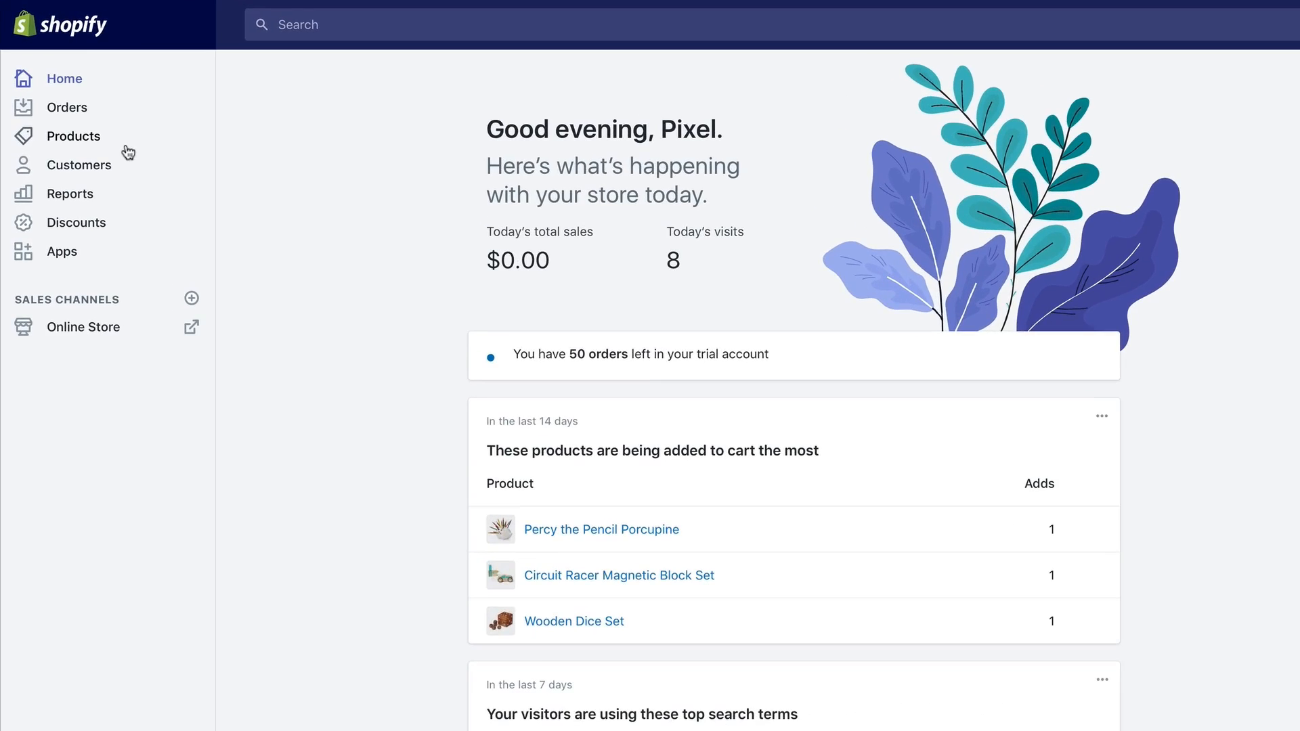
Look over the All Natural Honey Simple Syrup product page, then go to Collections.
{"action": "left_click", "coordinate": [80, 111]}
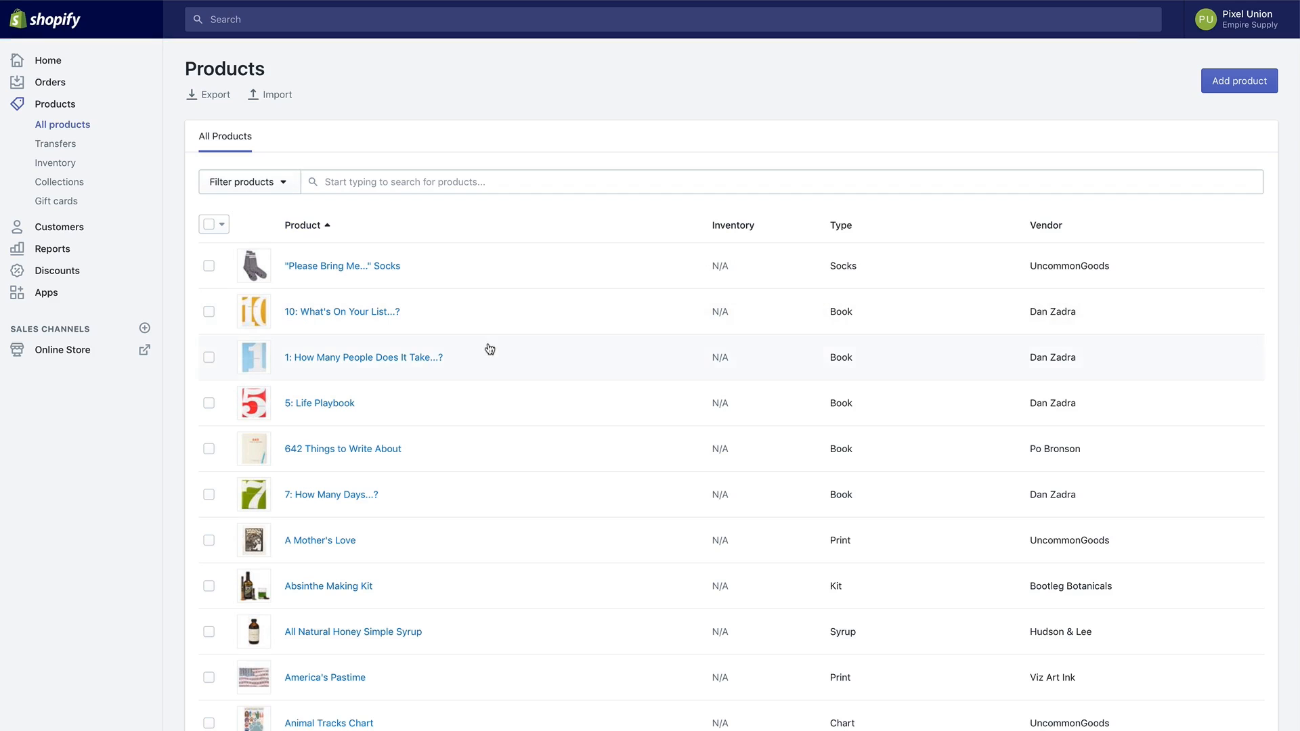
{"action": "left_click", "coordinate": [391, 638]}
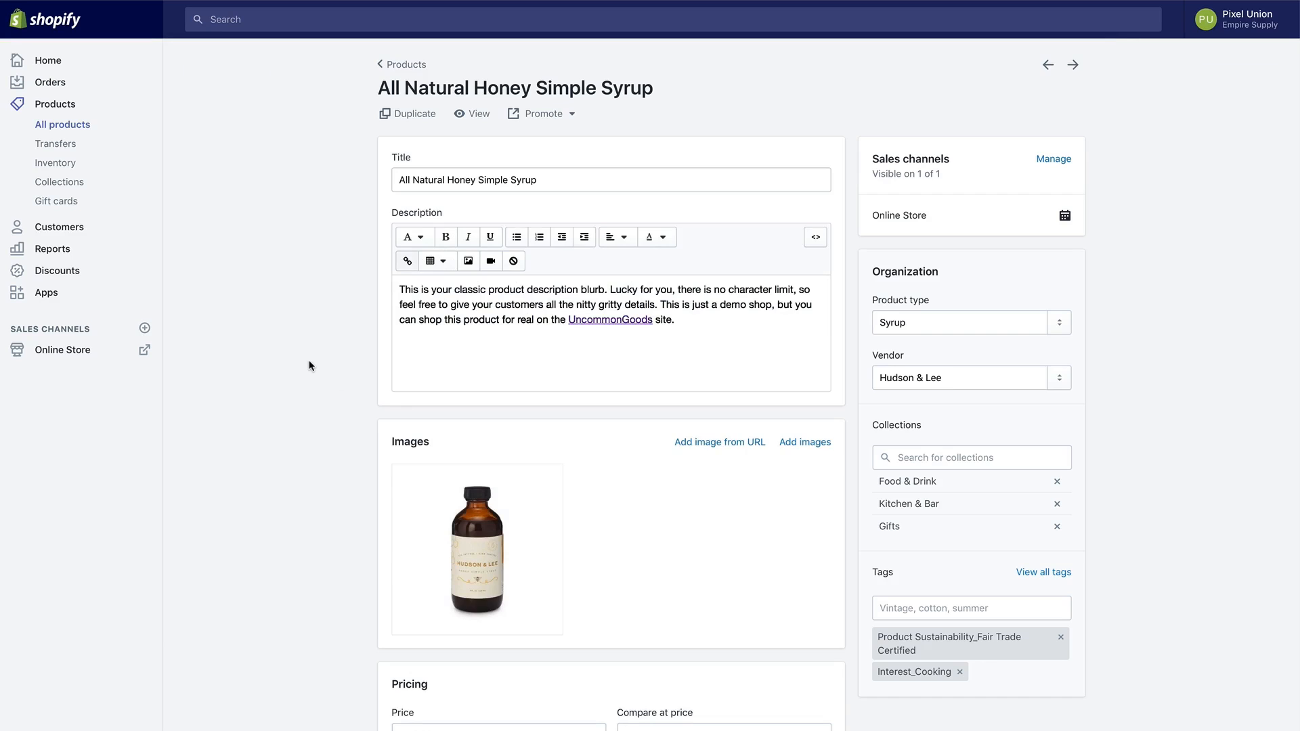
{"action": "scroll", "coordinate": [309, 365], "scroll_direction": "down", "scroll_amount": 3}
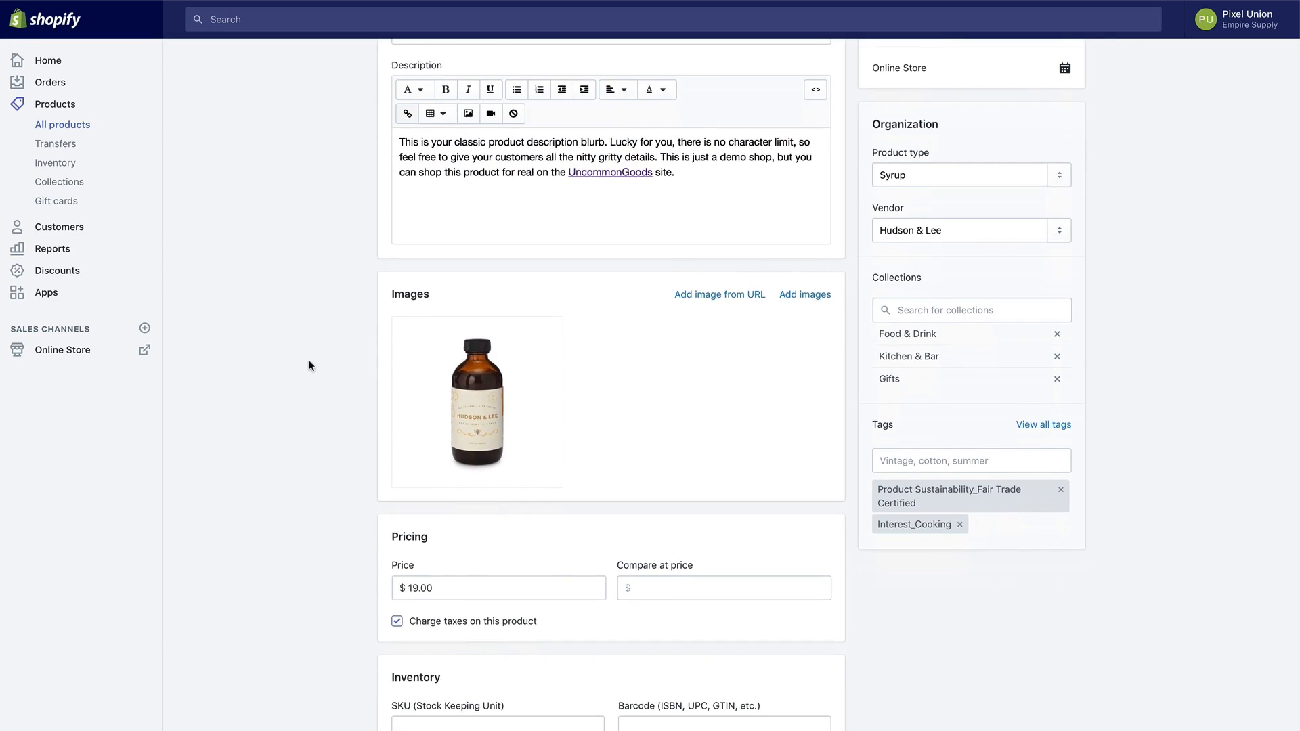
{"action": "scroll", "coordinate": [309, 366], "scroll_direction": "down", "scroll_amount": 2}
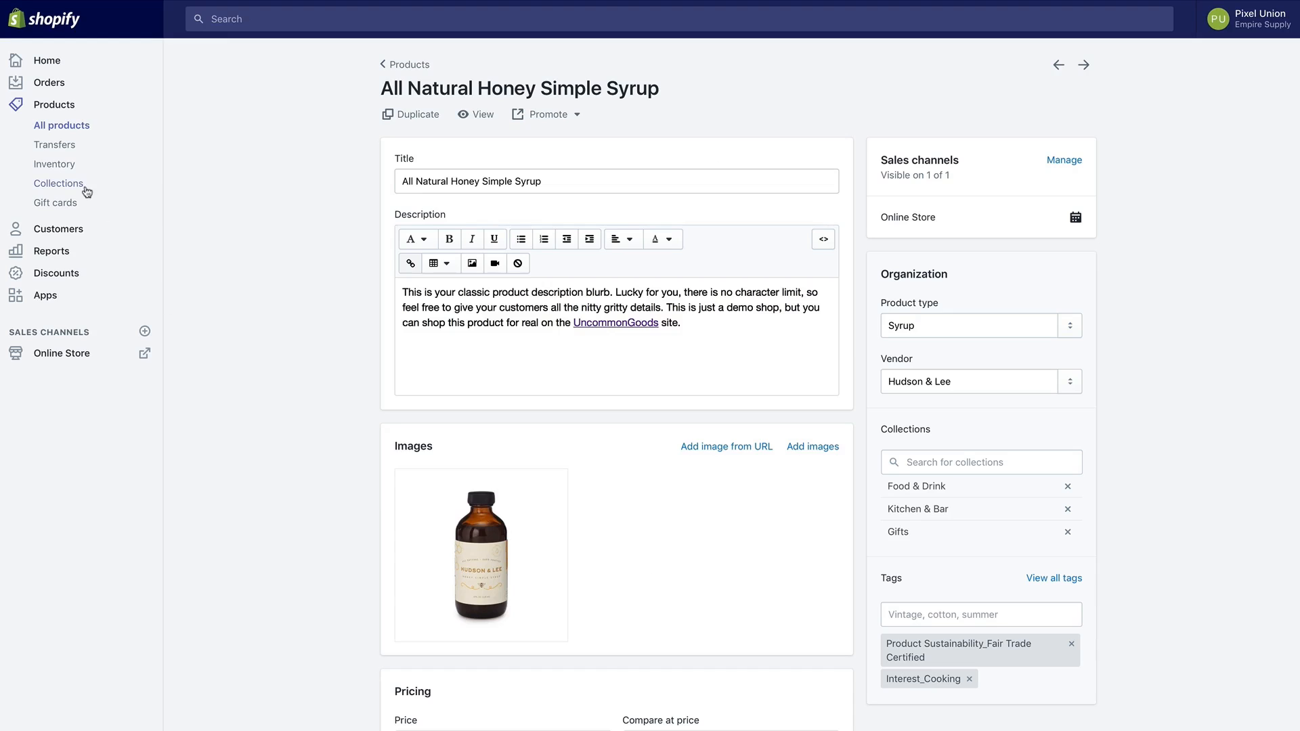
{"action": "left_click", "coordinate": [59, 184]}
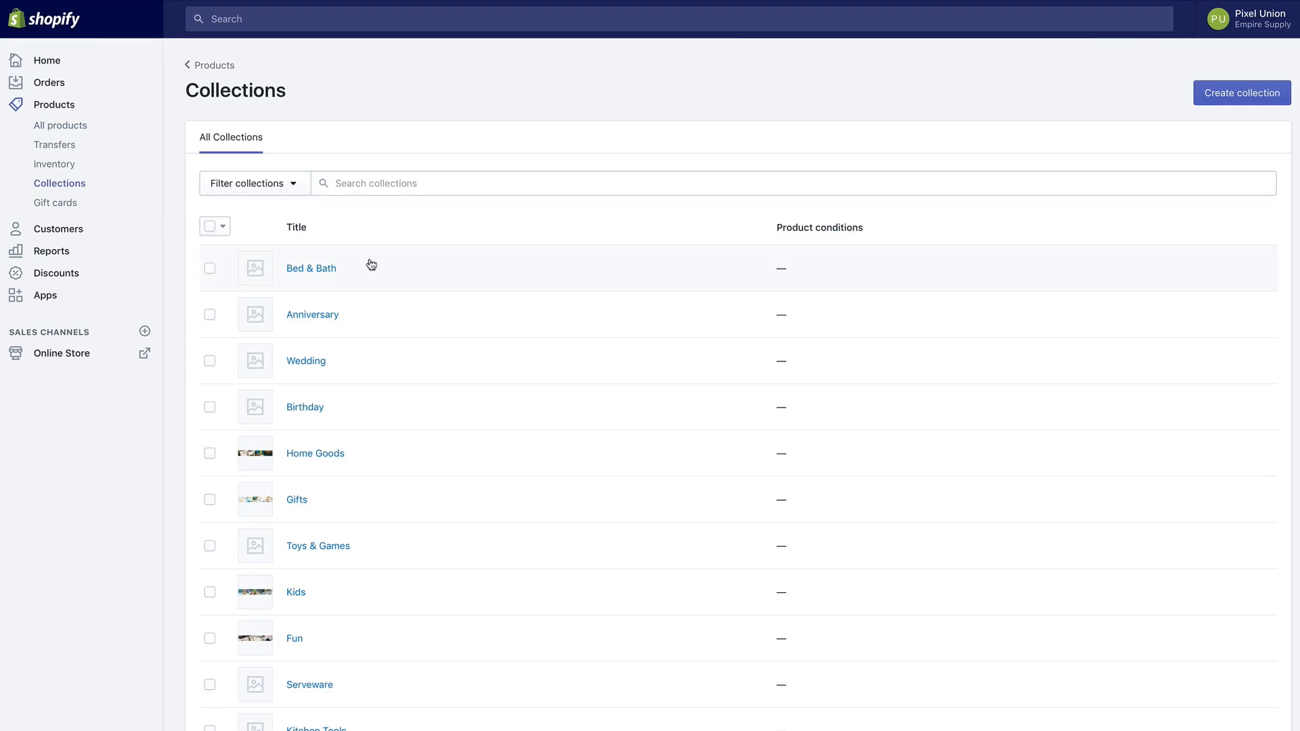
Start a new collection set to manually selected products, then leave it unsaved for Online Store.
{"action": "left_click", "coordinate": [1231, 102]}
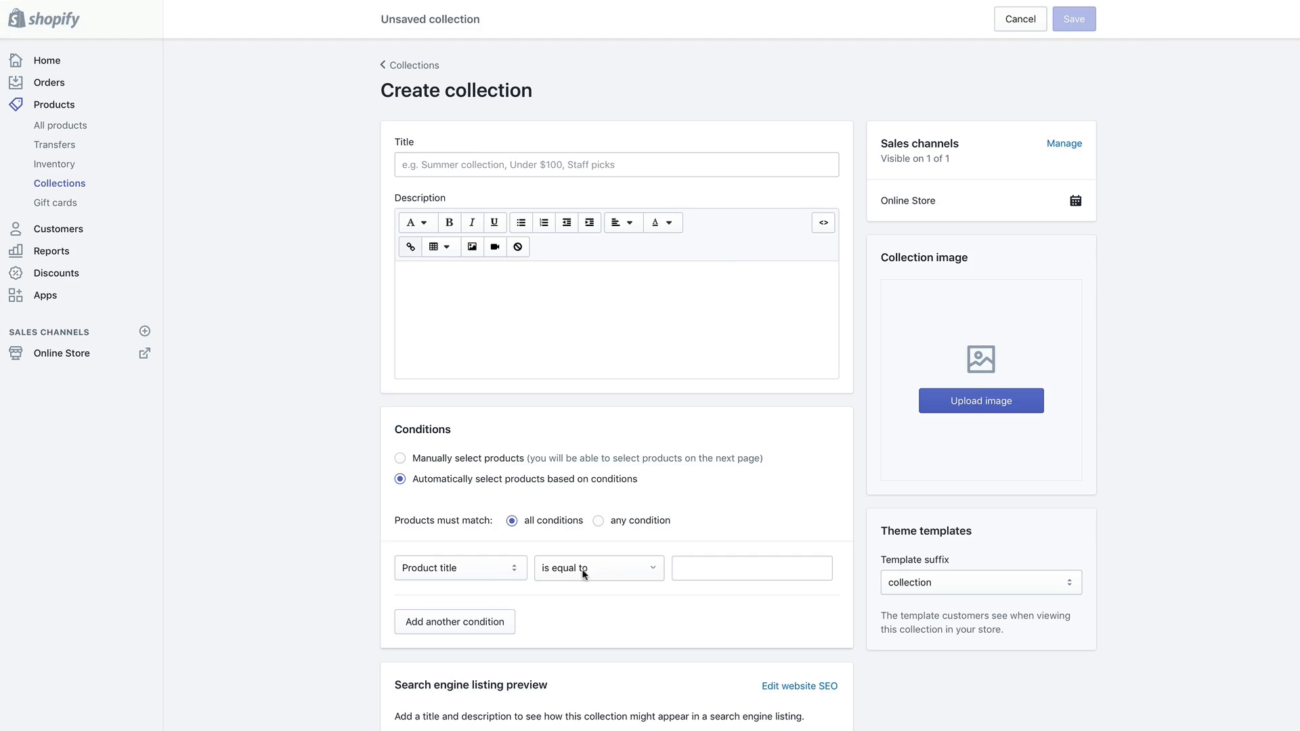
{"action": "left_click", "coordinate": [687, 568]}
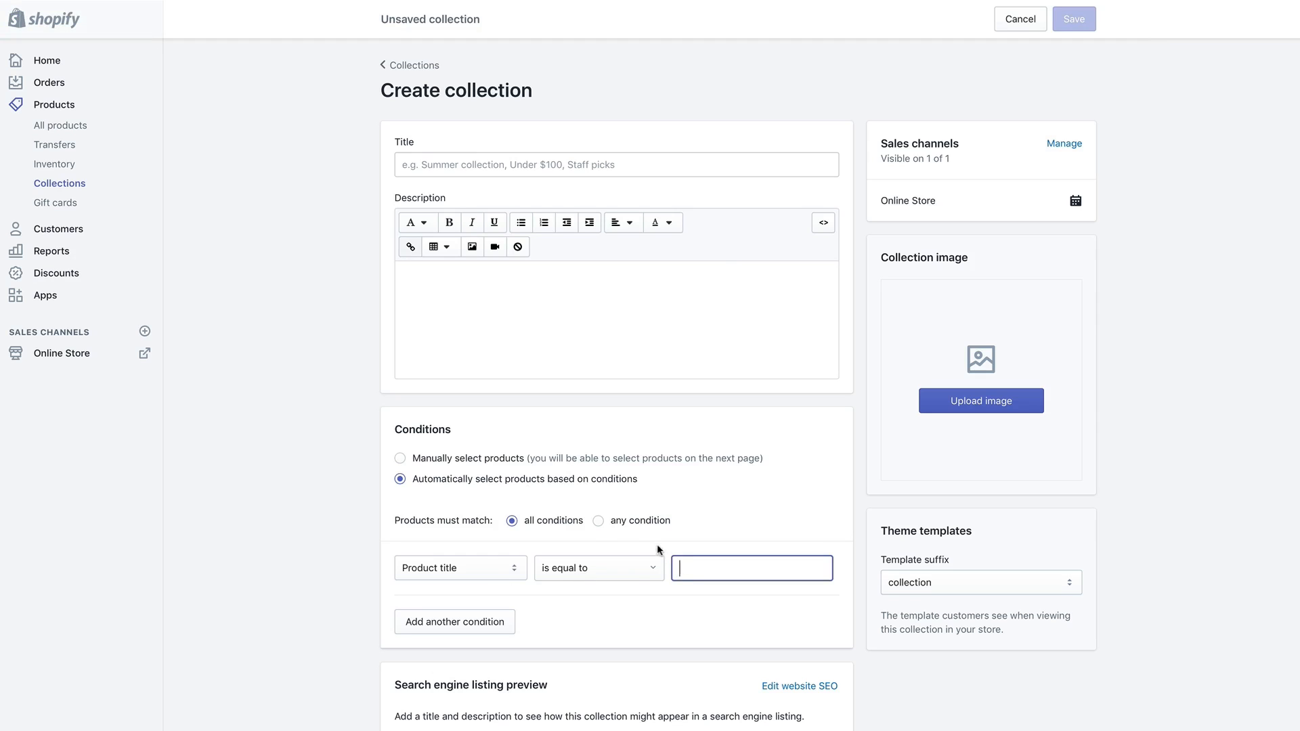
{"action": "left_click", "coordinate": [509, 467]}
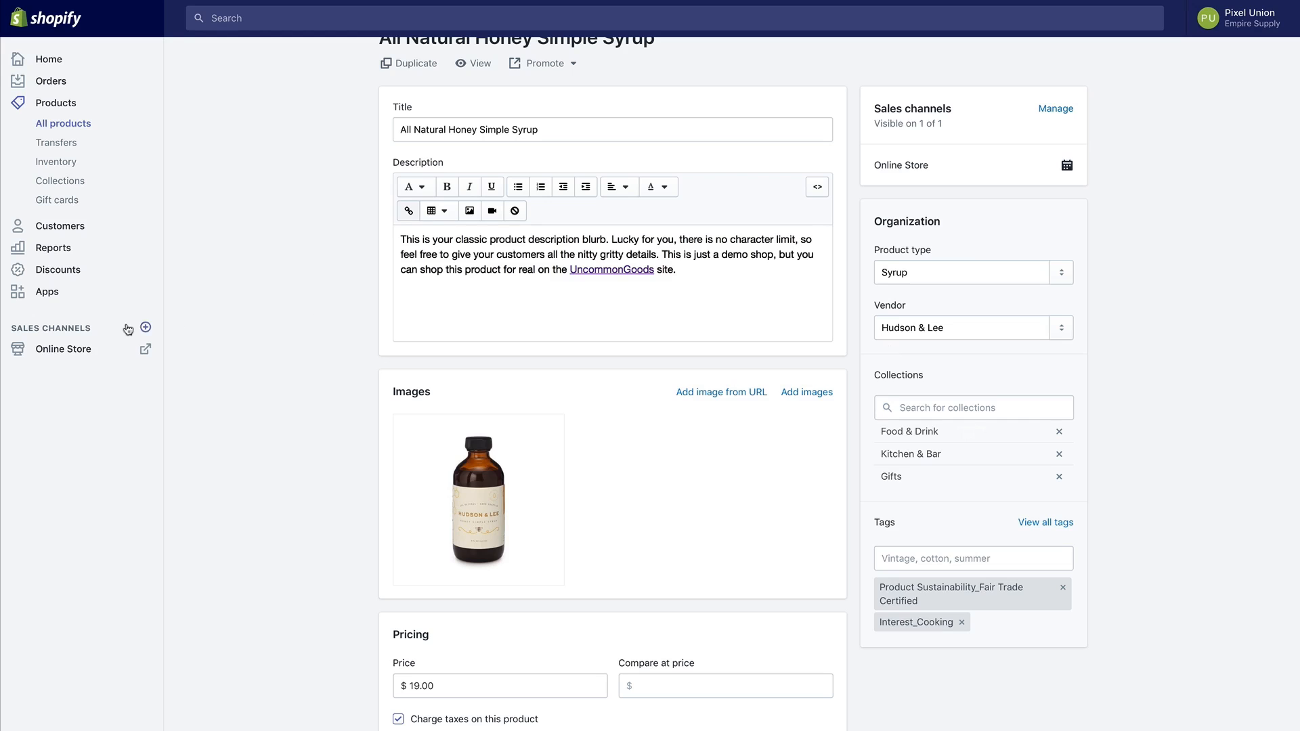
{"action": "left_click", "coordinate": [95, 353]}
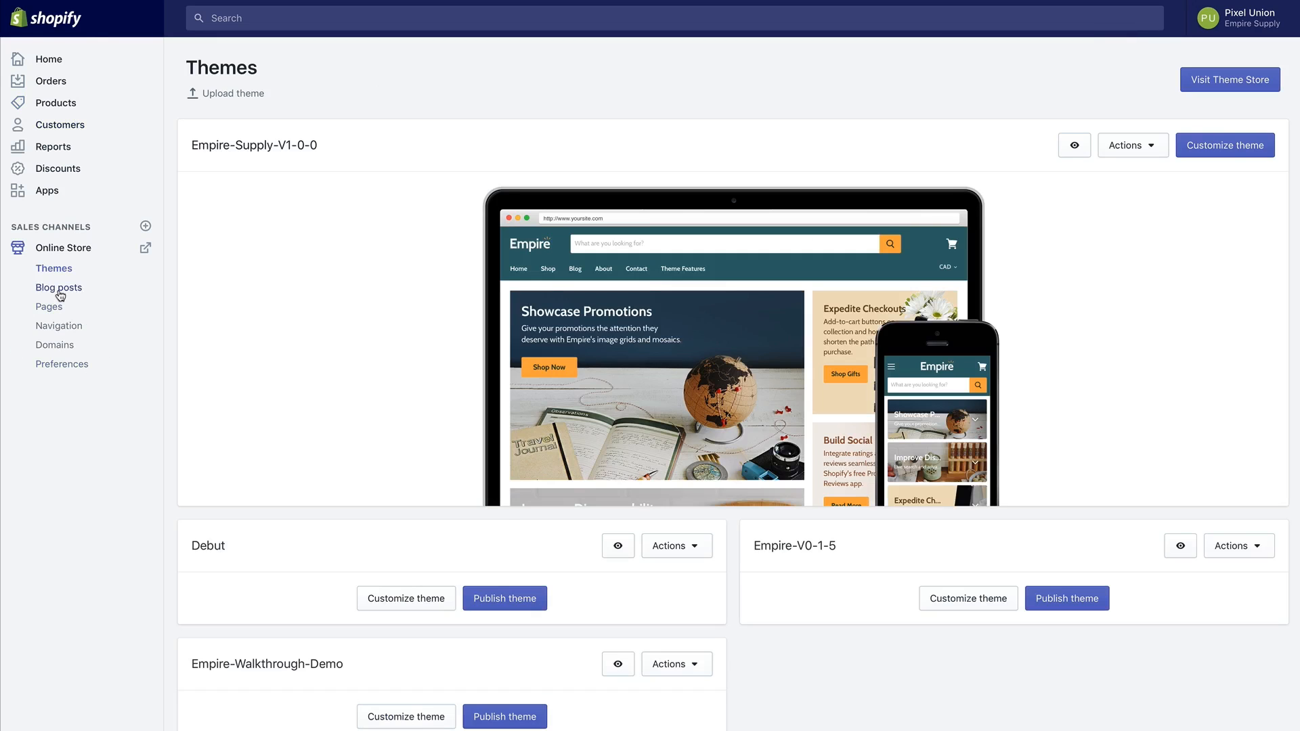
Review the blog posts, including Your Most Buzzed About Post, then the Pages list and Navigation.
{"action": "left_click", "coordinate": [61, 290]}
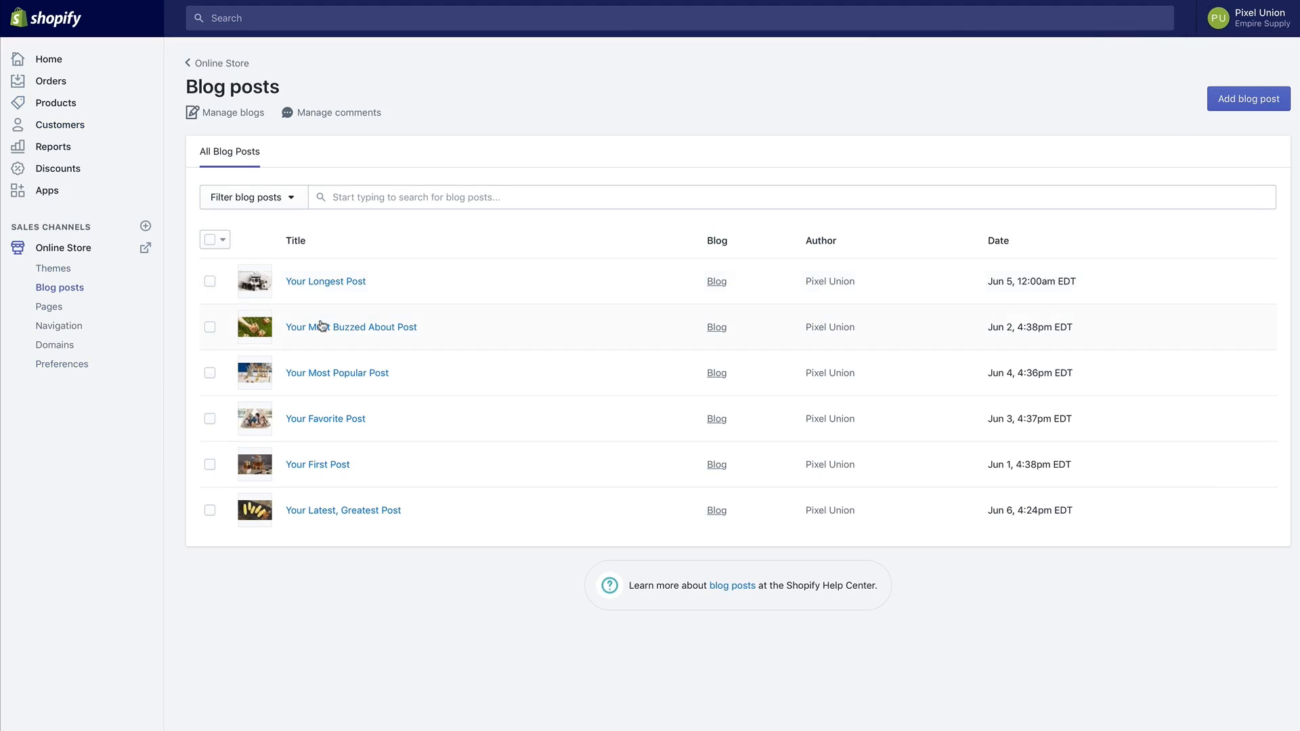
{"action": "left_click", "coordinate": [327, 335]}
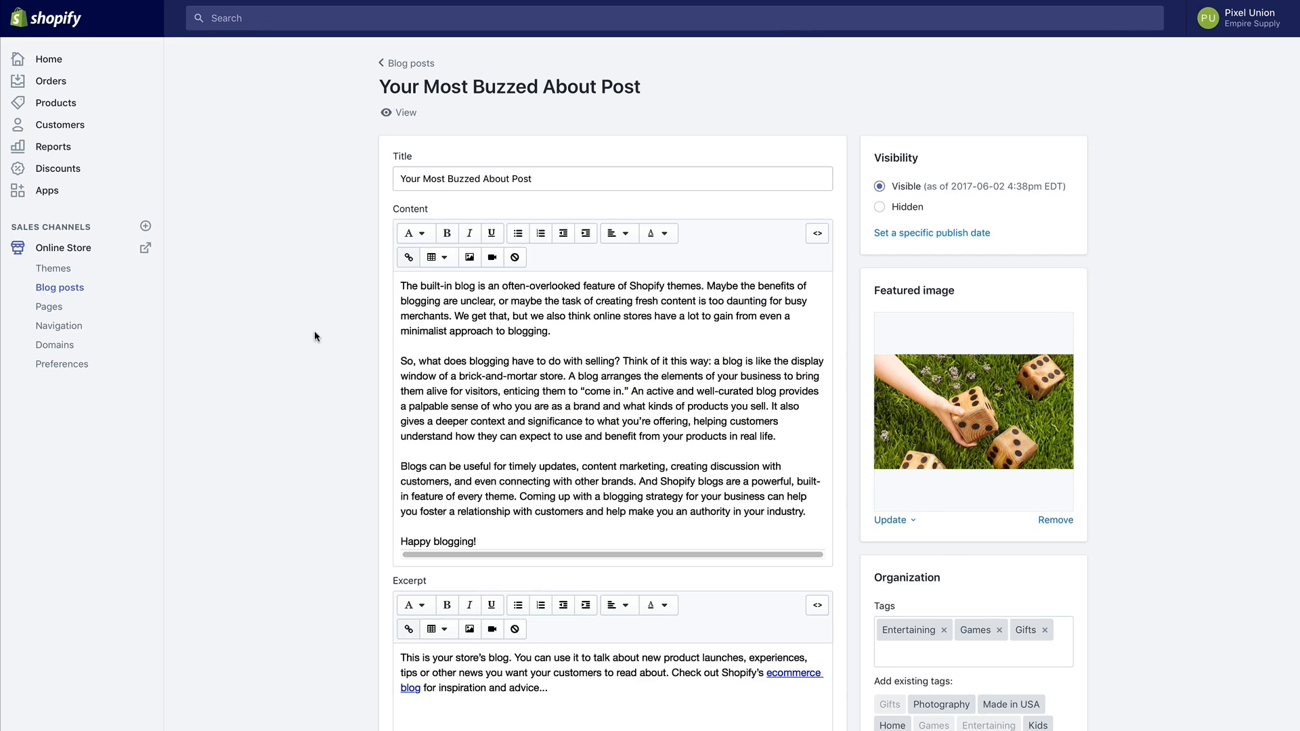
{"action": "left_click", "coordinate": [73, 313]}
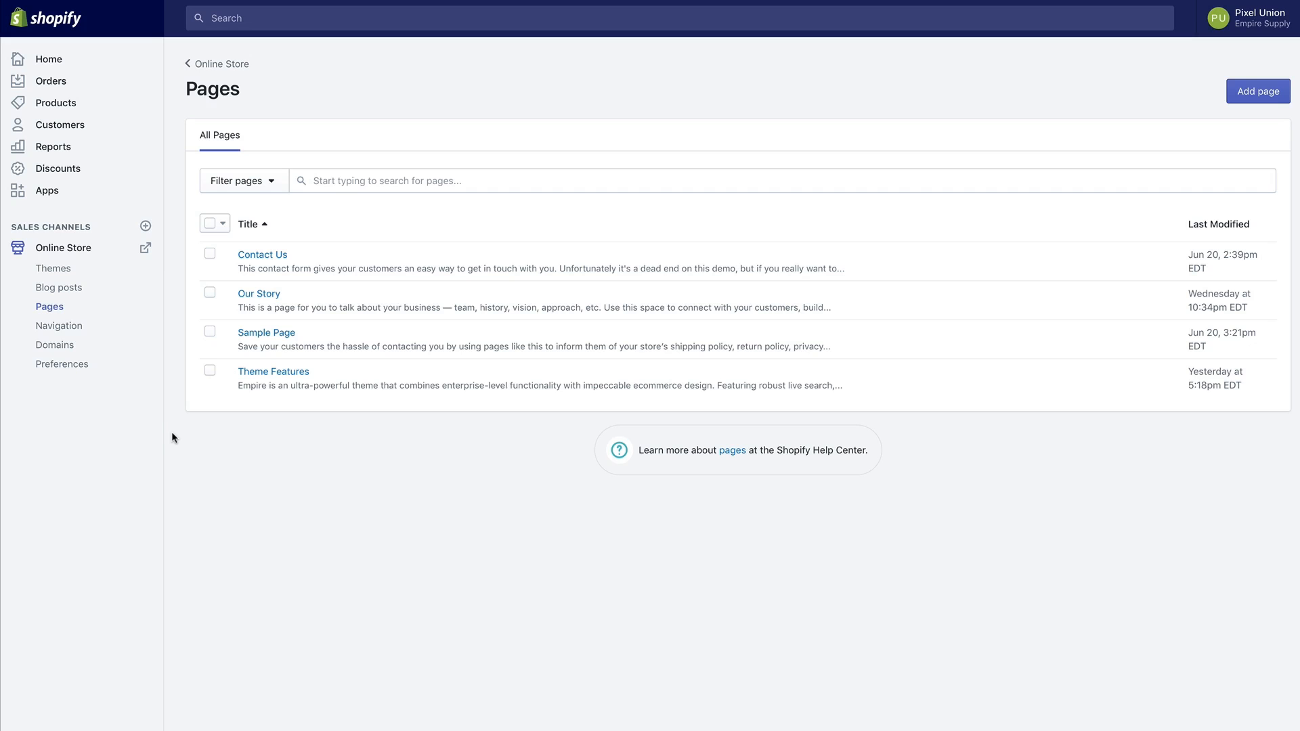
{"action": "left_click", "coordinate": [76, 328]}
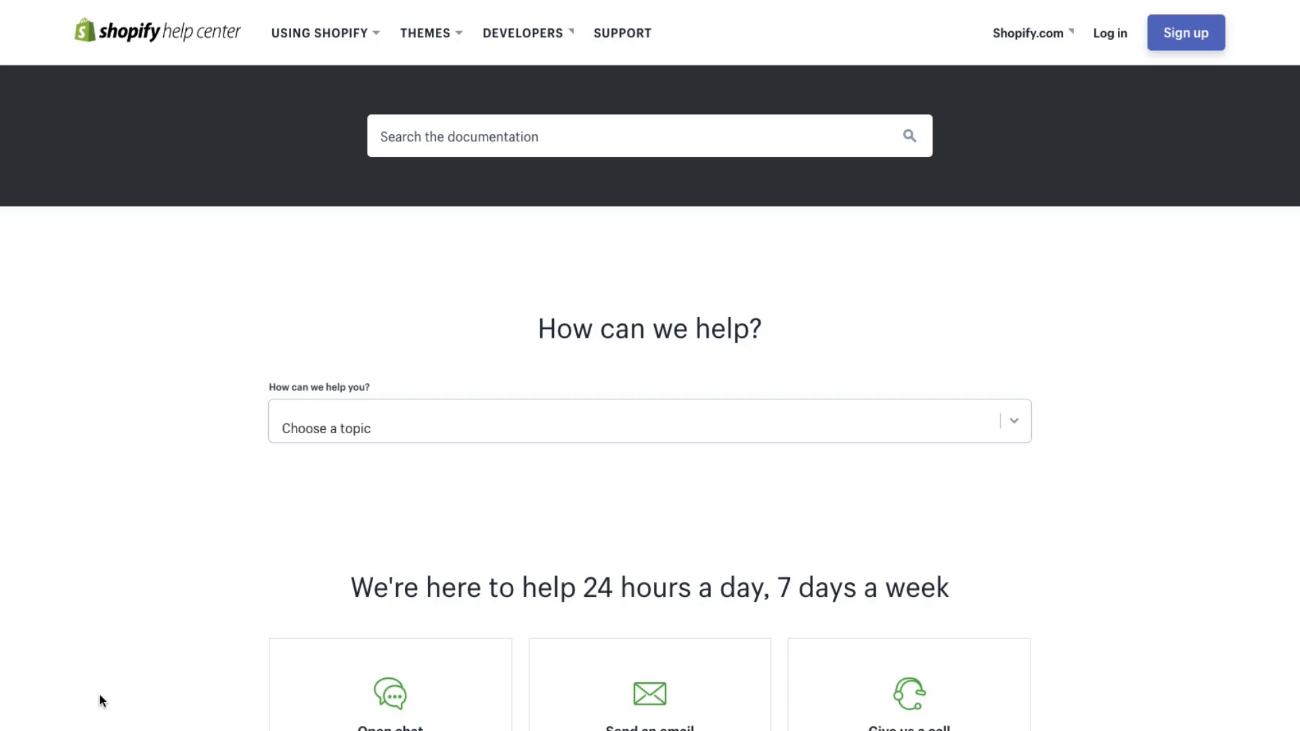
Search the help docs for 'collections' and open the Building product collections article.
{"action": "left_click", "coordinate": [413, 143]}
{"action": "type", "text": "collections"}
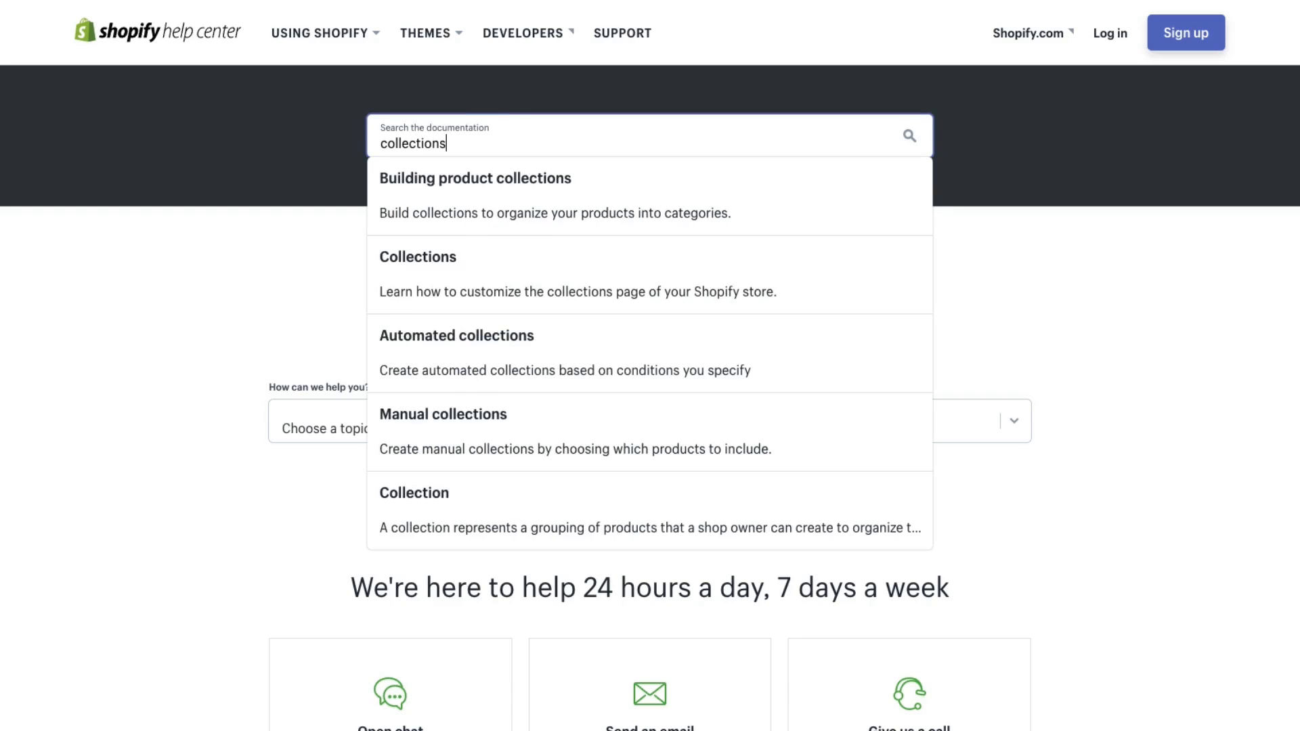
{"action": "left_click", "coordinate": [410, 214]}
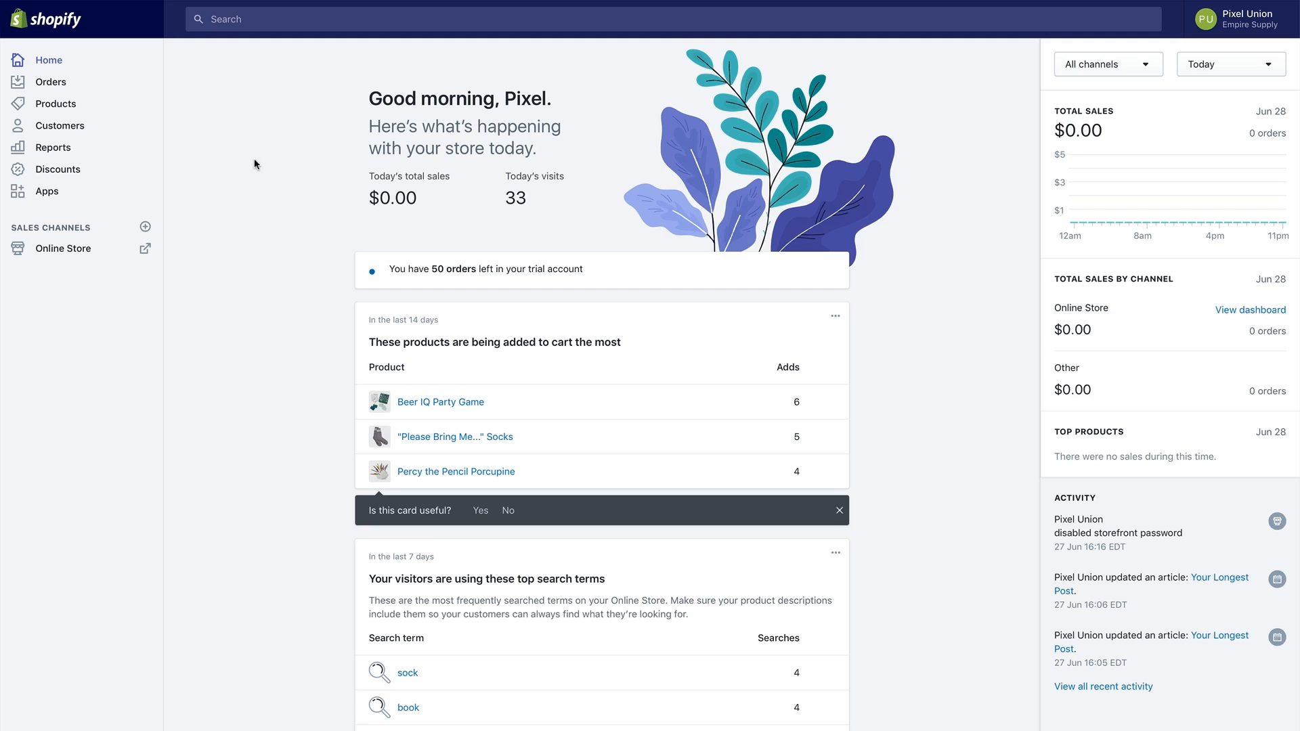
Open Empire-walkthrough-demo in the theme editor, check the mobile preview, then return to desktop.
{"action": "left_click", "coordinate": [98, 261]}
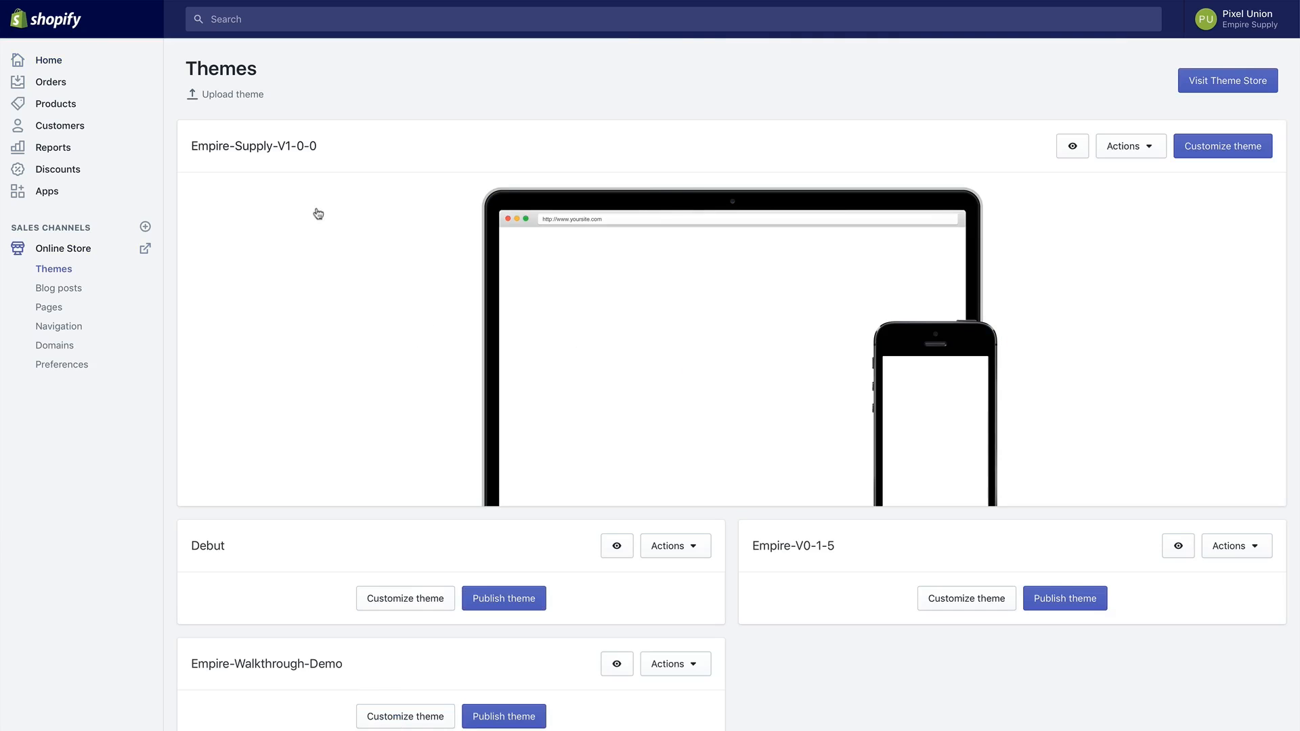
{"action": "left_click", "coordinate": [1223, 159]}
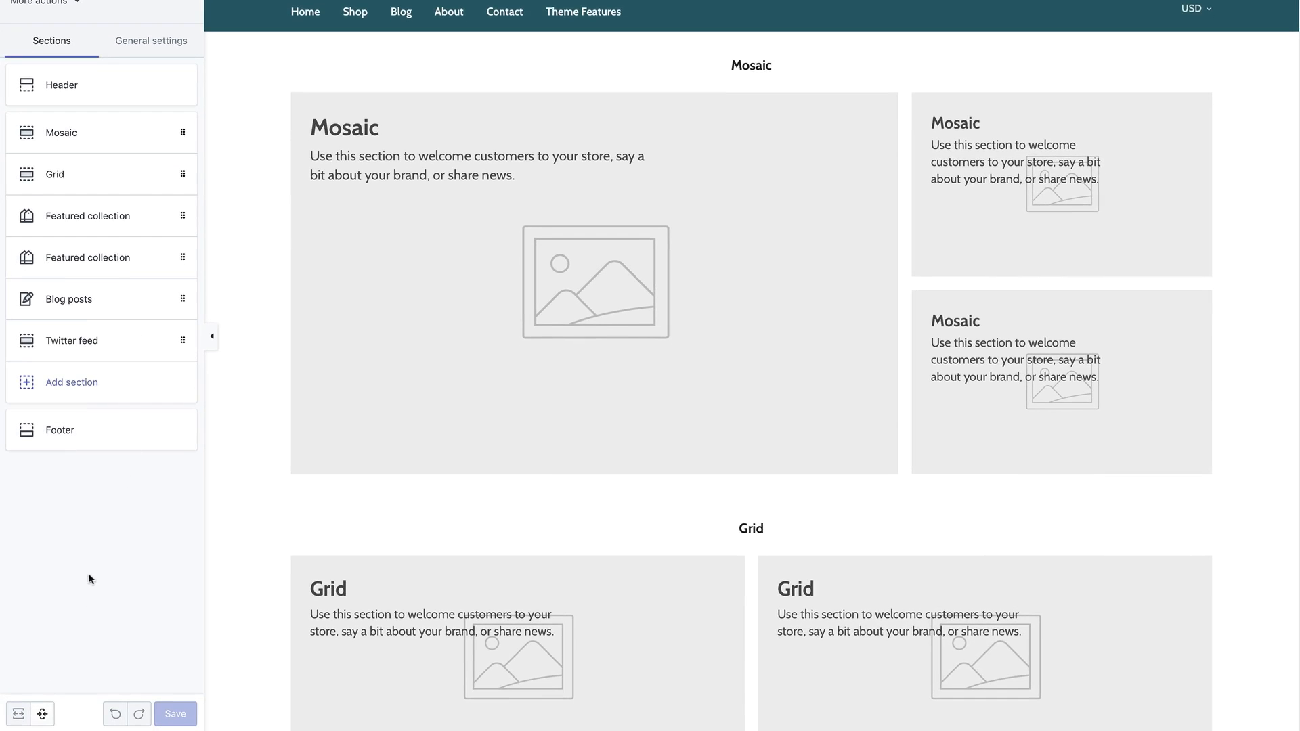
{"action": "left_click", "coordinate": [42, 715]}
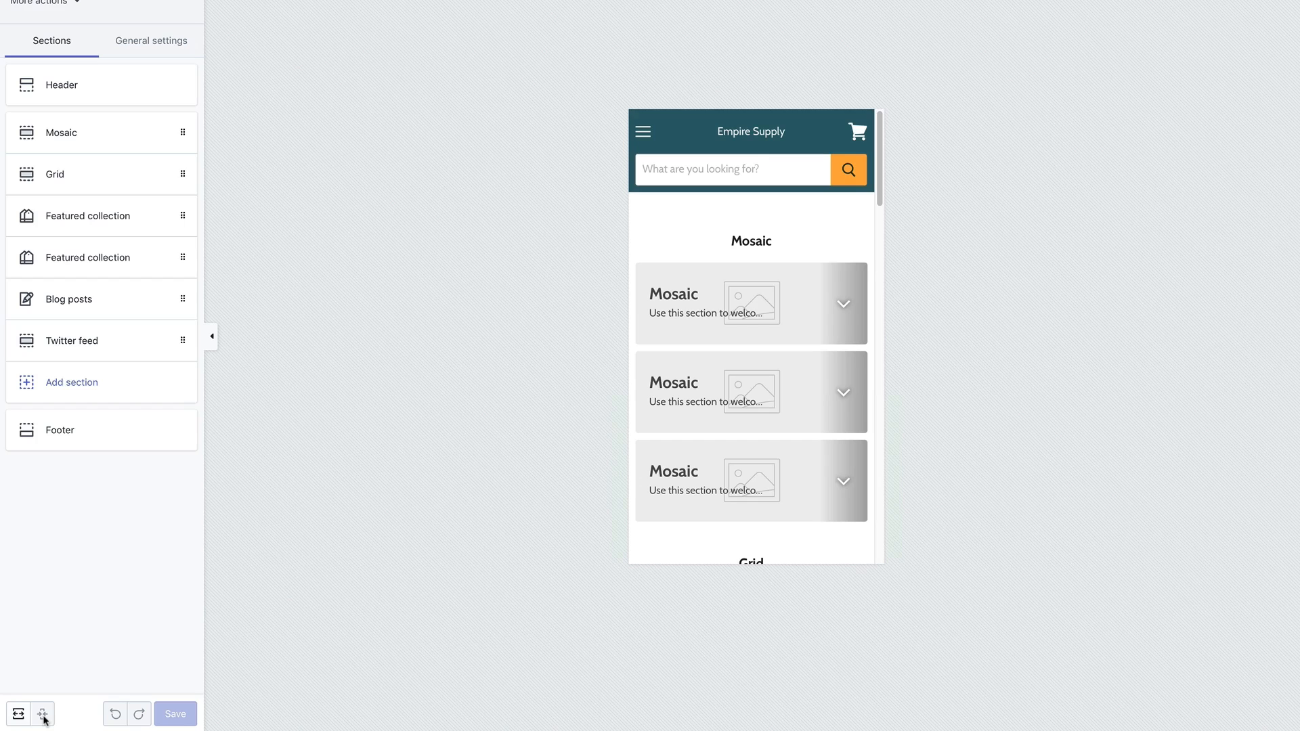
{"action": "left_click", "coordinate": [18, 713]}
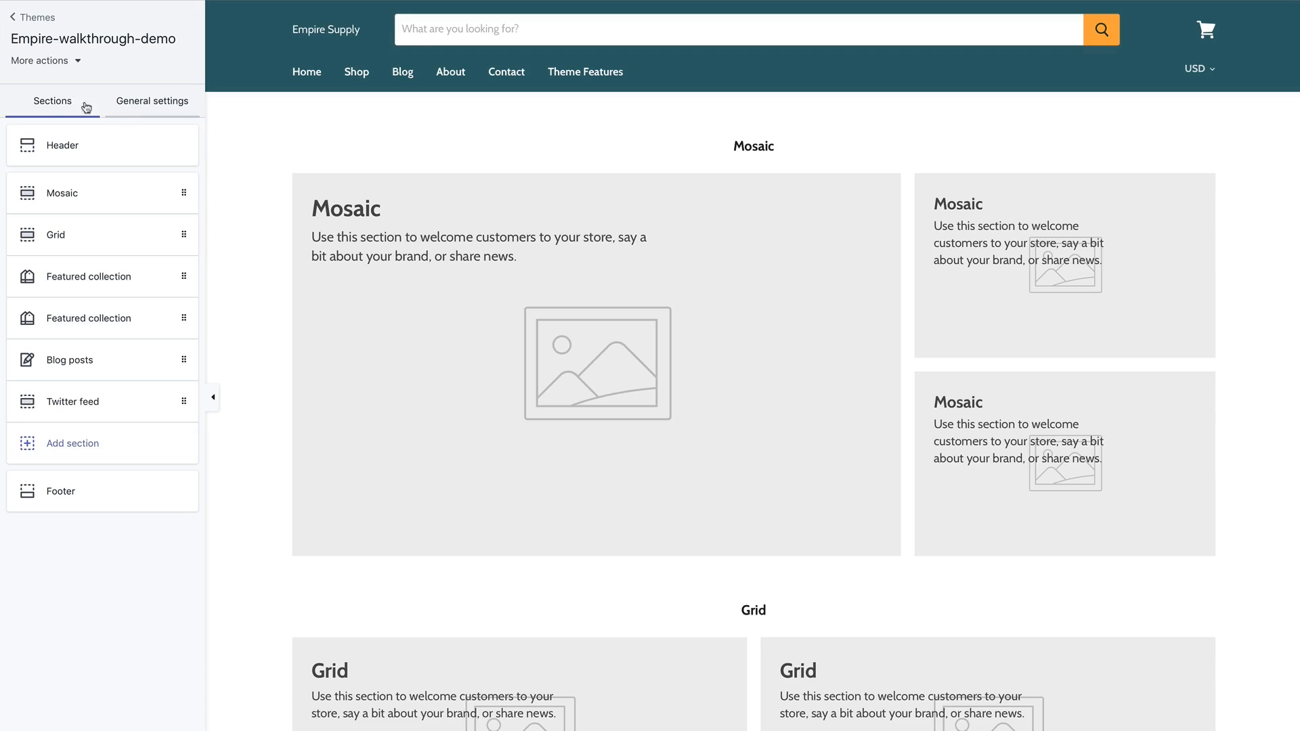
Move Mosaic below the Featured collections and Blog posts directly under Grid.
{"action": "left_click", "coordinate": [155, 103]}
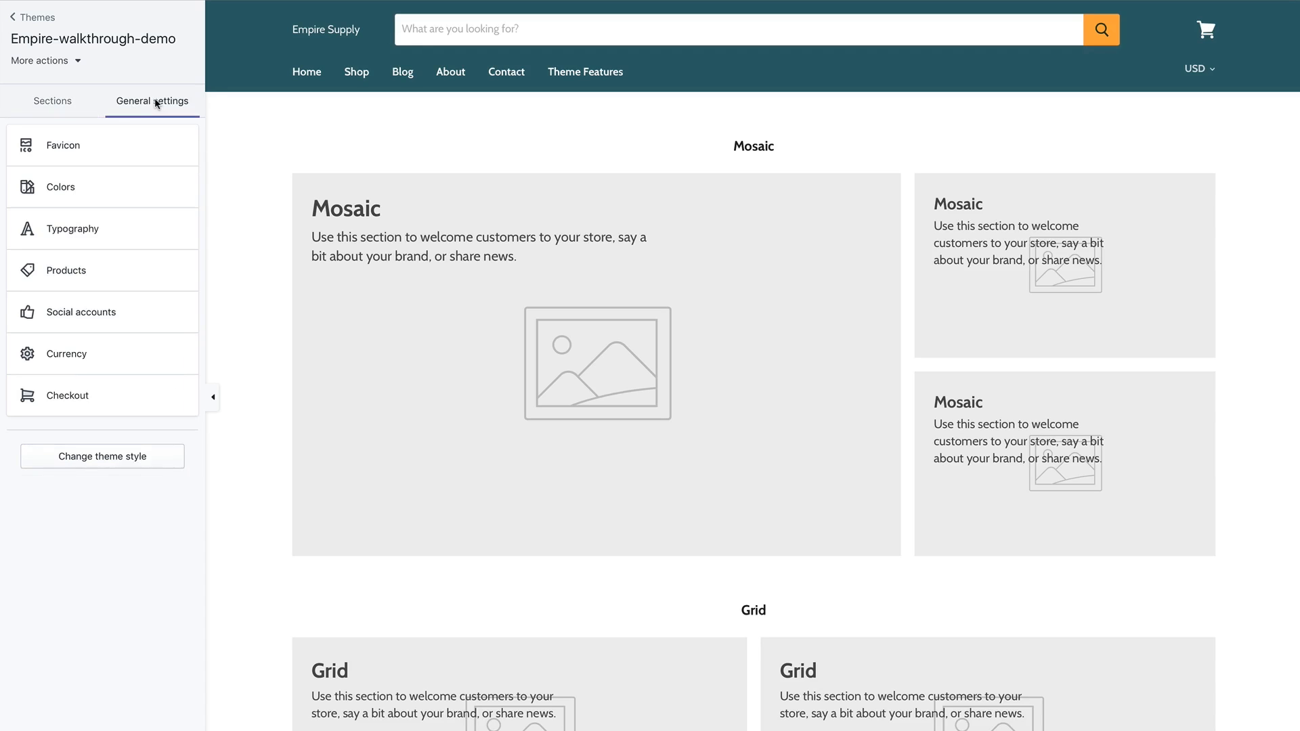
{"action": "left_click", "coordinate": [76, 103]}
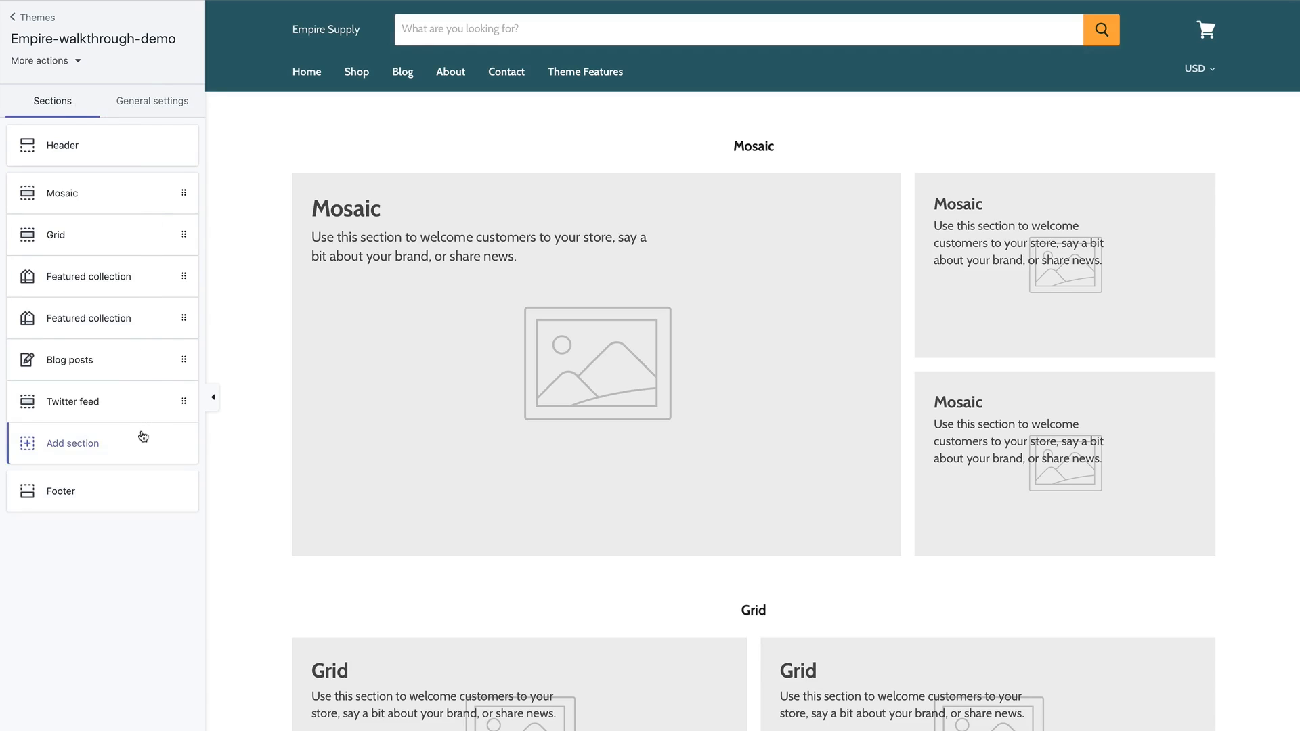
{"action": "left_click_drag", "start_coordinate": [183, 194], "coordinate": [183, 302]}
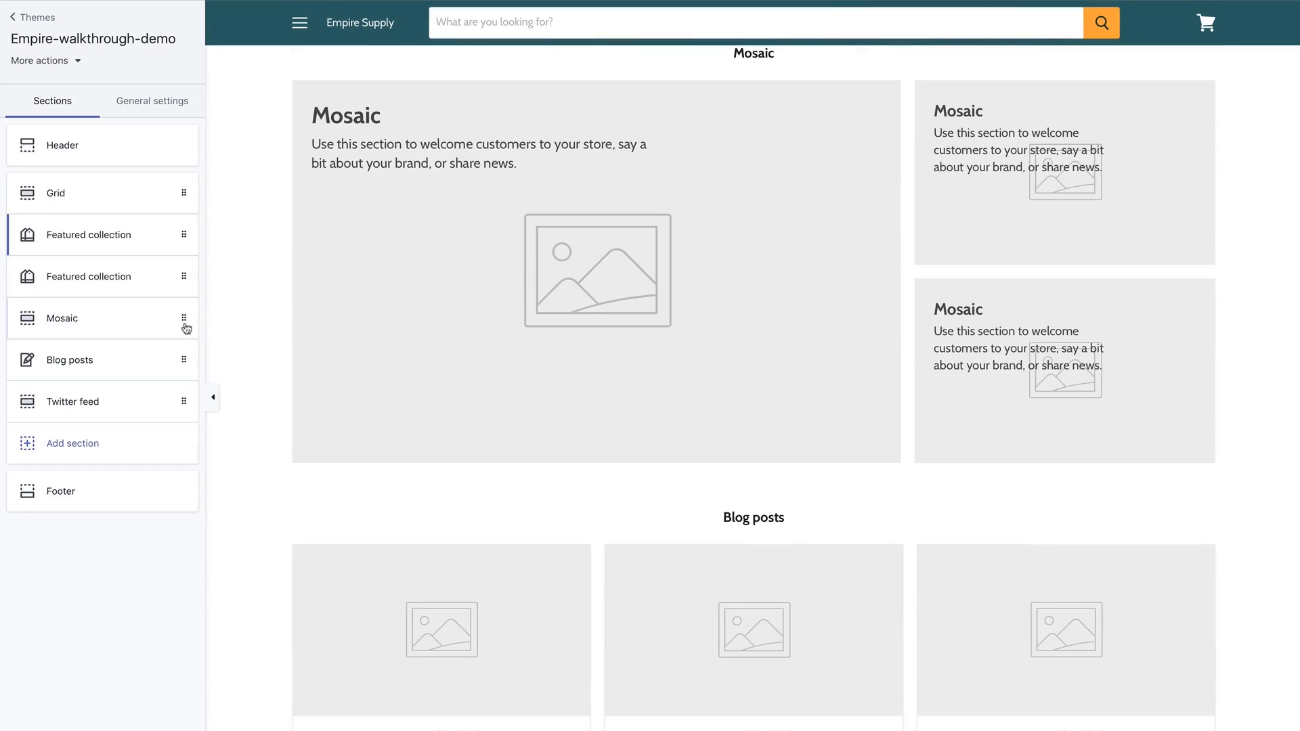
{"action": "left_click_drag", "start_coordinate": [183, 361], "coordinate": [180, 236]}
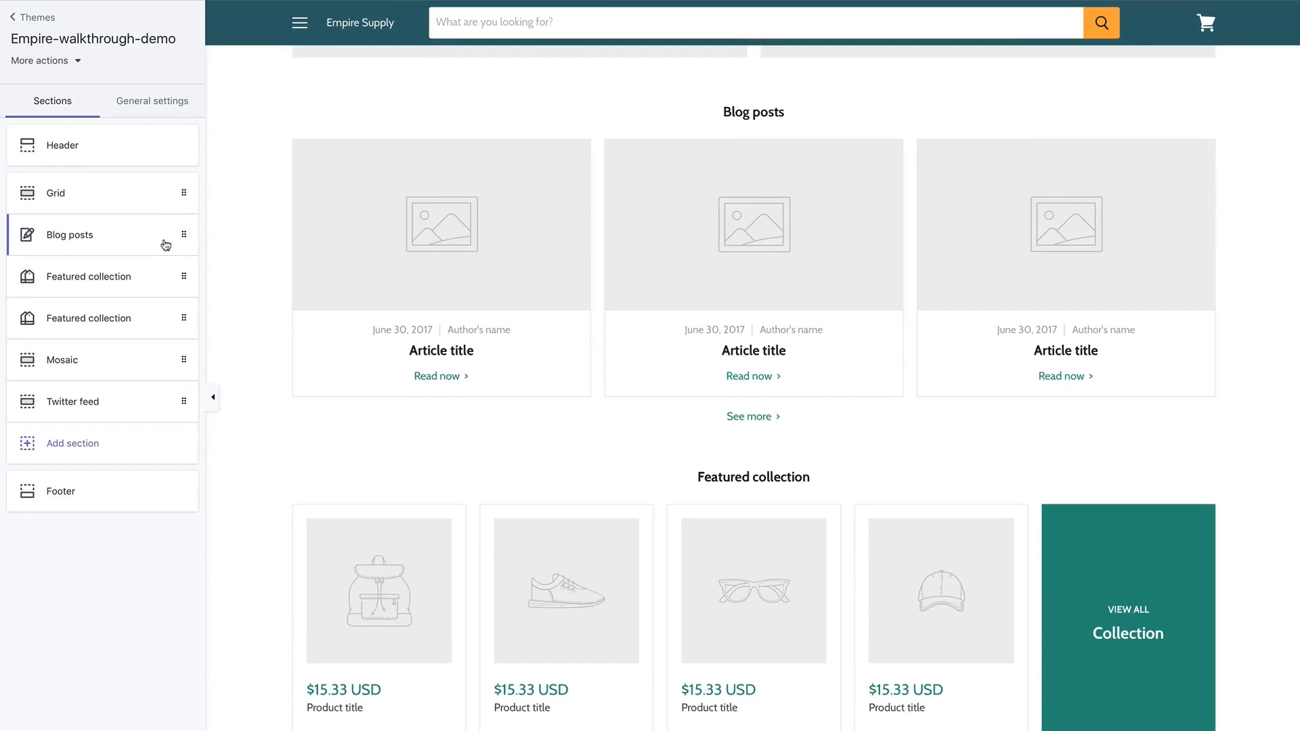
Browse the available section types under Add section and close it without adding one.
{"action": "scroll", "coordinate": [337, 345], "scroll_direction": "down", "scroll_amount": 1}
{"action": "scroll", "coordinate": [337, 343], "scroll_direction": "down", "scroll_amount": 2}
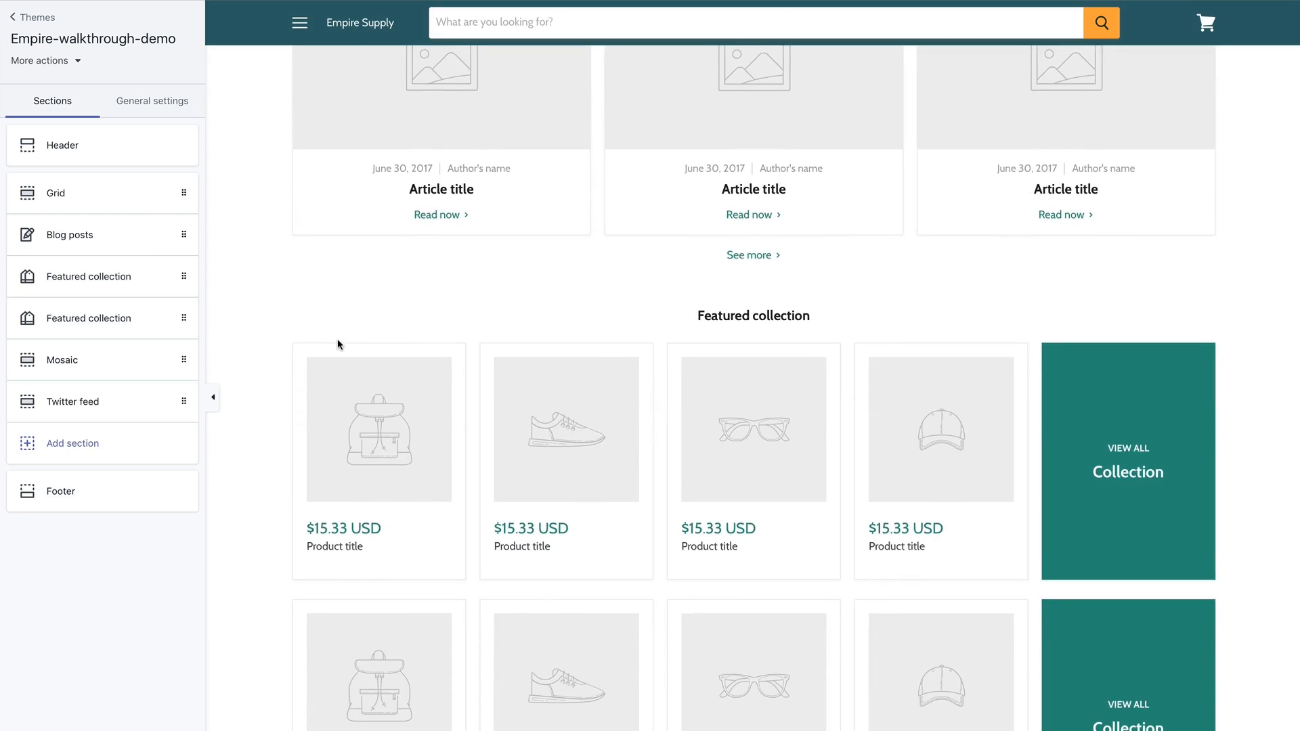
{"action": "left_click", "coordinate": [144, 441]}
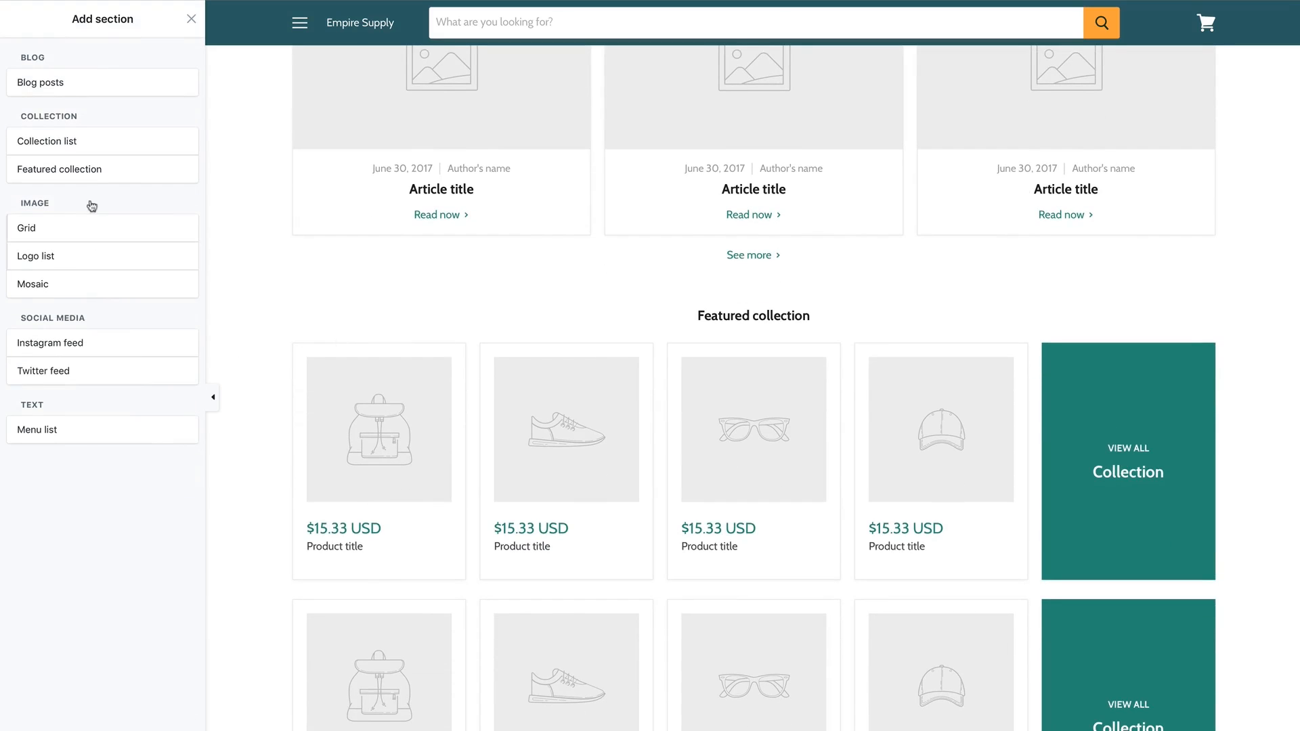
{"action": "mouse_move", "coordinate": [72, 174]}
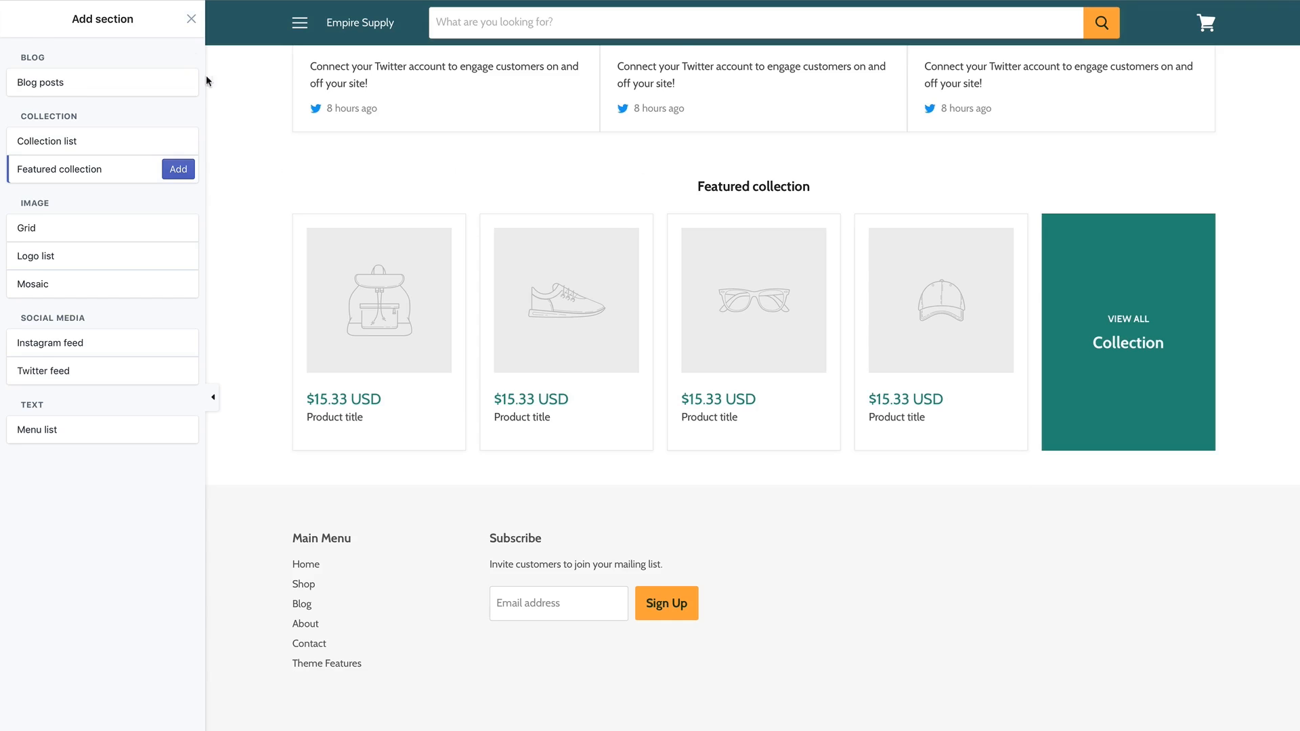
{"action": "left_click", "coordinate": [191, 19]}
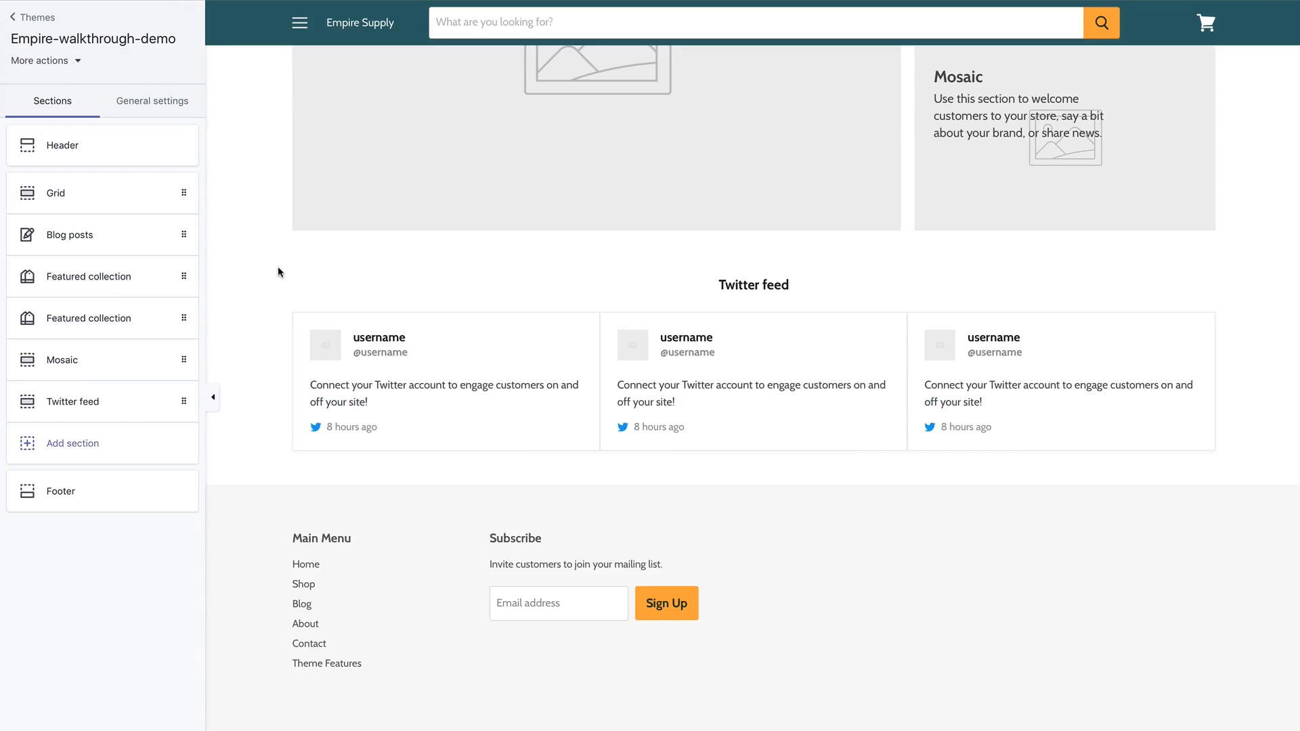
{"action": "scroll", "coordinate": [278, 266], "scroll_direction": "up", "scroll_amount": 6}
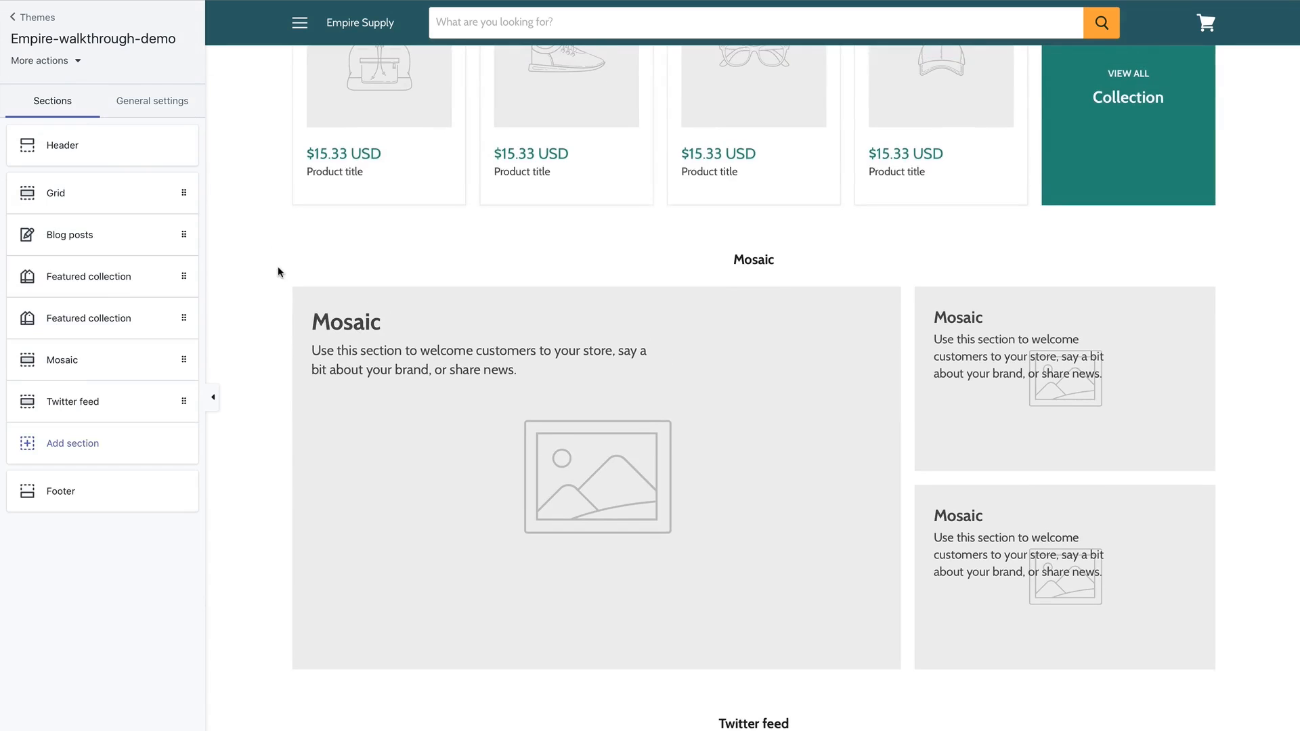
{"action": "scroll", "coordinate": [278, 268], "scroll_direction": "up", "scroll_amount": 3}
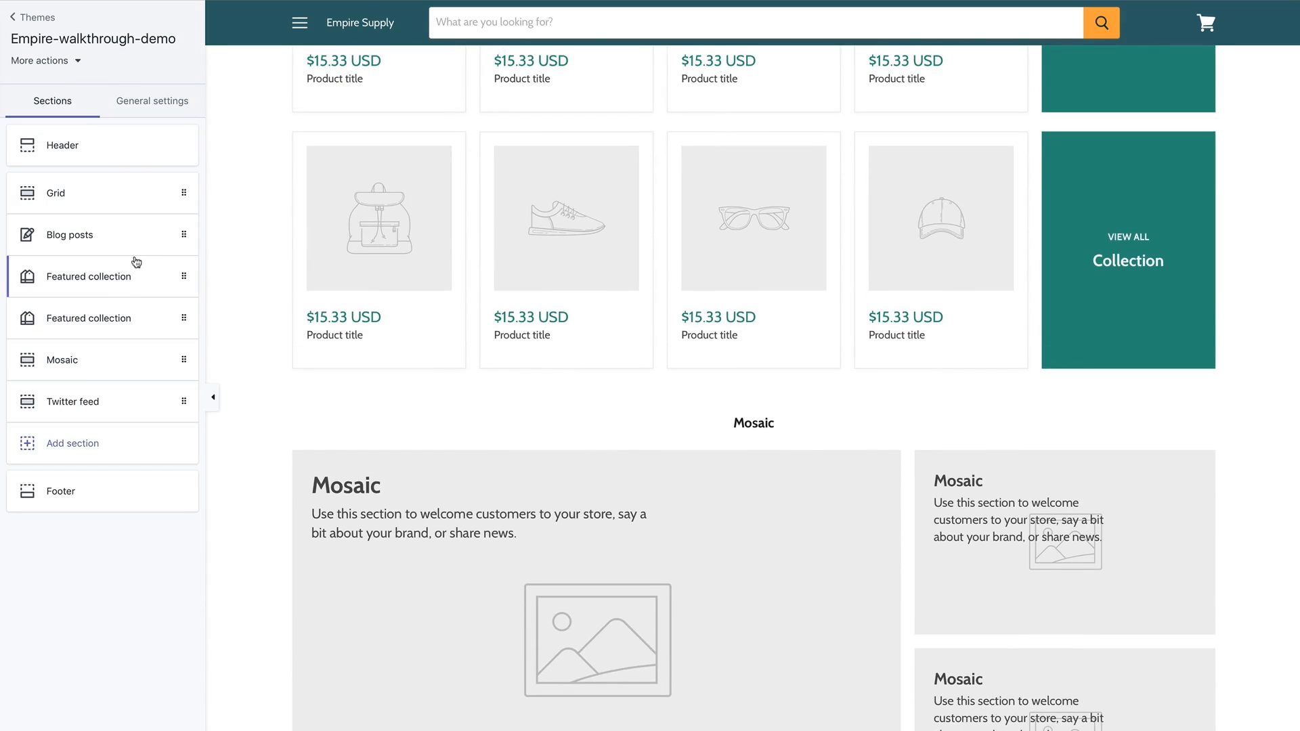
{"action": "scroll", "coordinate": [284, 209], "scroll_direction": "up", "scroll_amount": 15}
{"action": "mouse_move", "coordinate": [359, 83]}
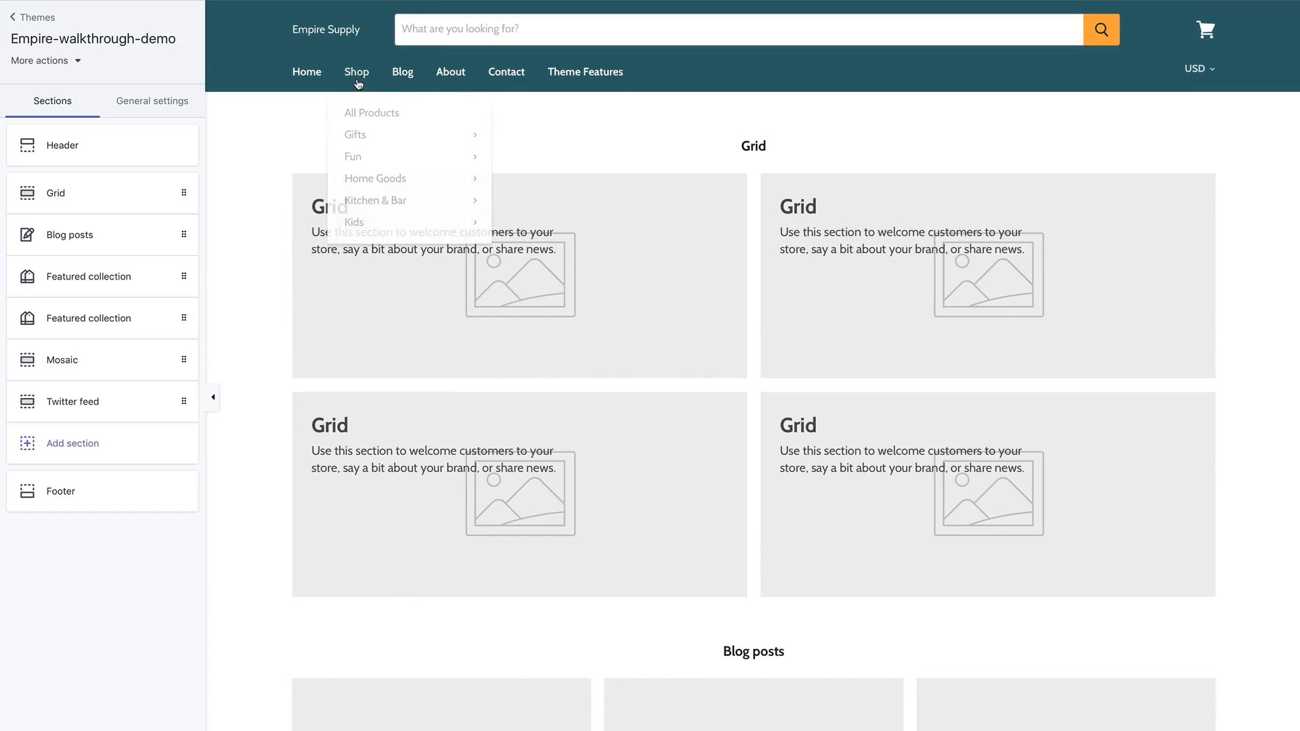
{"action": "left_click", "coordinate": [373, 113]}
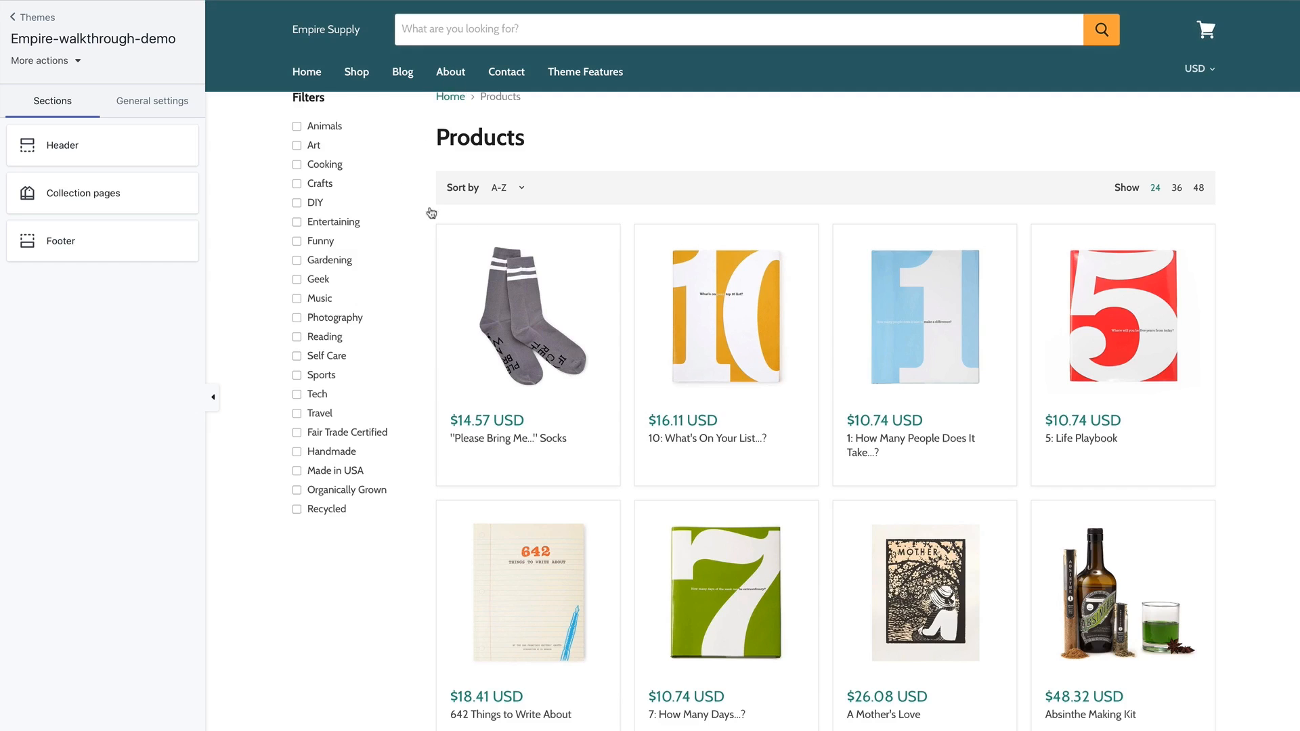
{"action": "left_click", "coordinate": [528, 318]}
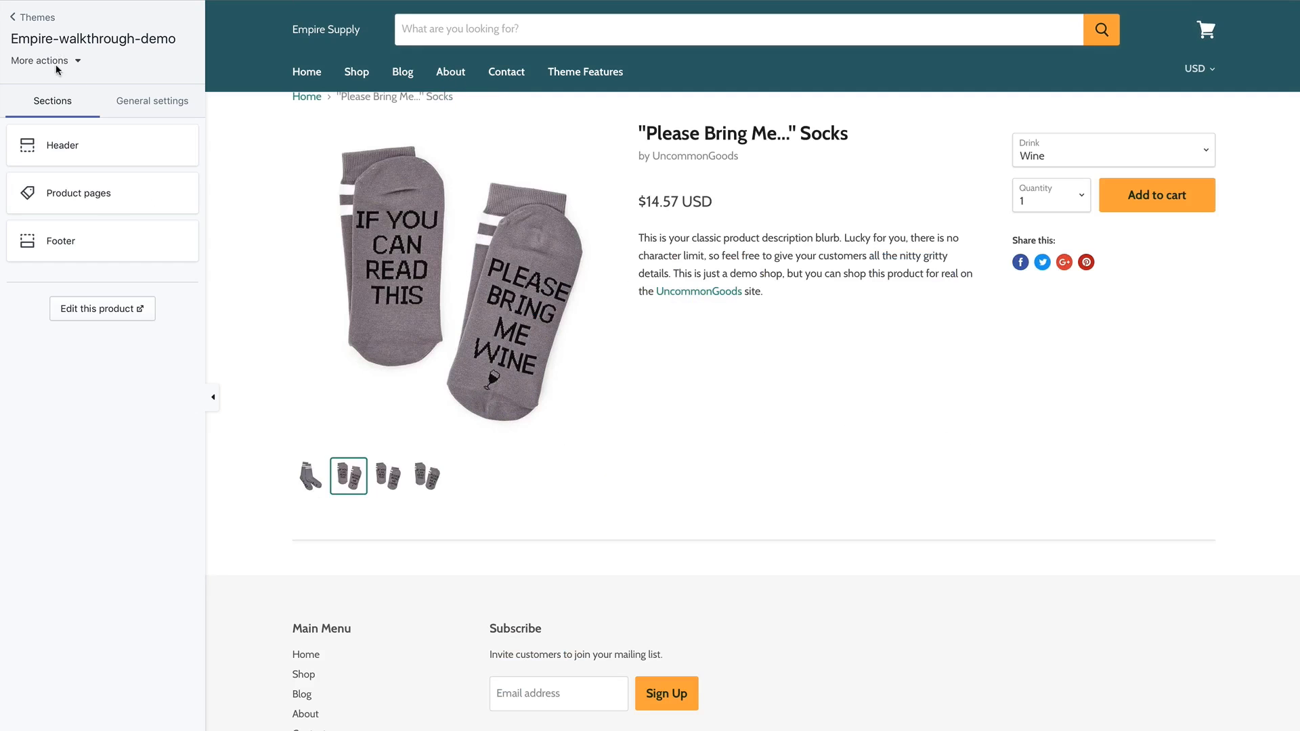
{"action": "left_click", "coordinate": [306, 71]}
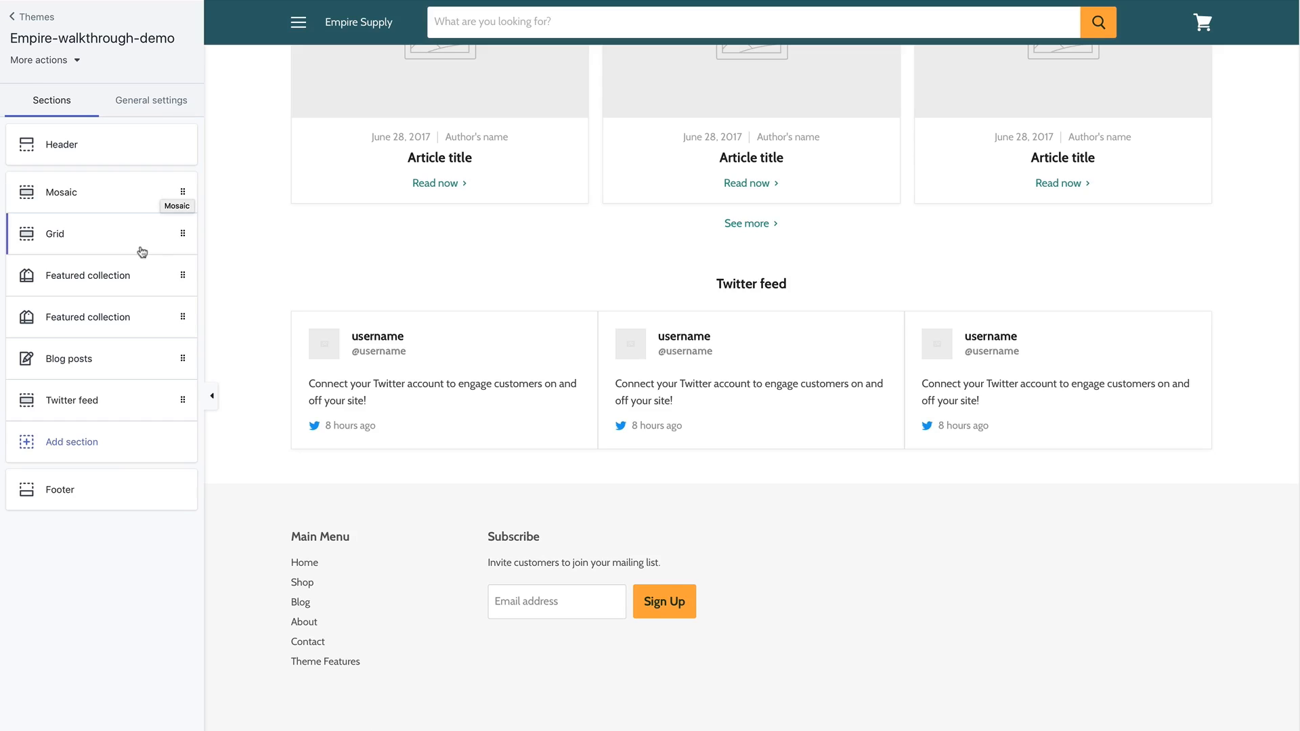
{"action": "left_click", "coordinate": [143, 108]}
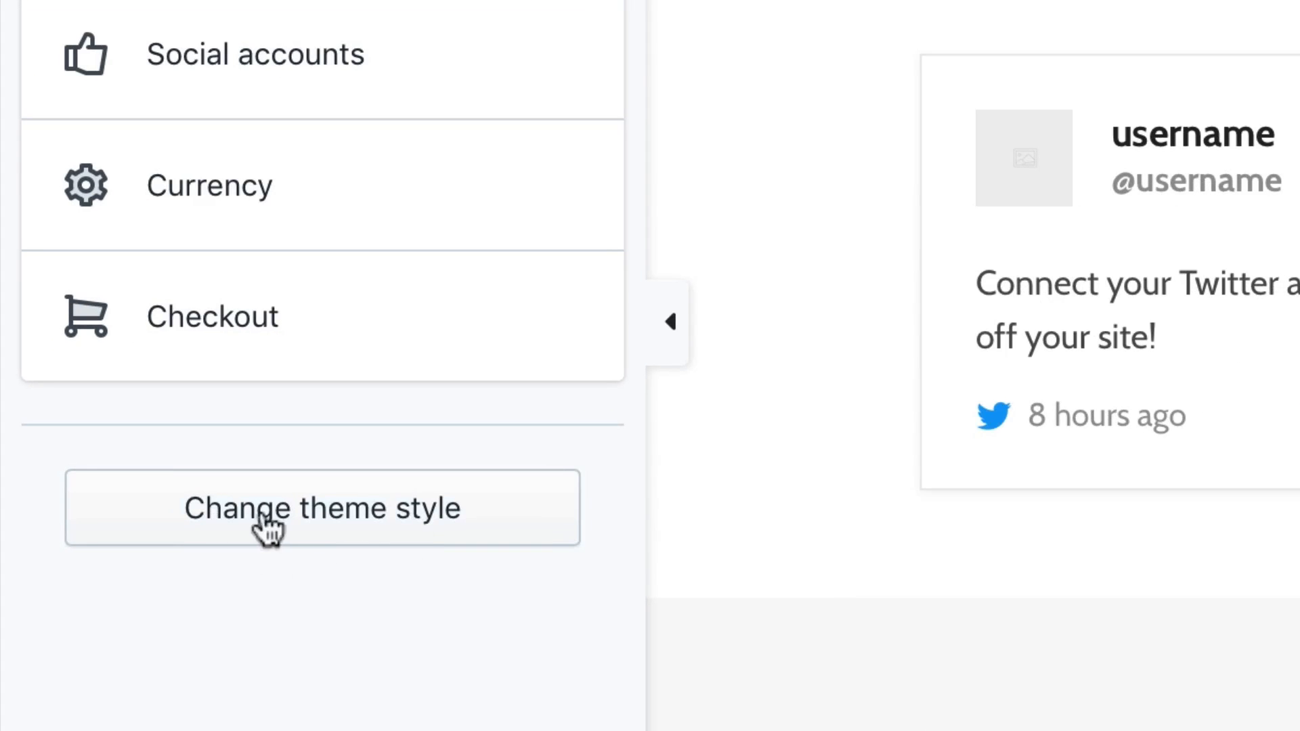
{"action": "left_click", "coordinate": [366, 528]}
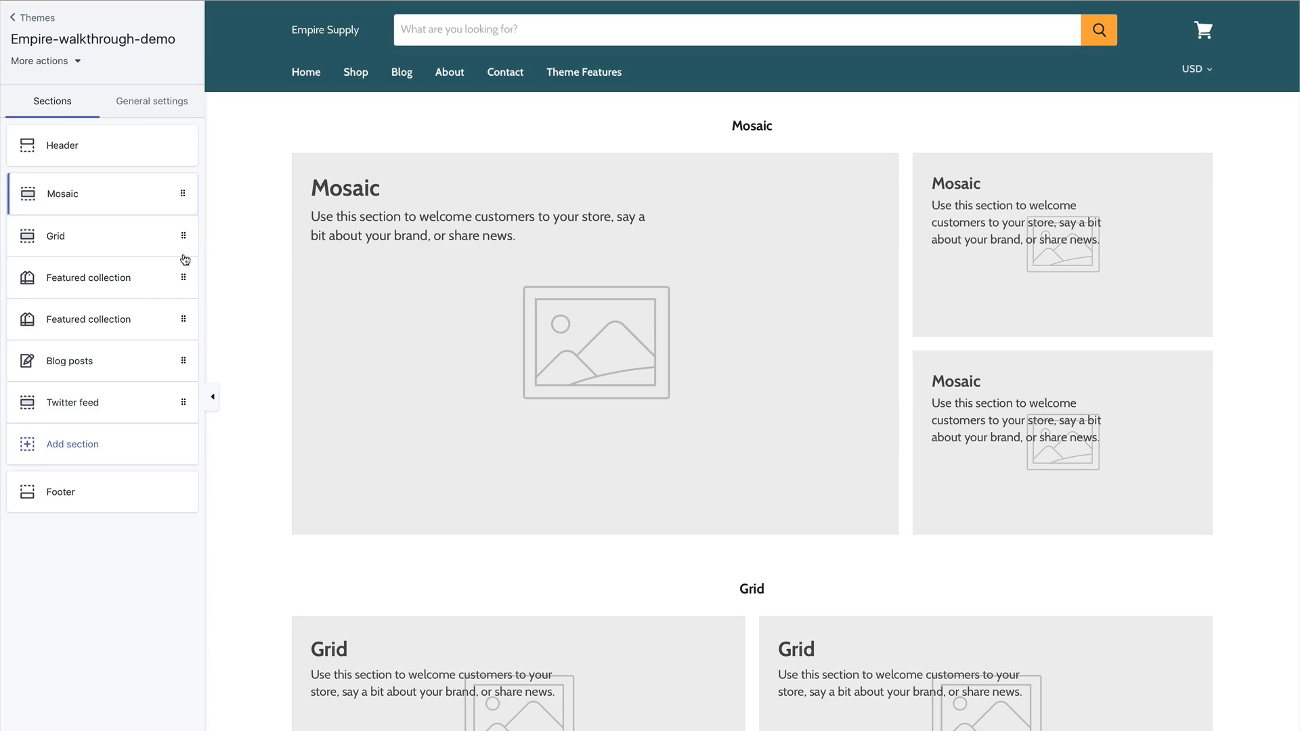
{"action": "mouse_move", "coordinate": [184, 194]}
{"action": "left_mouse_down"}
{"action": "mouse_move", "coordinate": [184, 250]}
{"action": "mouse_move", "coordinate": [188, 201]}
{"action": "left_mouse_up"}
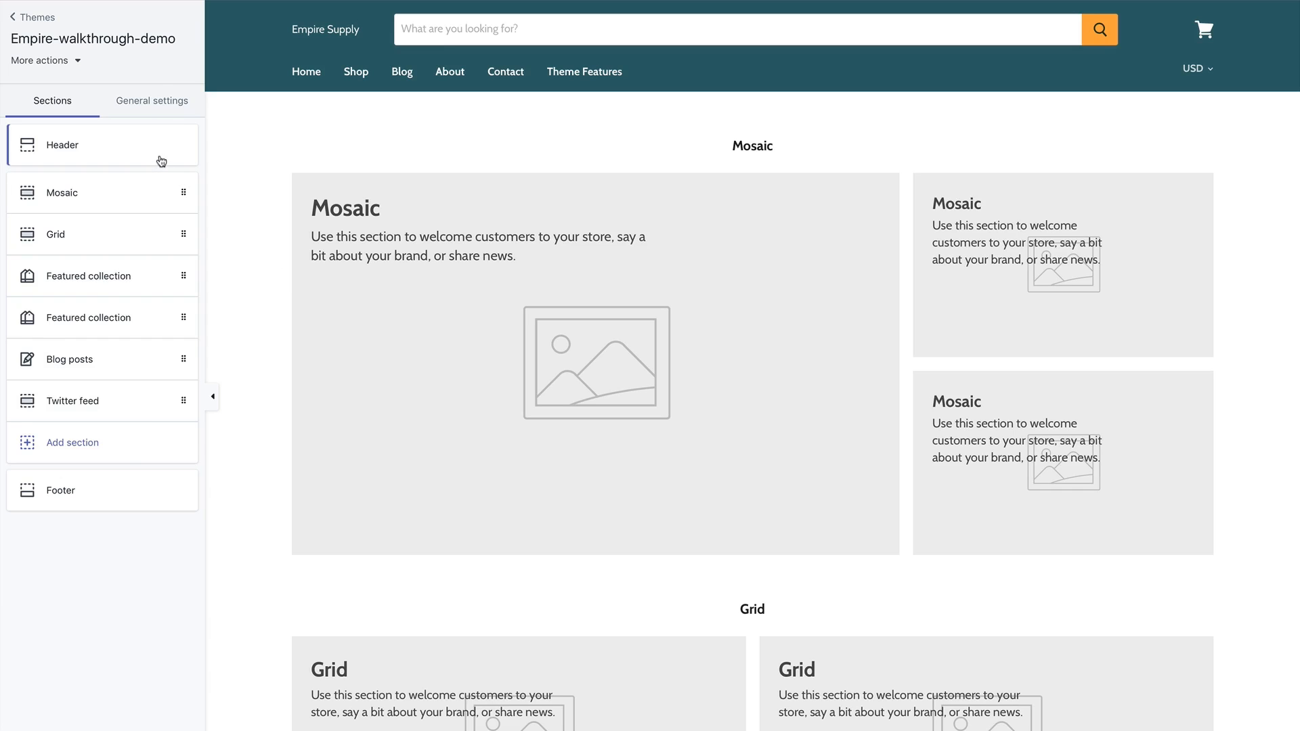
{"action": "left_click", "coordinate": [163, 160]}
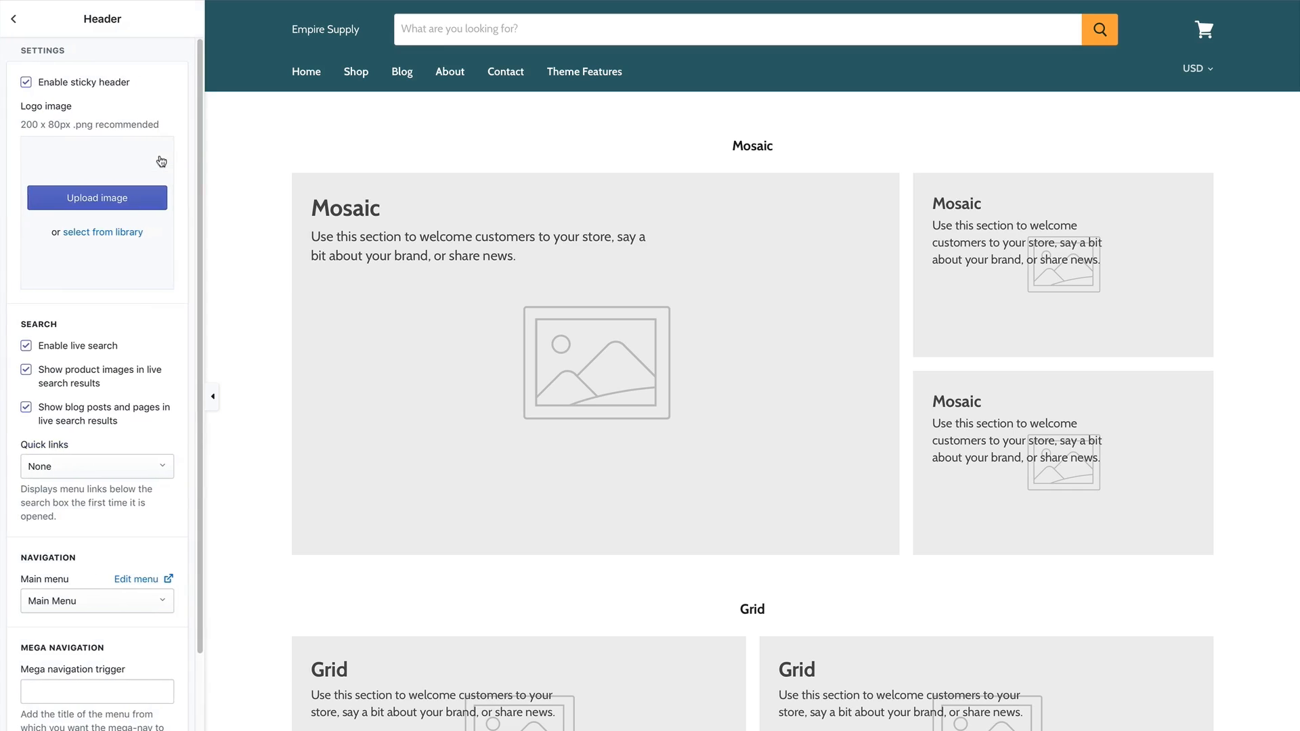
Toggle Enable sticky header off and back on, leaving it enabled.
{"action": "left_click", "coordinate": [26, 82]}
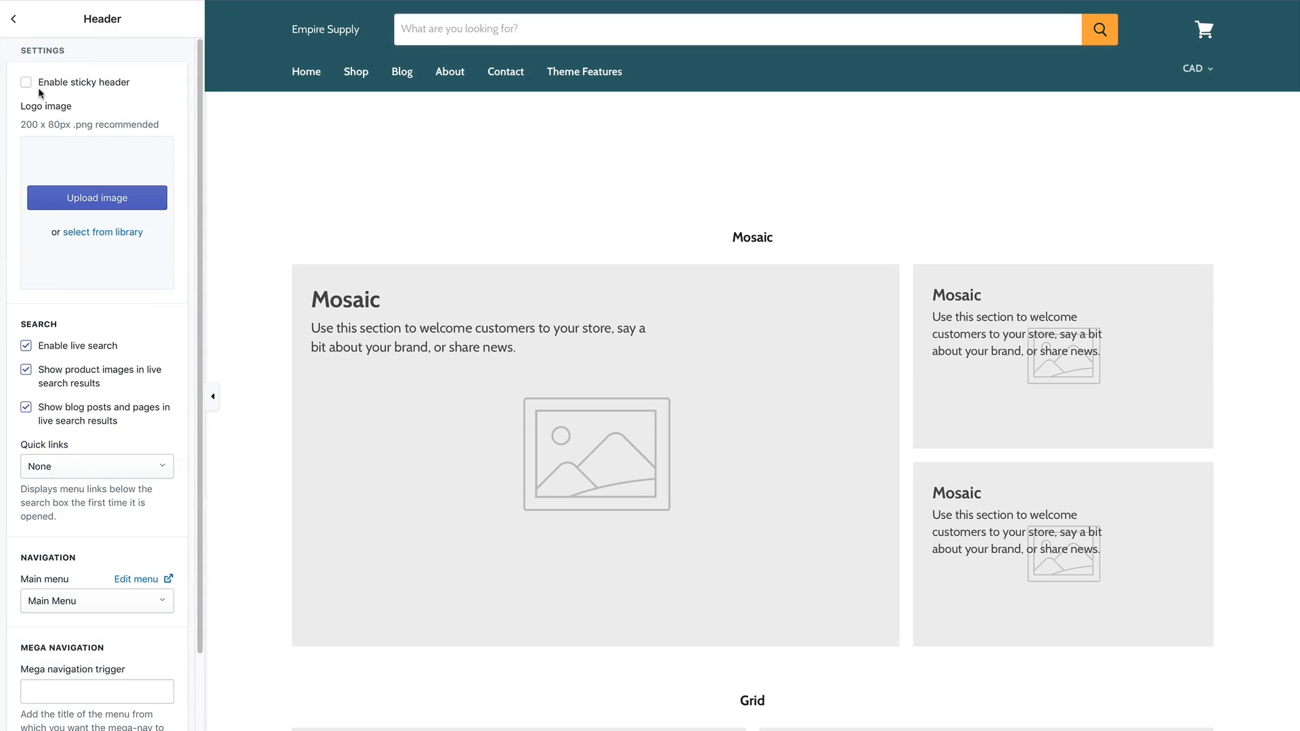
{"action": "left_click", "coordinate": [26, 86]}
{"action": "scroll", "coordinate": [460, 260], "scroll_direction": "down", "scroll_amount": 6}
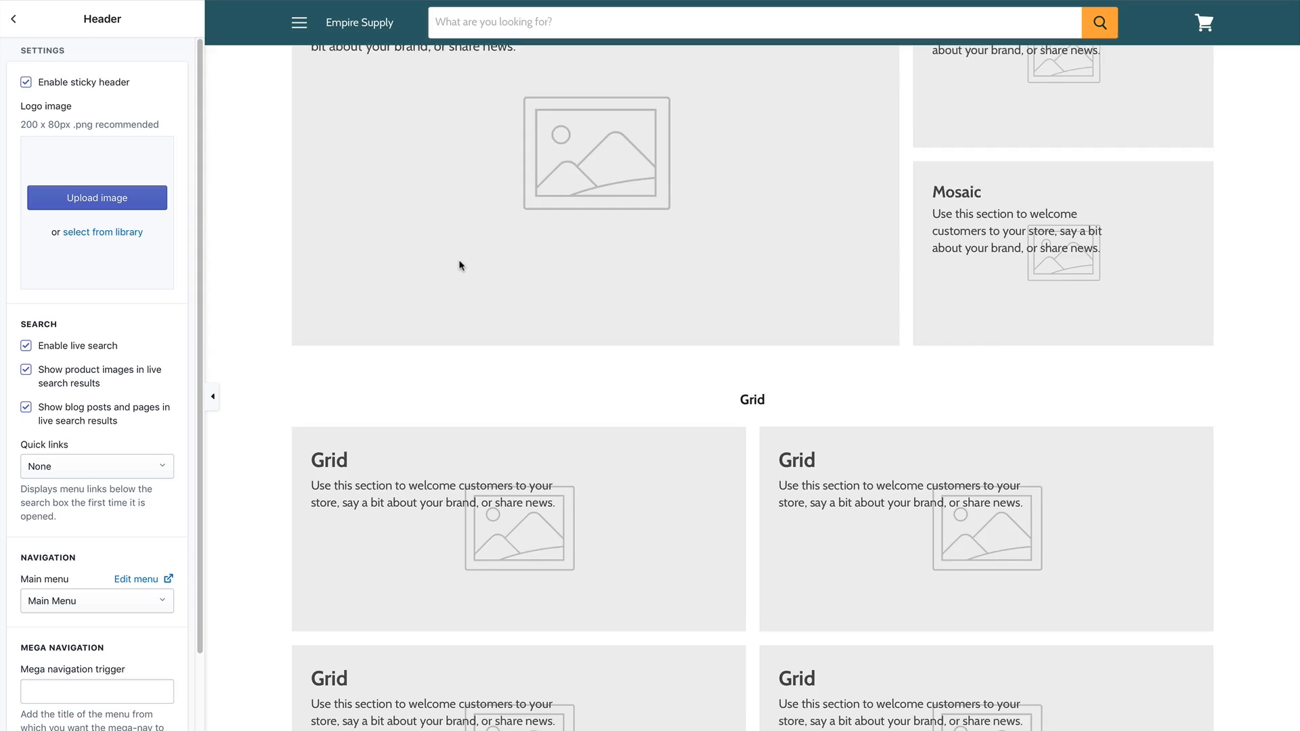
{"action": "scroll", "coordinate": [460, 264], "scroll_direction": "up", "scroll_amount": 5}
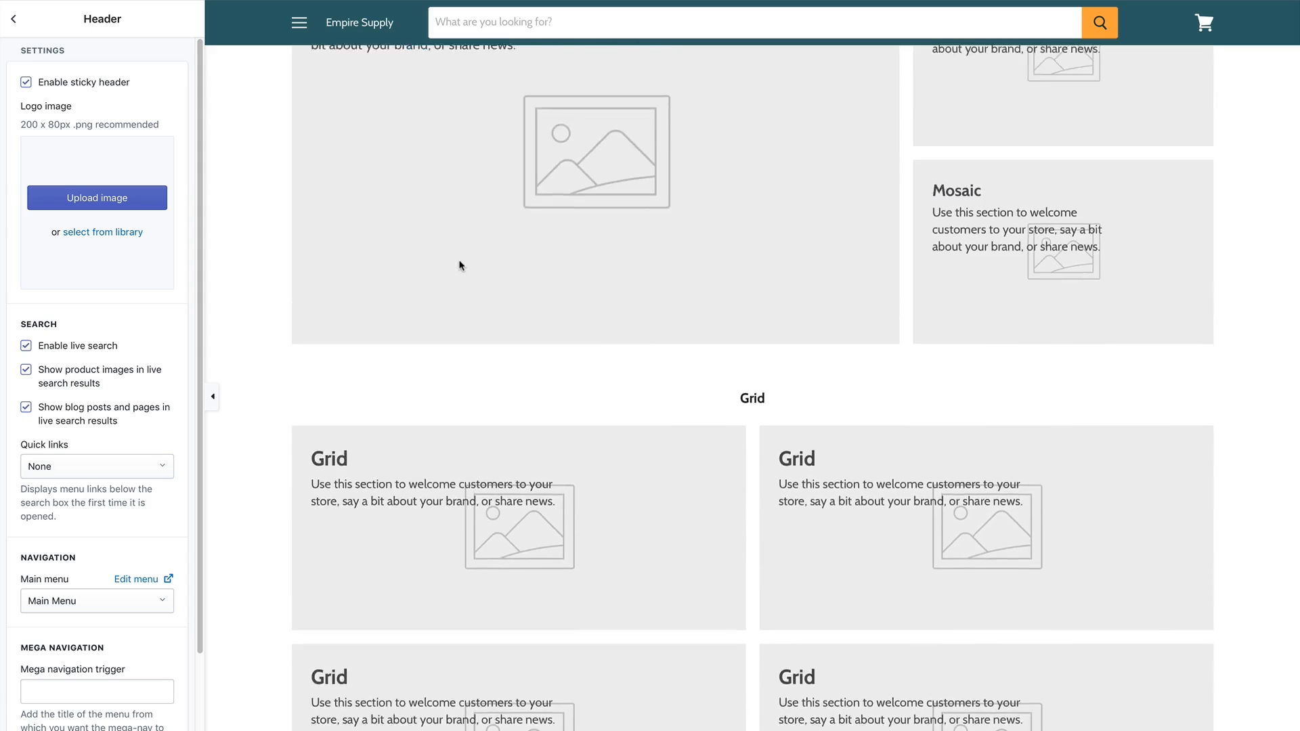
{"action": "scroll", "coordinate": [460, 271], "scroll_direction": "up", "scroll_amount": 2}
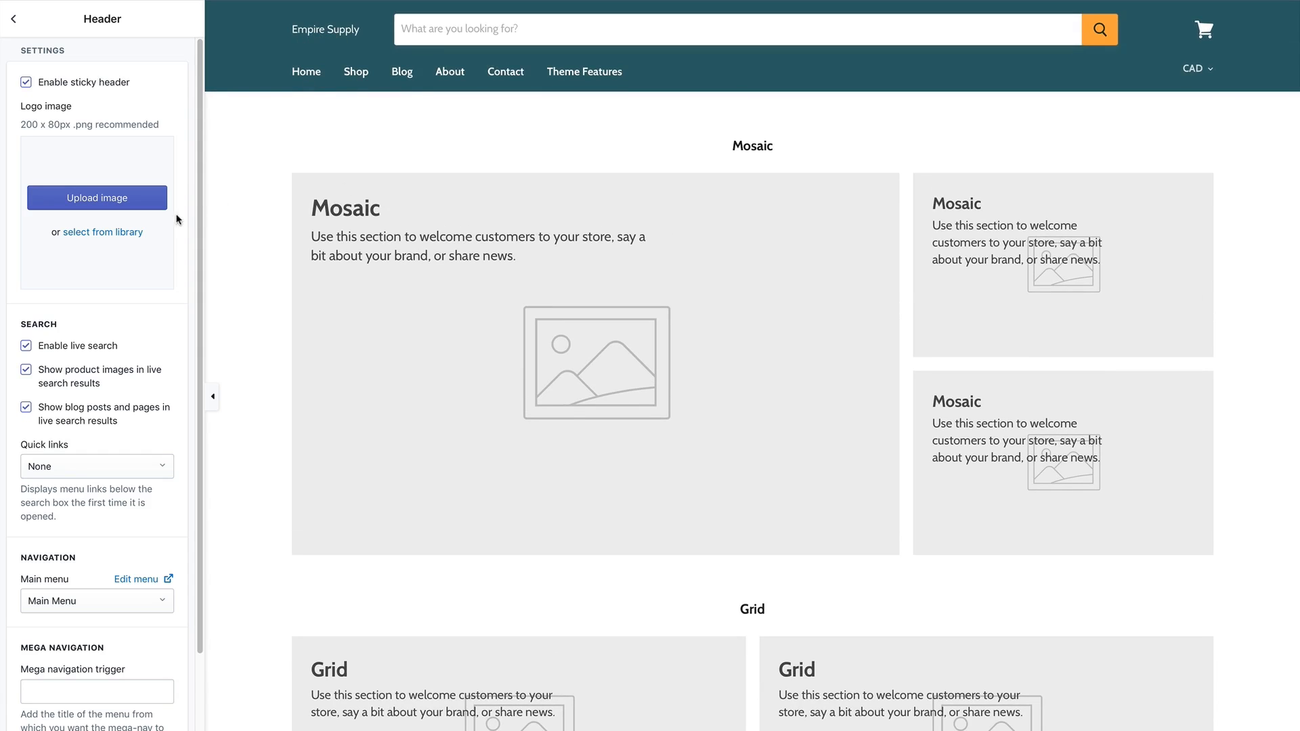
Set the header logo to the Empire logo from the image library and try searching 'chair'.
{"action": "left_click", "coordinate": [101, 233]}
{"action": "left_click", "coordinate": [688, 482]}
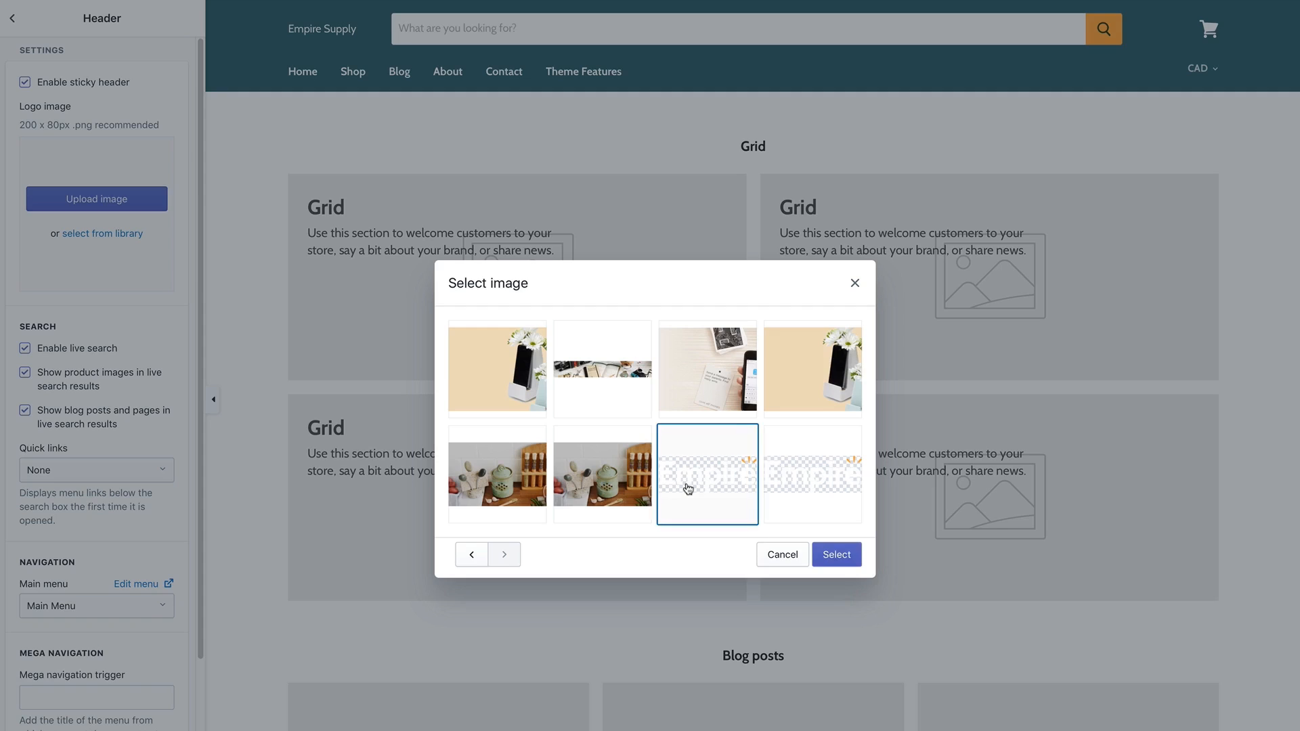
{"action": "left_click", "coordinate": [824, 557]}
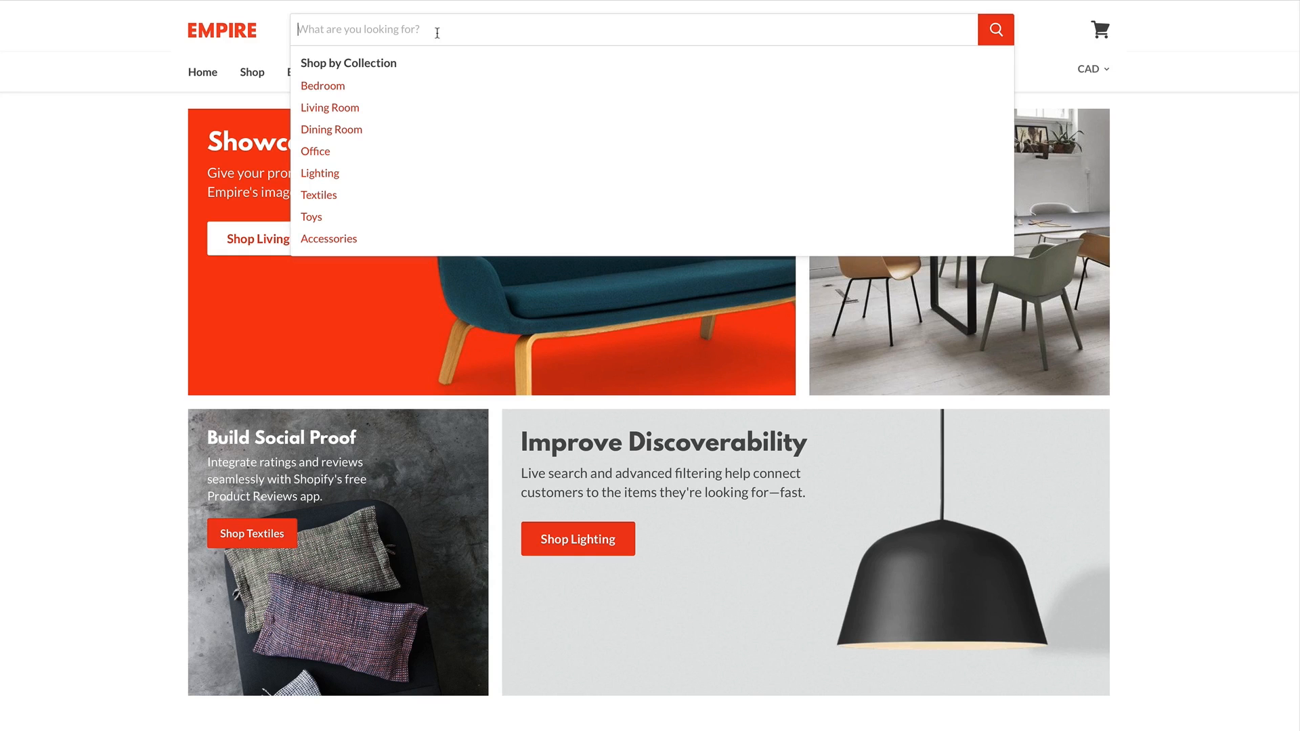
{"action": "type", "text": "chair"}
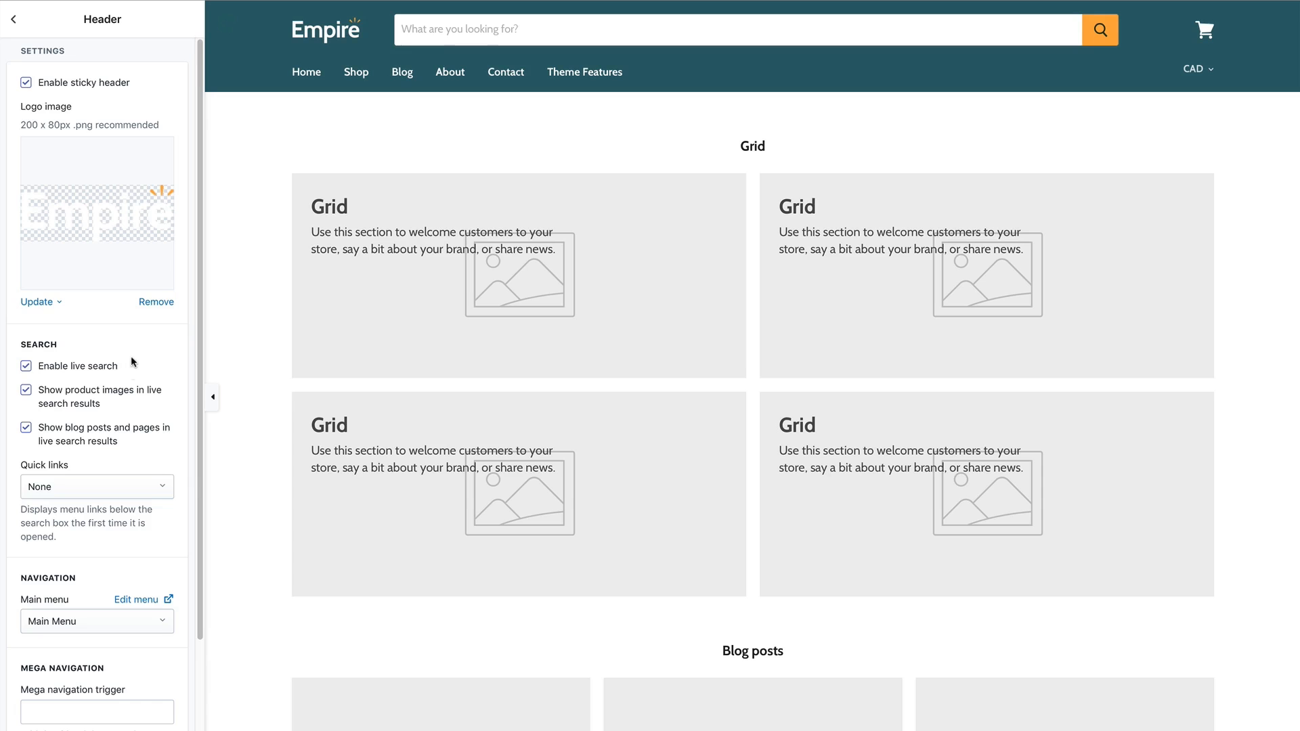
Set search Quick links to the Home Goods menu and preview them under the search box.
{"action": "left_click", "coordinate": [100, 484]}
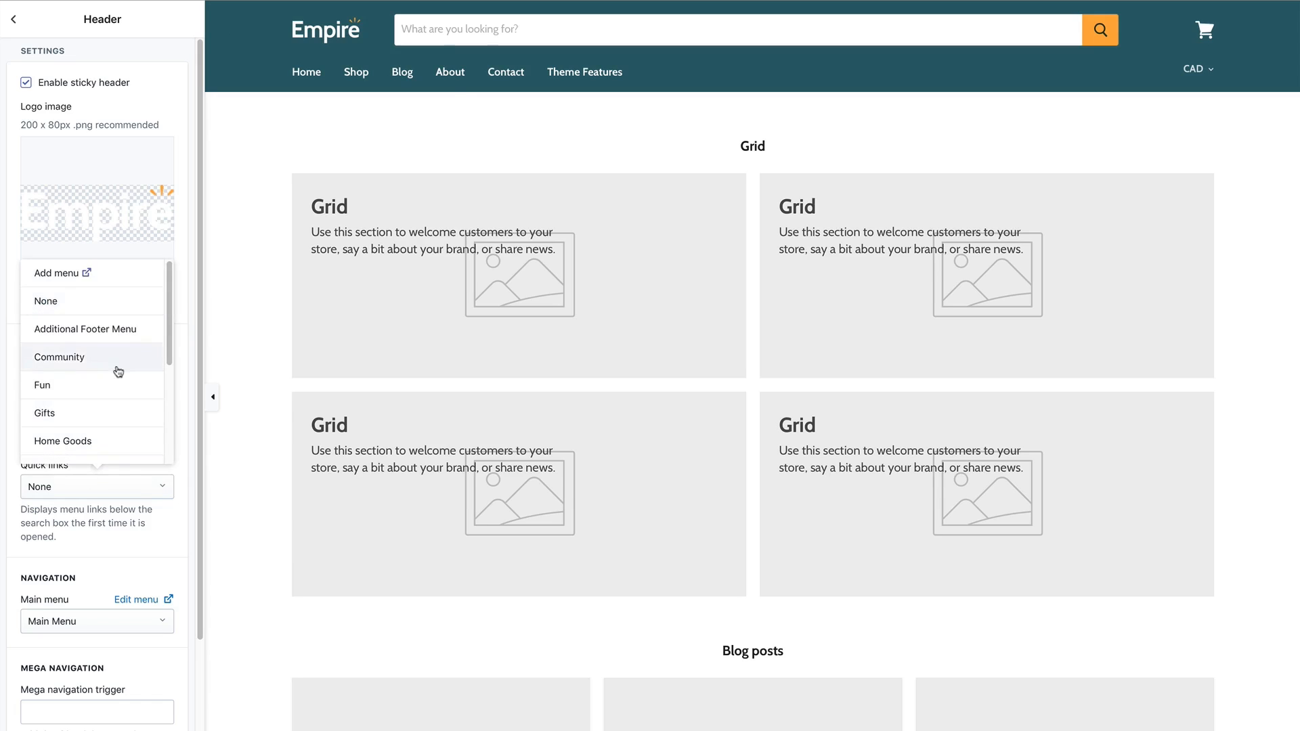
{"action": "left_click", "coordinate": [113, 441]}
{"action": "left_click", "coordinate": [450, 32]}
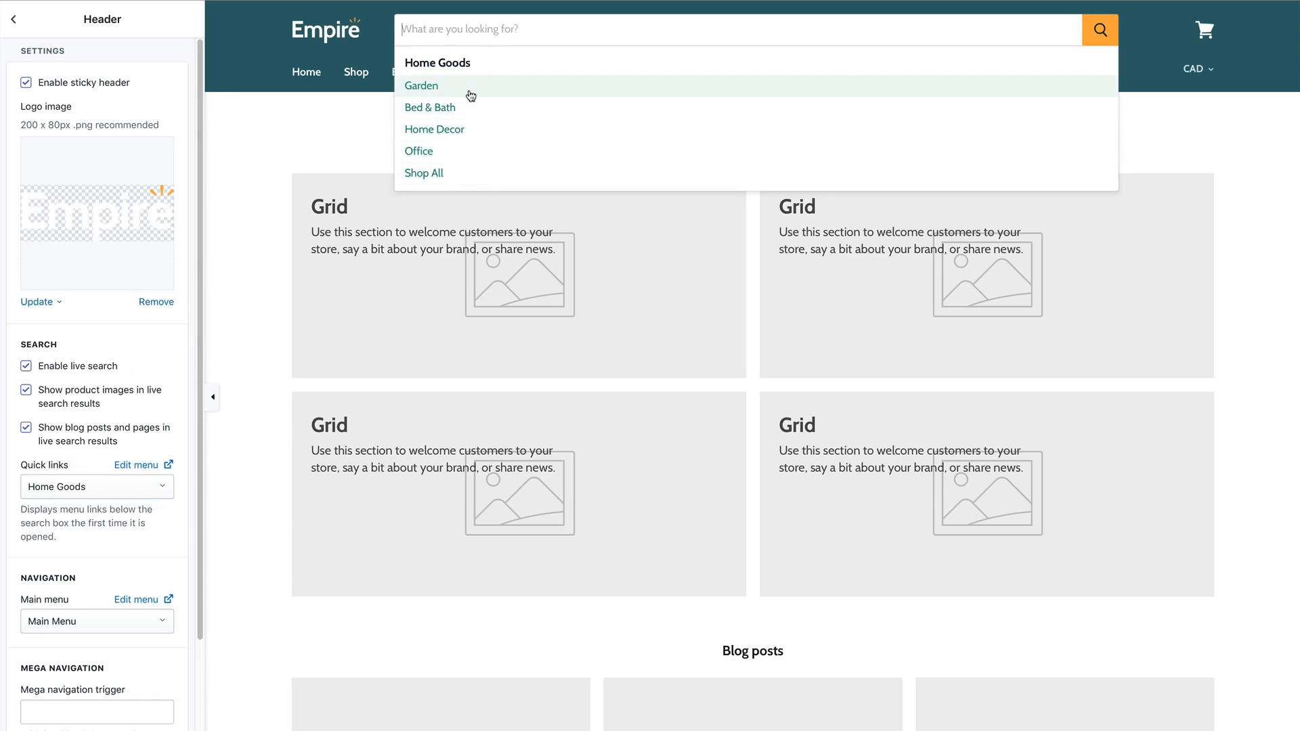
{"action": "left_click", "coordinate": [347, 120]}
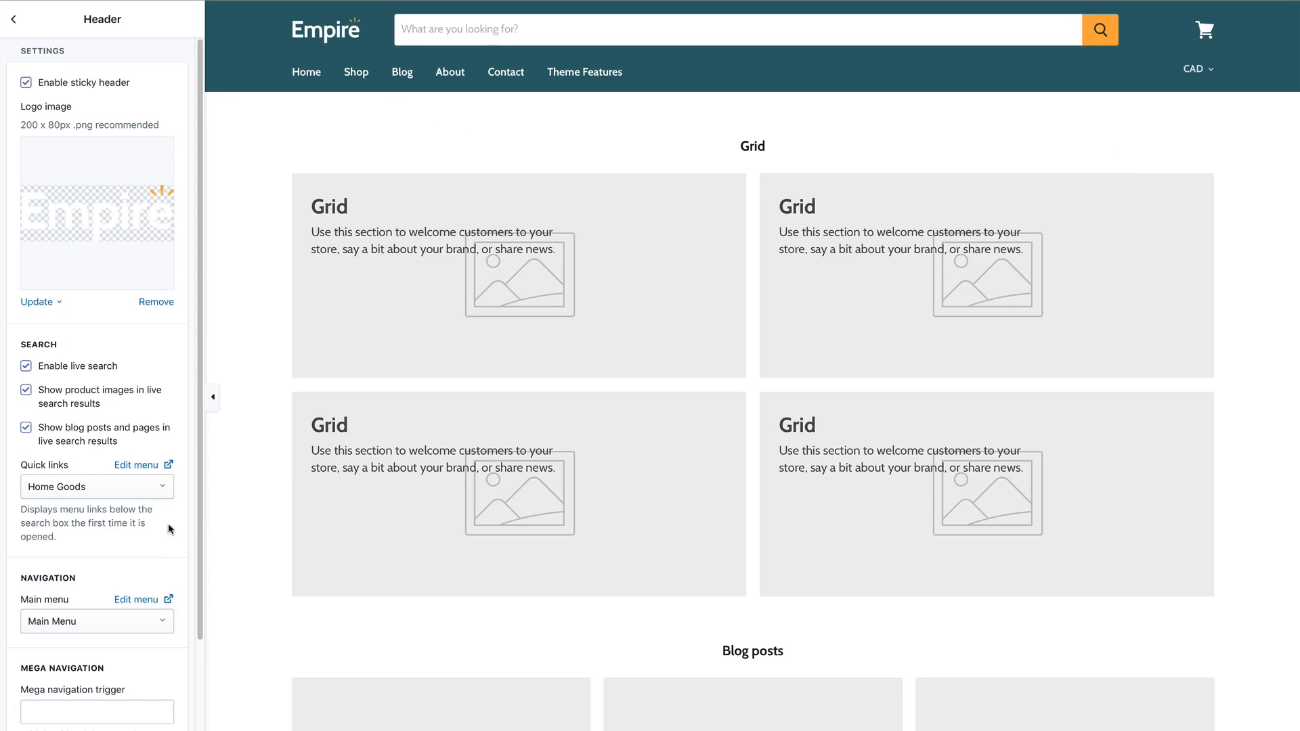
{"action": "scroll", "coordinate": [159, 545], "scroll_direction": "down", "scroll_amount": 3}
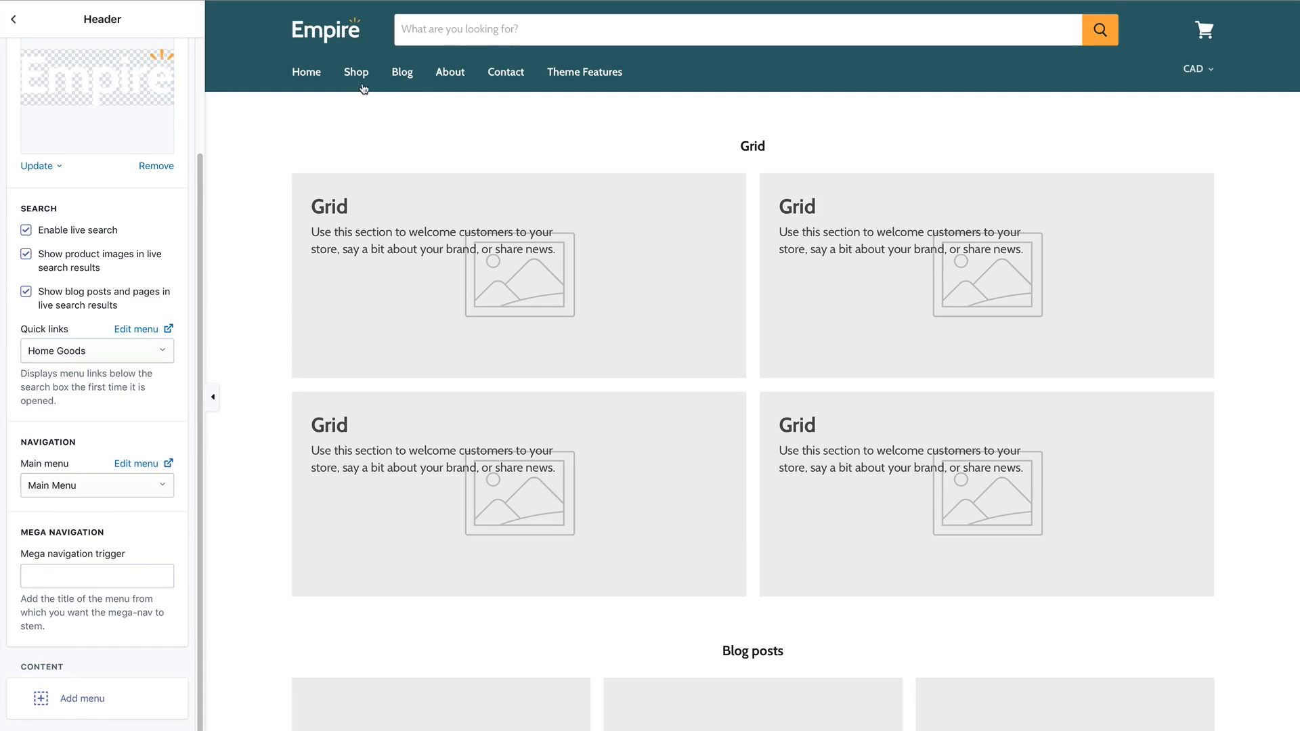
Set the mega navigation trigger to 'Shop' and add a block showing the Fun menu.
{"action": "left_click", "coordinate": [91, 577]}
{"action": "type", "text": "Shop"}
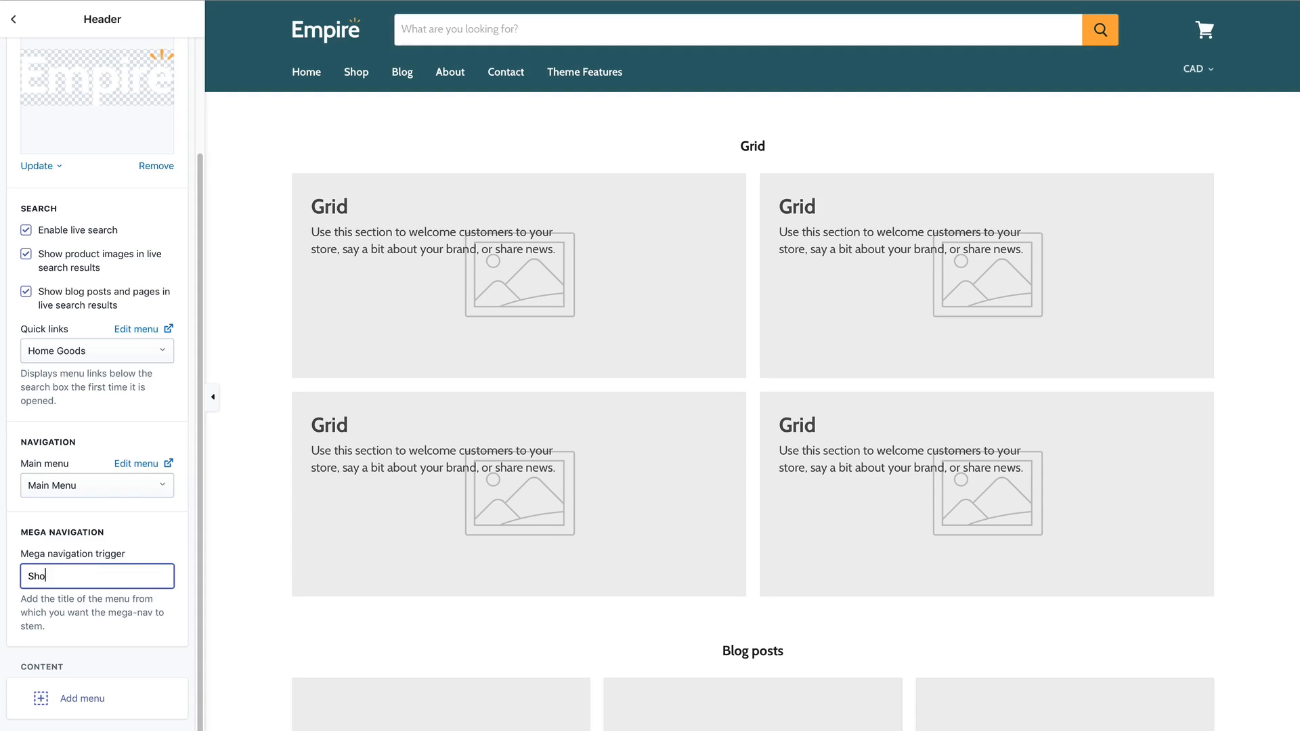
{"action": "left_click", "coordinate": [99, 632]}
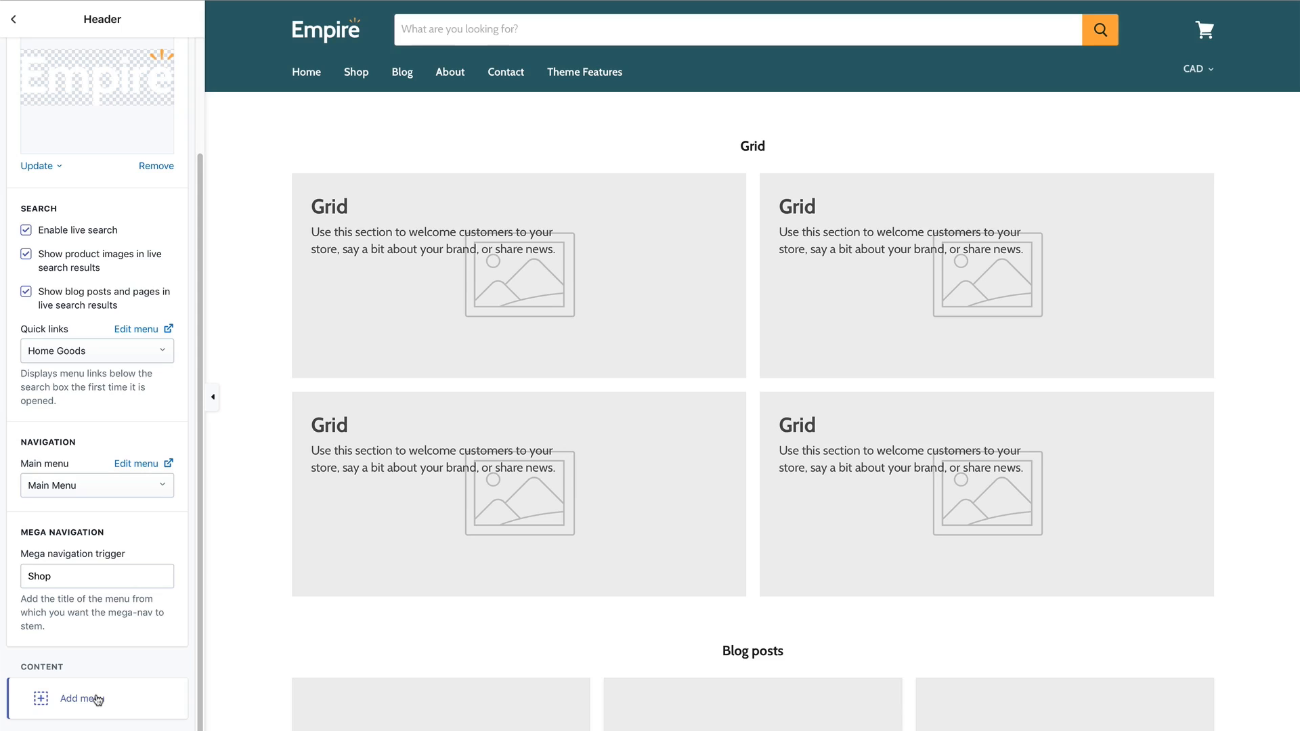
{"action": "left_click", "coordinate": [98, 699]}
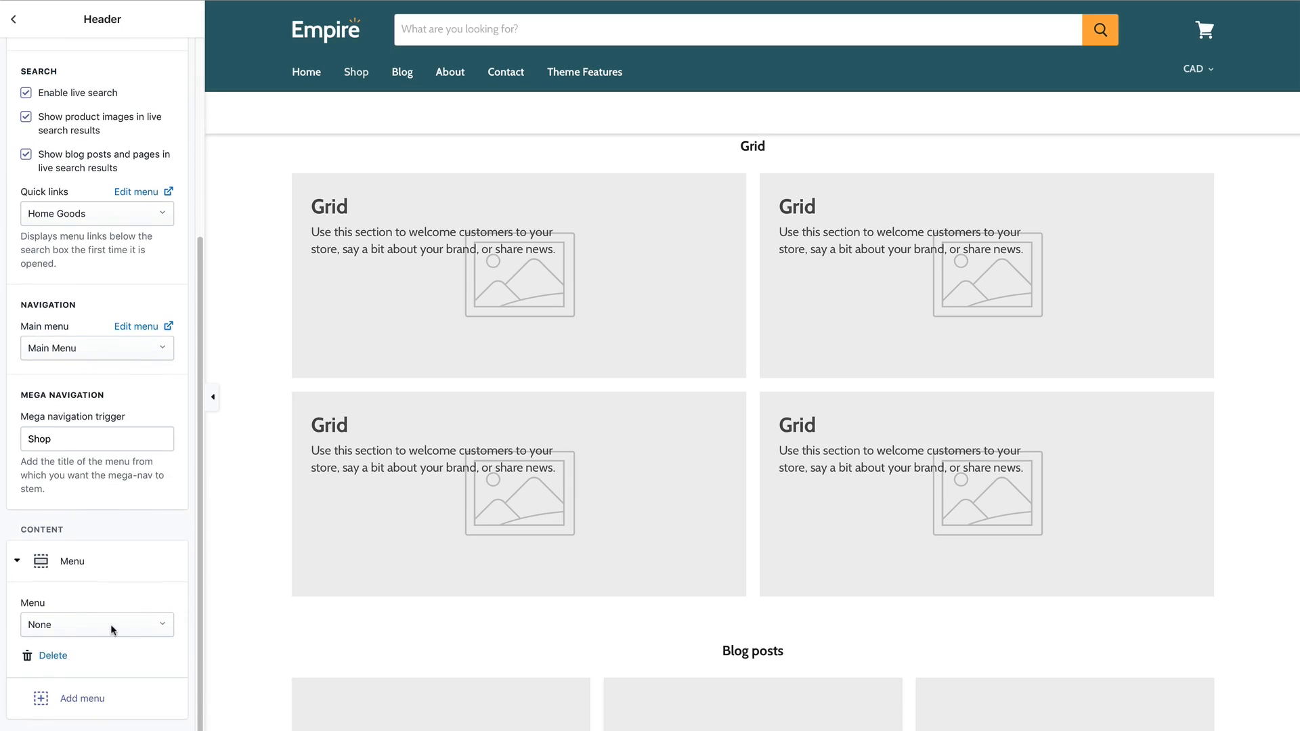
{"action": "left_click", "coordinate": [111, 625]}
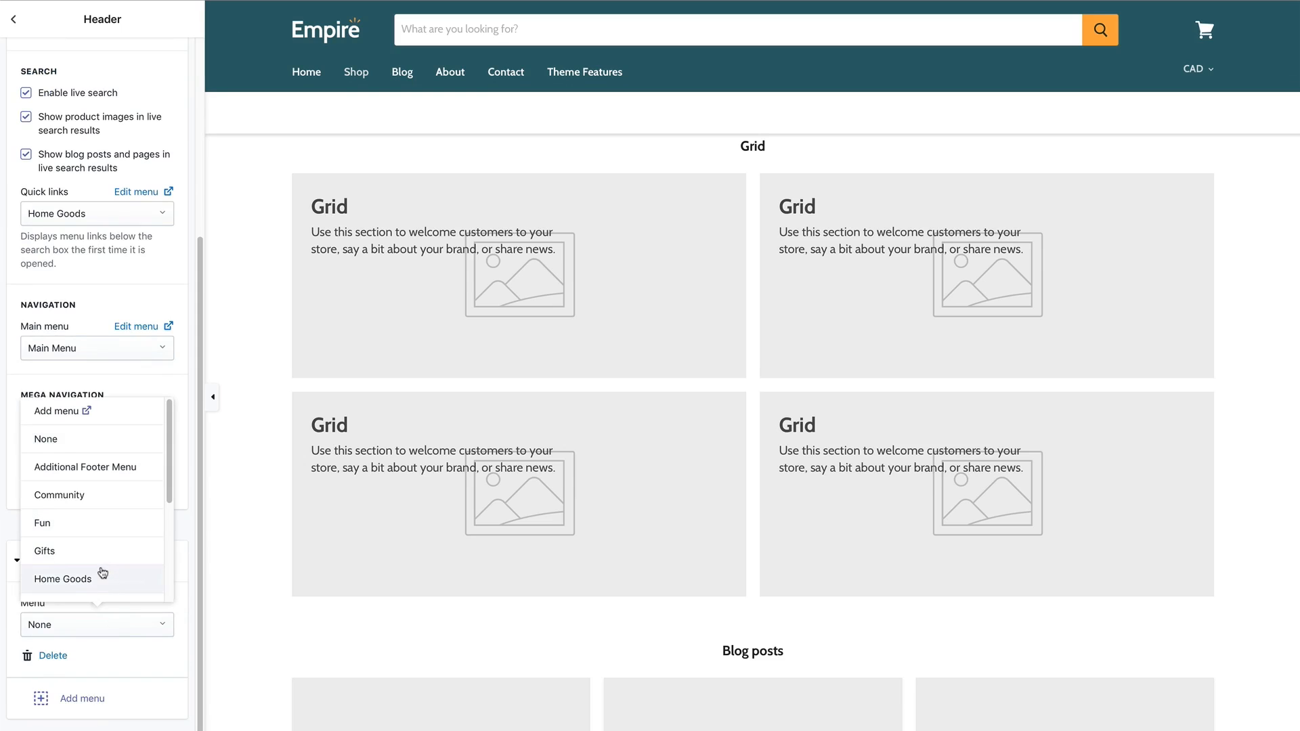
{"action": "left_click", "coordinate": [104, 531]}
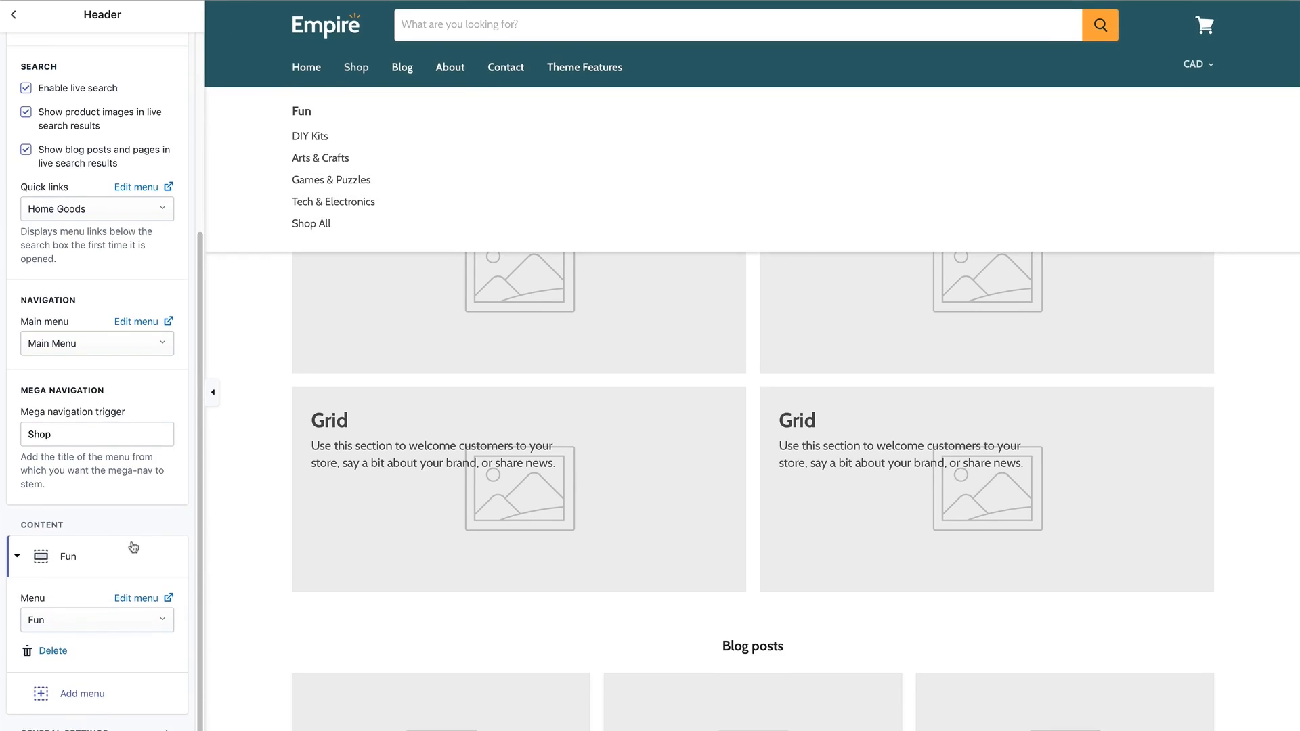
Add mega menu blocks for the Gifts and Kitchen & Bar menus and review the columns.
{"action": "left_click", "coordinate": [95, 699]}
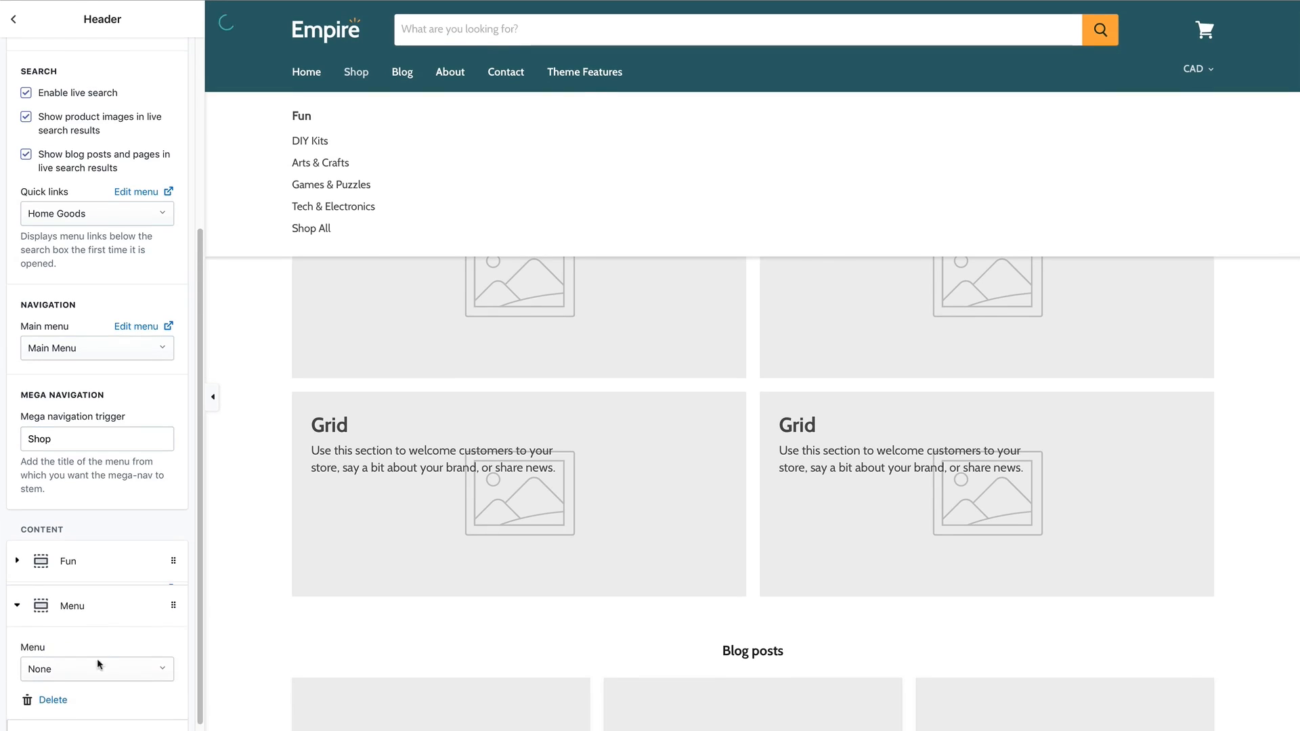
{"action": "left_click", "coordinate": [99, 670]}
{"action": "left_click", "coordinate": [101, 593]}
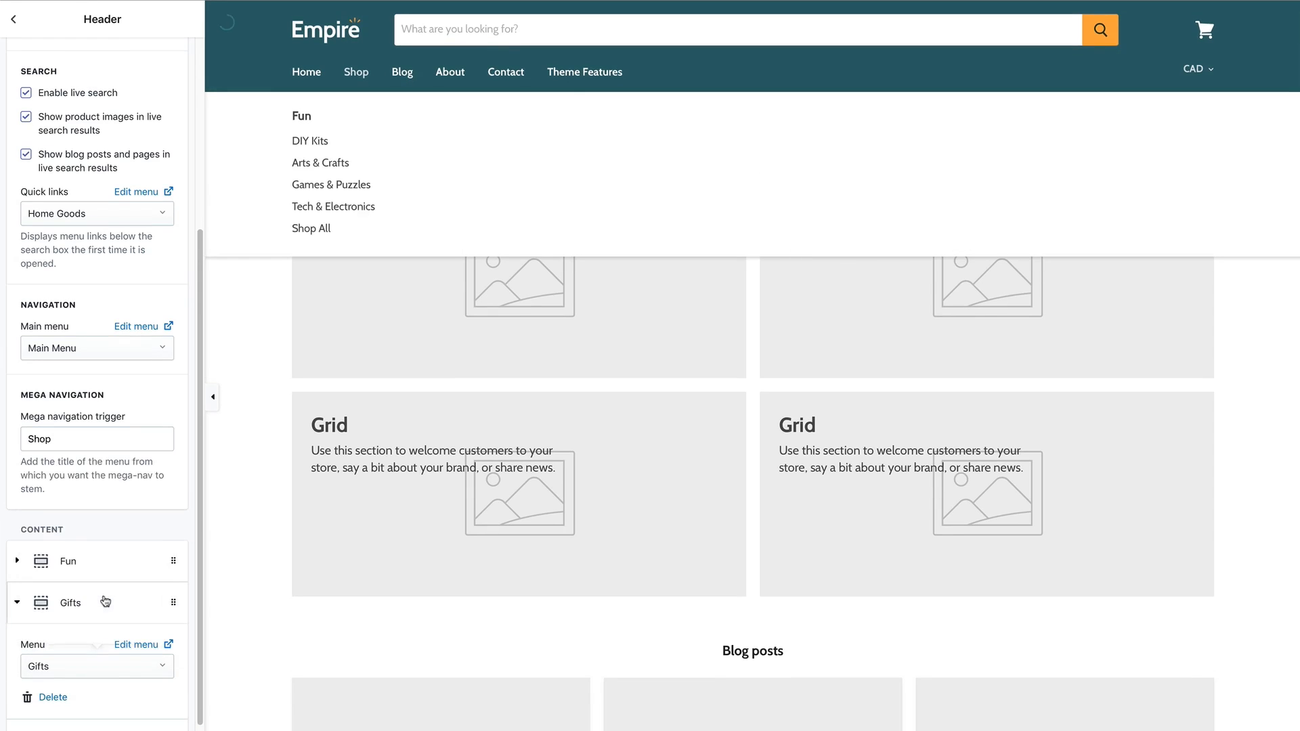
{"action": "scroll", "coordinate": [153, 596], "scroll_direction": "down", "scroll_amount": 1}
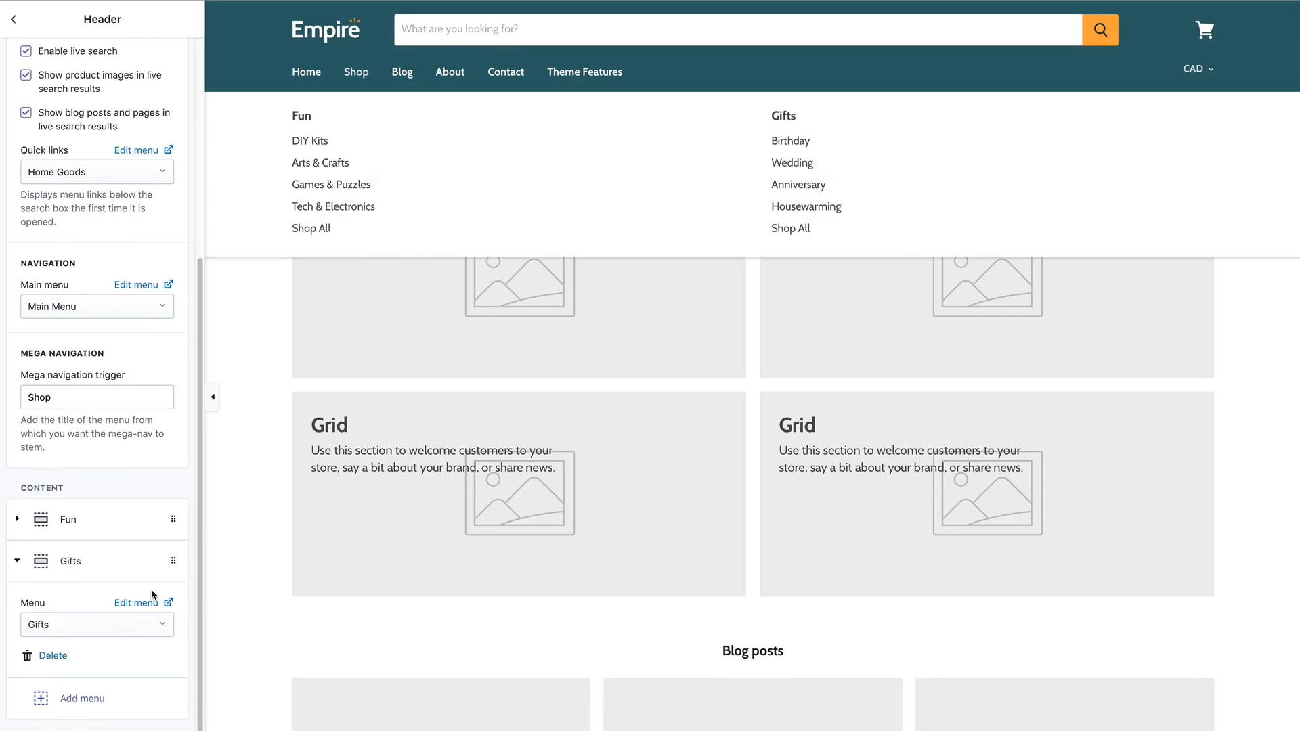
{"action": "left_click", "coordinate": [127, 704]}
{"action": "left_click", "coordinate": [129, 665]}
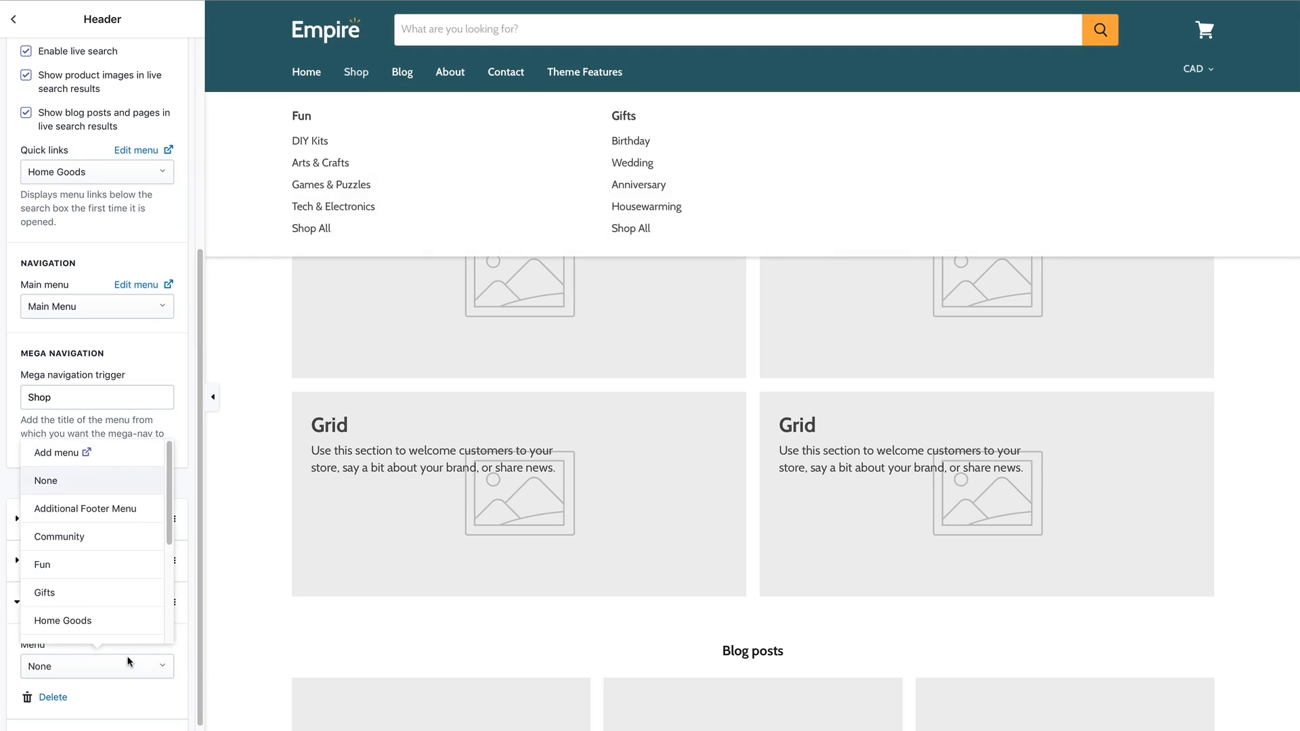
{"action": "scroll", "coordinate": [124, 569], "scroll_direction": "down", "scroll_amount": 5}
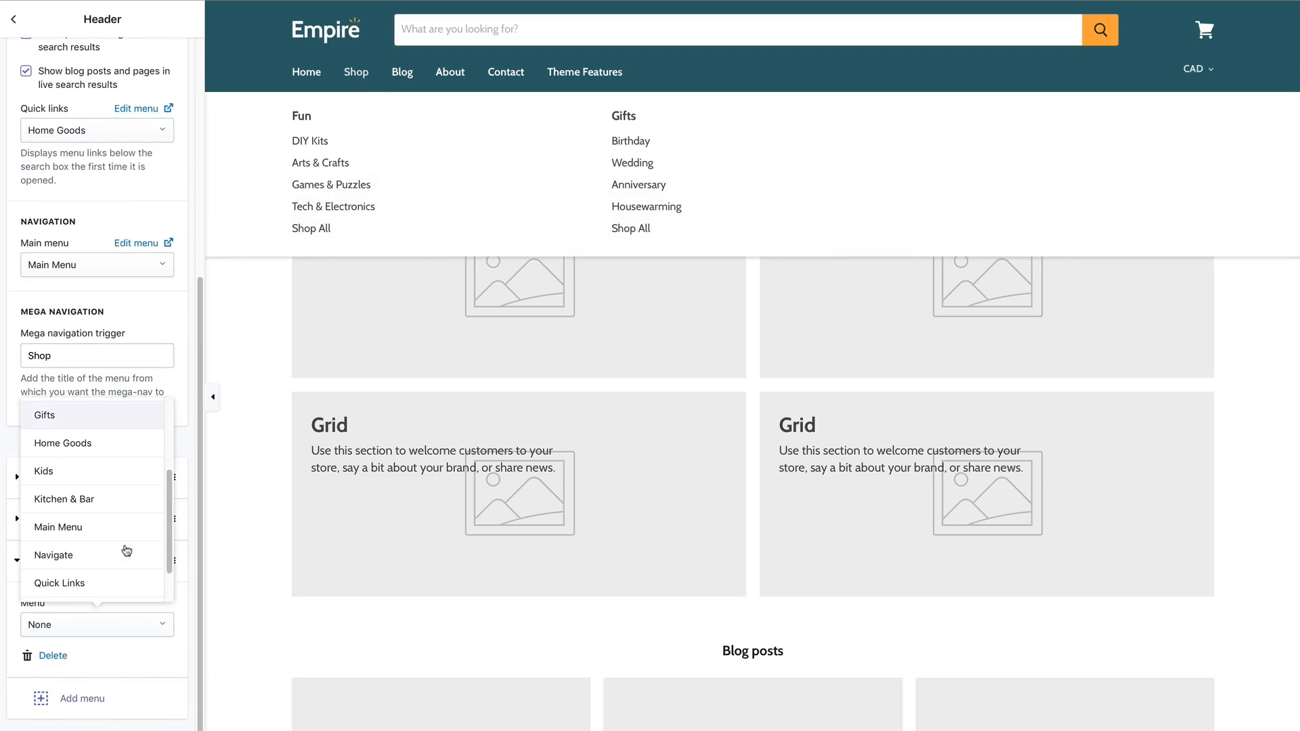
{"action": "left_click", "coordinate": [105, 498]}
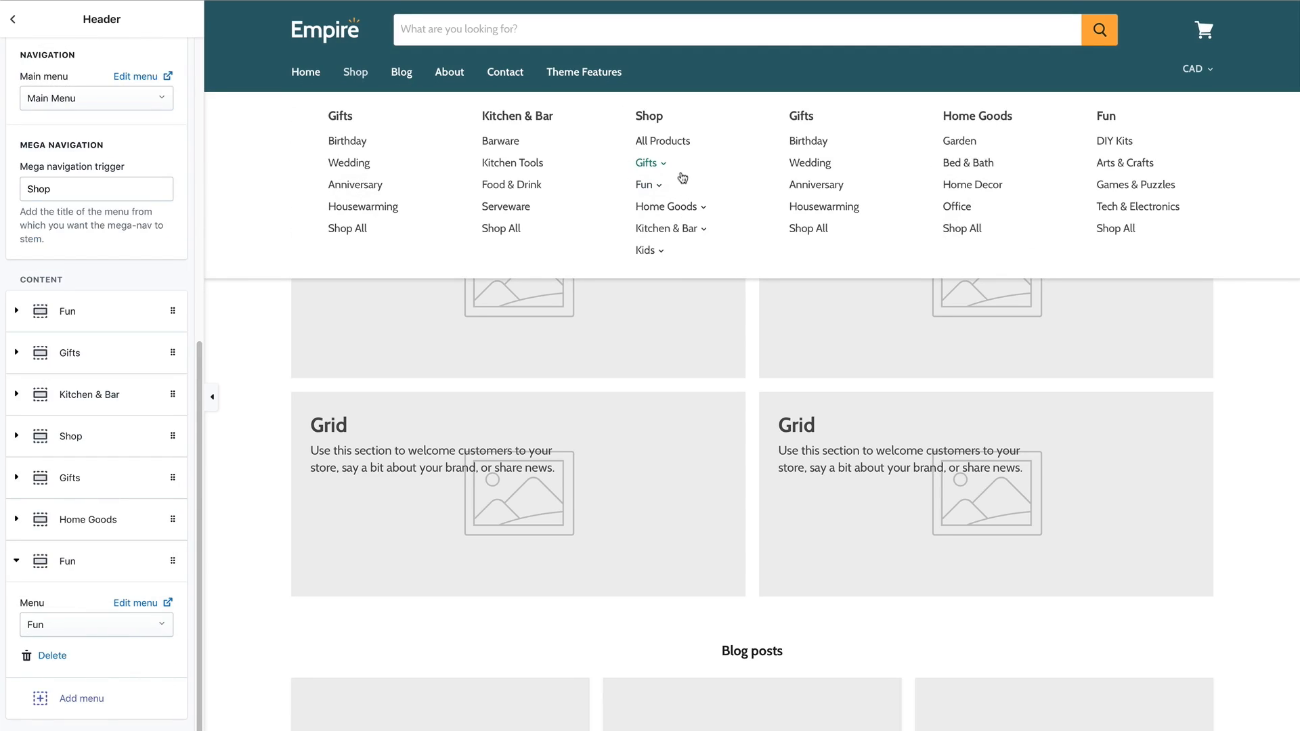
{"action": "scroll", "coordinate": [697, 177], "scroll_direction": "left", "scroll_amount": 2}
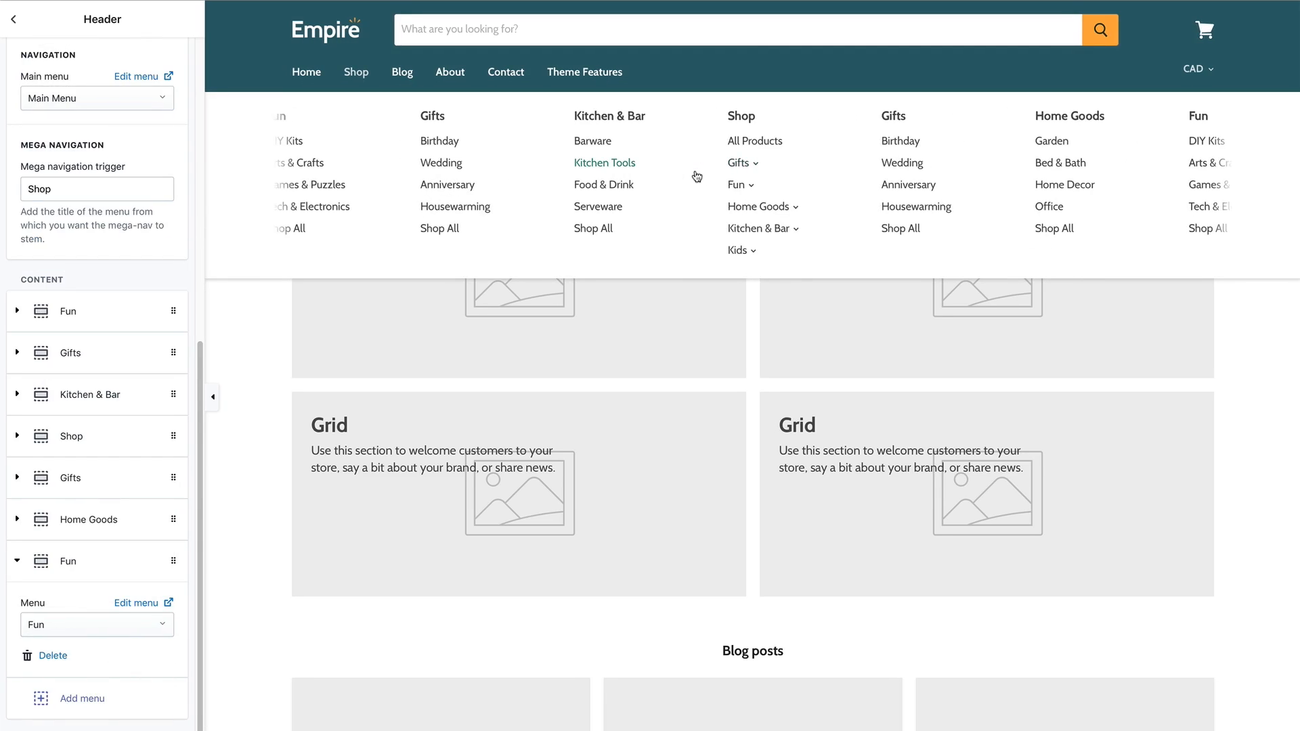
{"action": "scroll", "coordinate": [696, 176], "scroll_direction": "right", "scroll_amount": 3}
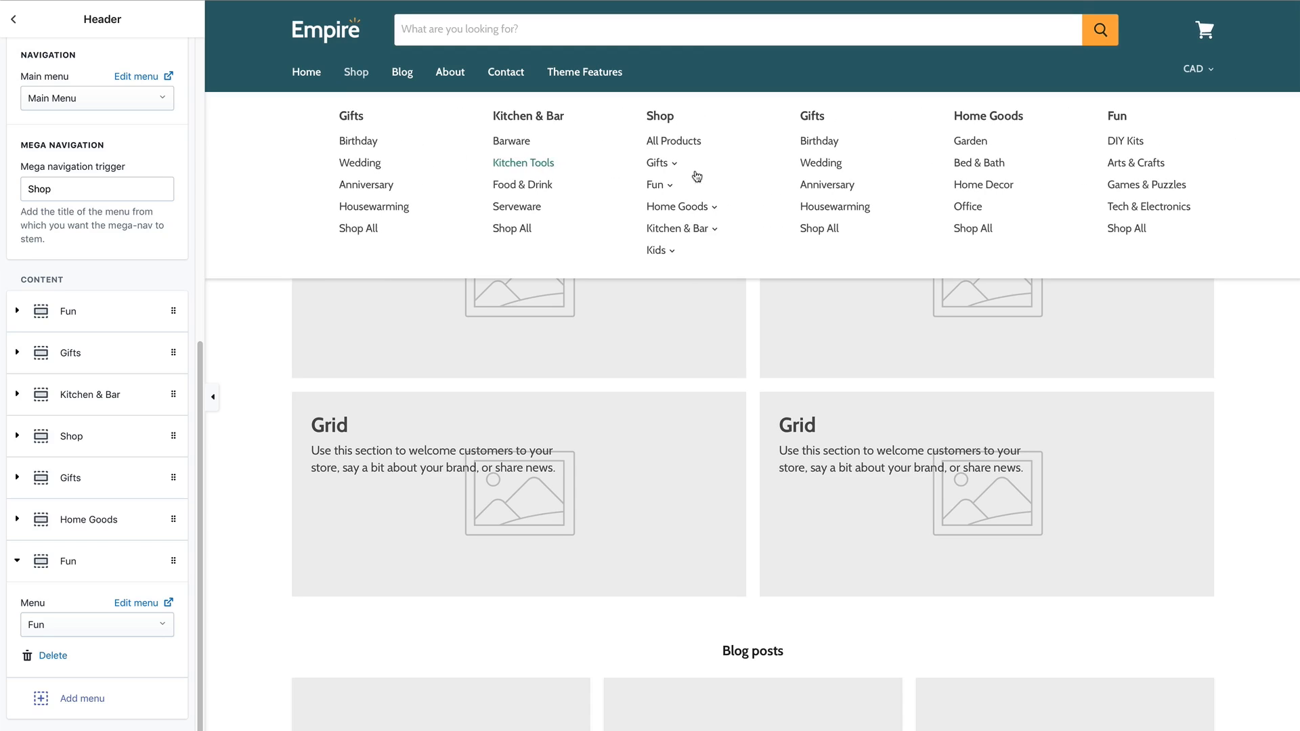
{"action": "scroll", "coordinate": [697, 177], "scroll_direction": "left", "scroll_amount": 2}
{"action": "scroll", "coordinate": [697, 177], "scroll_direction": "right", "scroll_amount": 2}
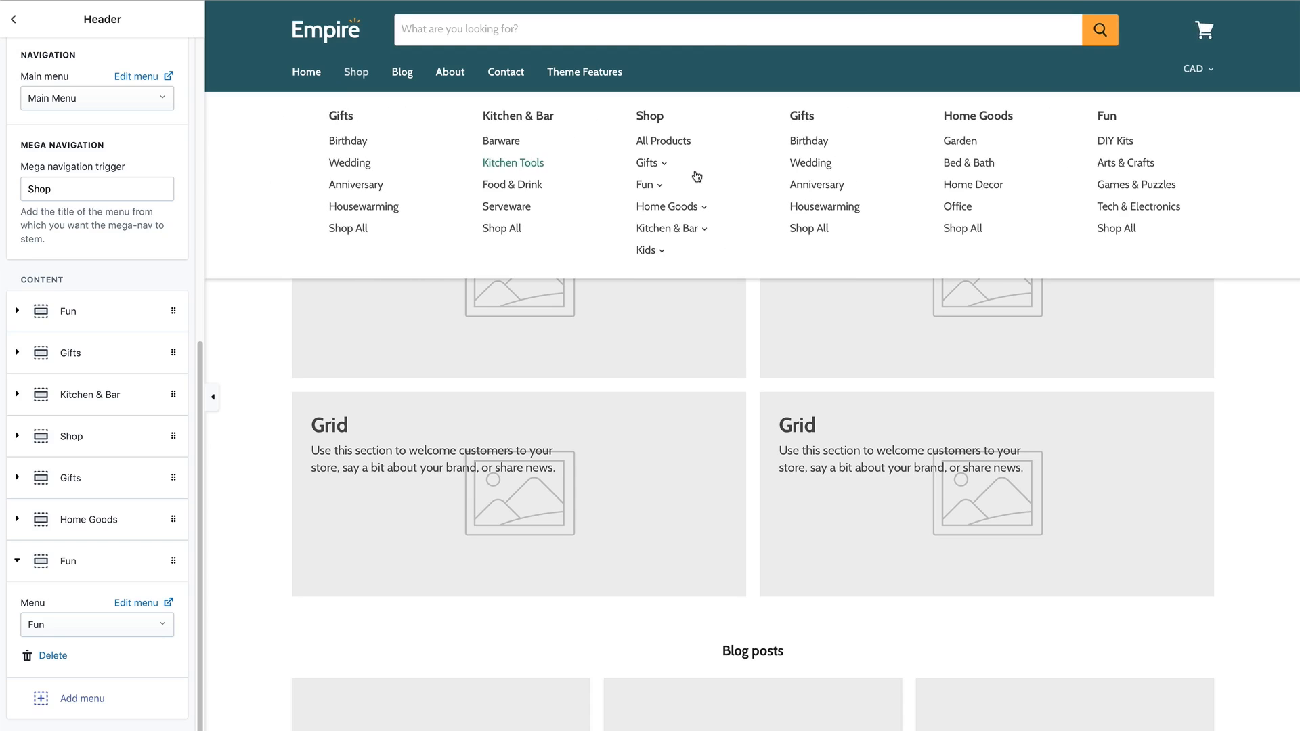
{"action": "scroll", "coordinate": [696, 176], "scroll_direction": "left", "scroll_amount": 2}
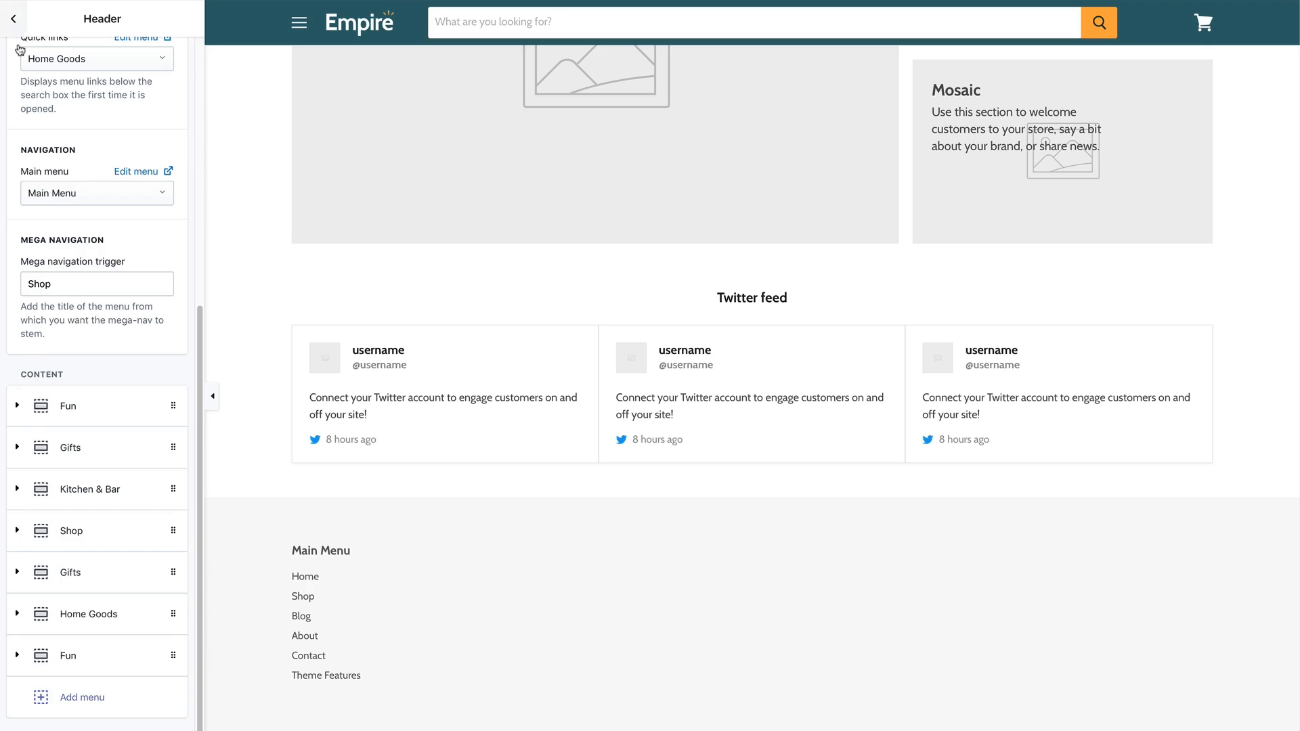
Turn on Enable payment icons in the Footer section settings.
{"action": "left_click", "coordinate": [12, 18]}
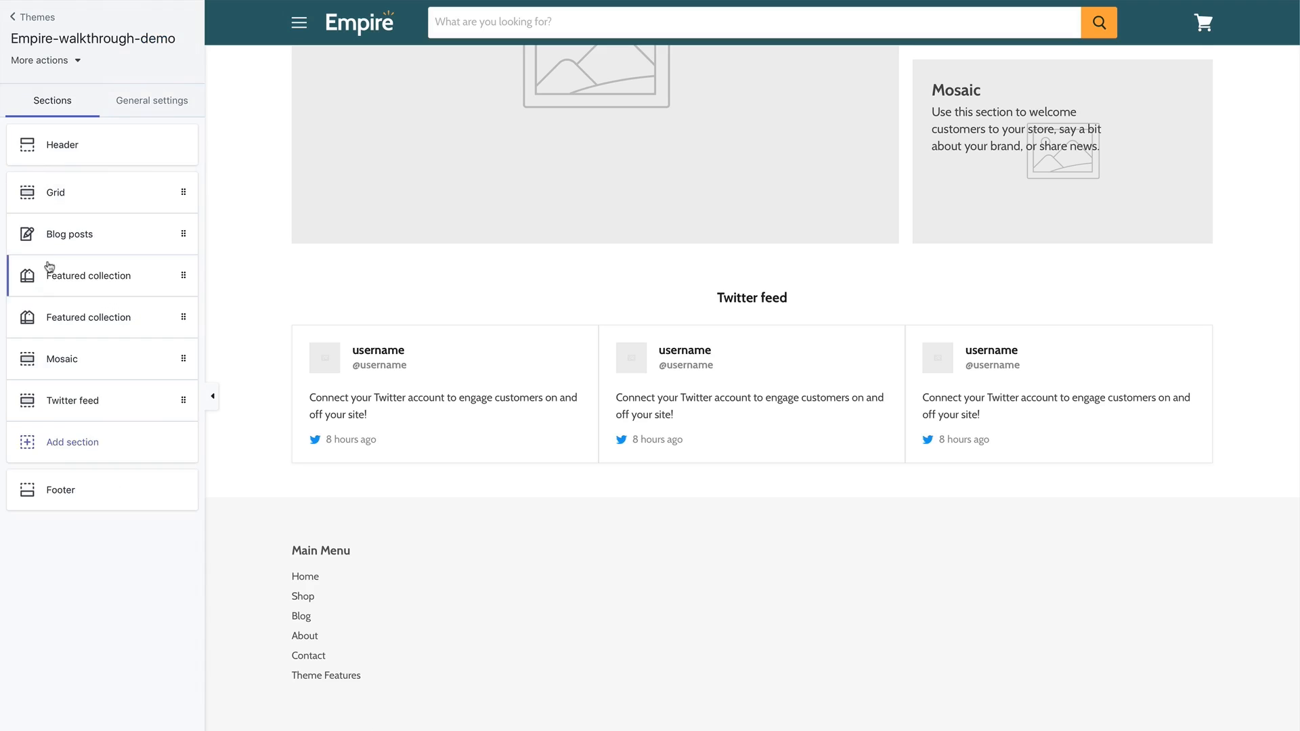
{"action": "left_click", "coordinate": [59, 493]}
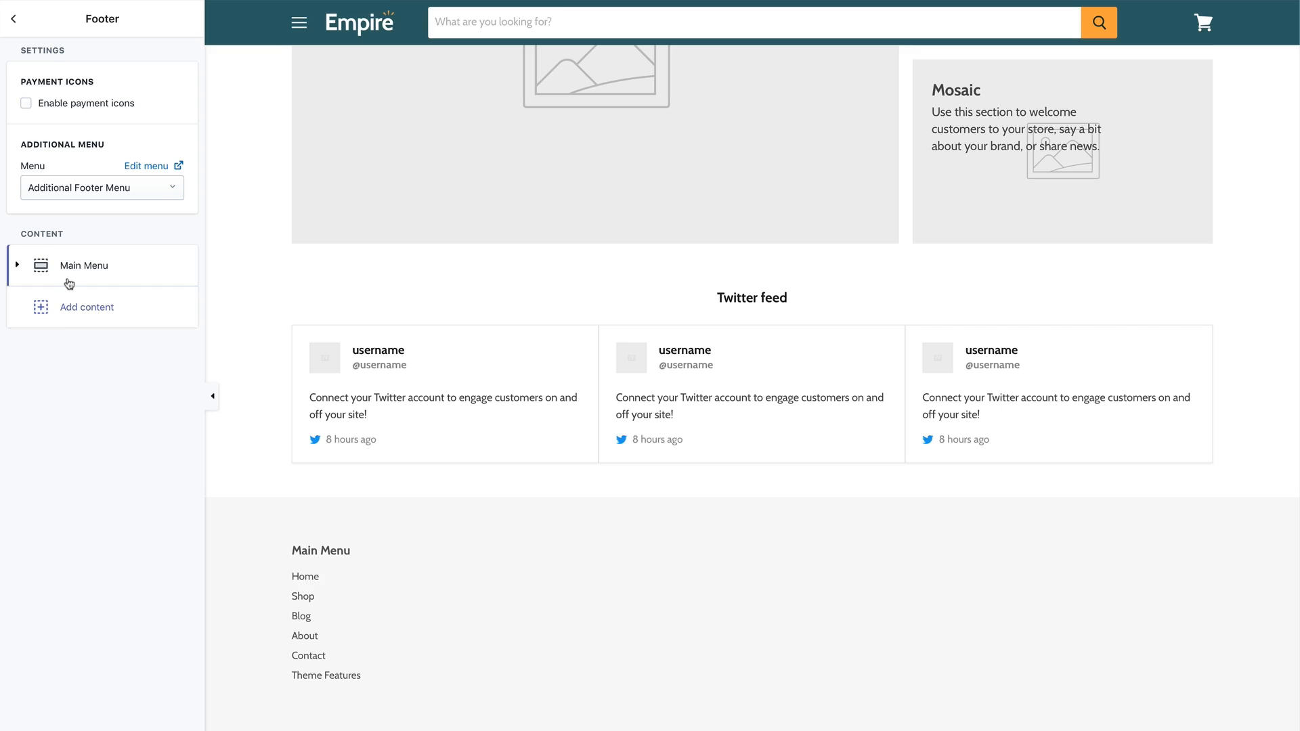
{"action": "left_click", "coordinate": [26, 104]}
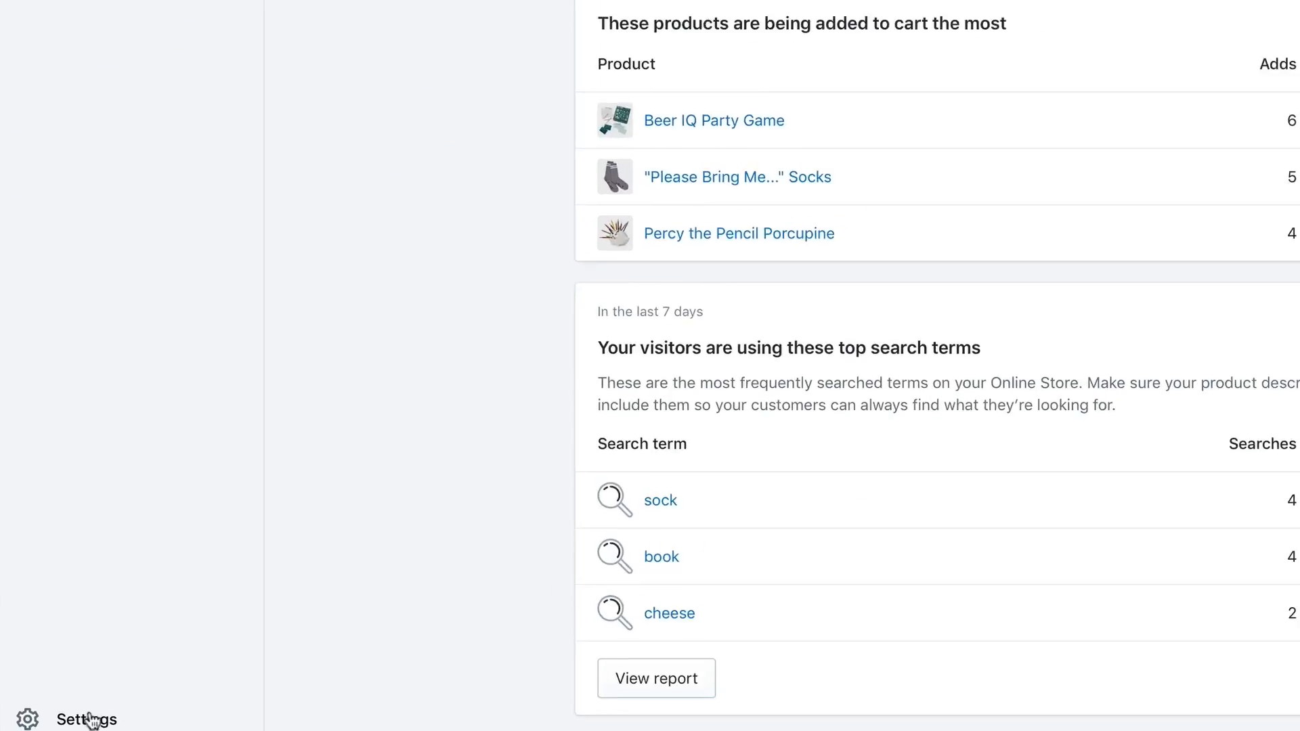
Open the store's Payments settings to review the Bogus Gateway provider.
{"action": "left_click", "coordinate": [102, 689]}
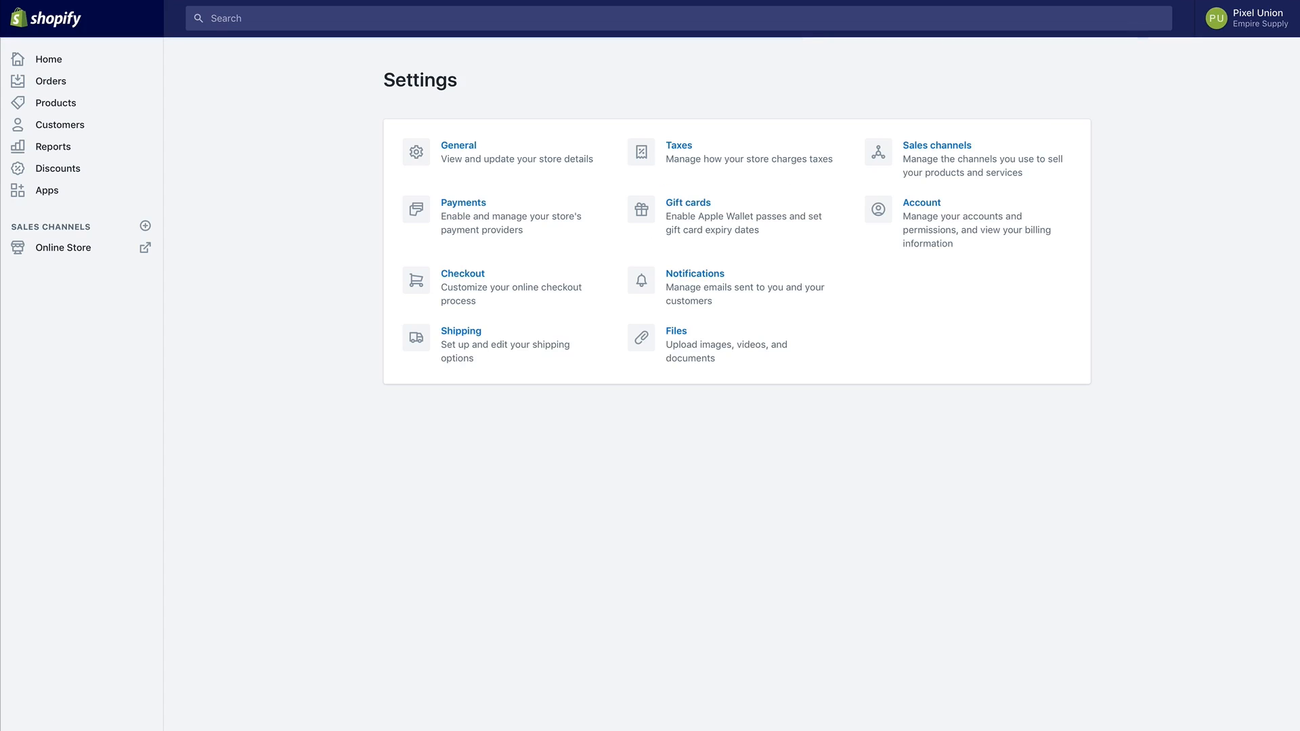
{"action": "left_click", "coordinate": [474, 223]}
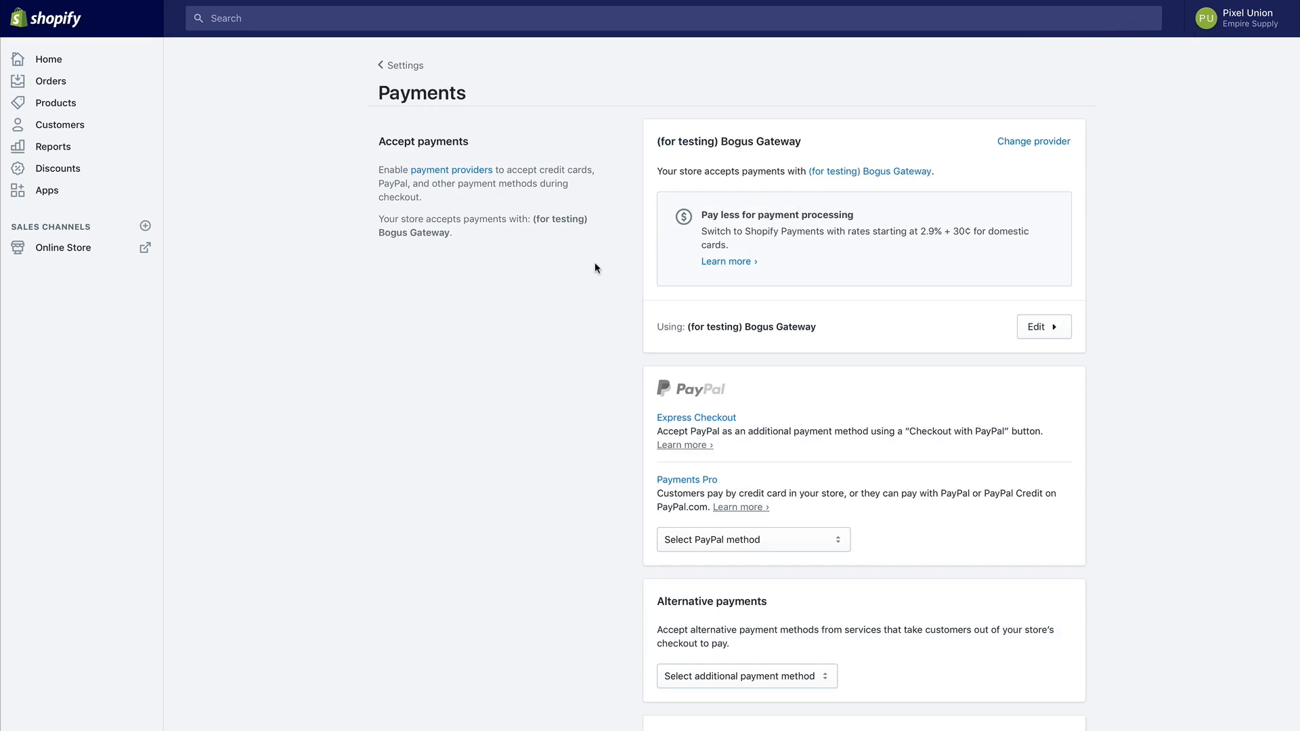
{"action": "scroll", "coordinate": [594, 262], "scroll_direction": "down", "scroll_amount": 5}
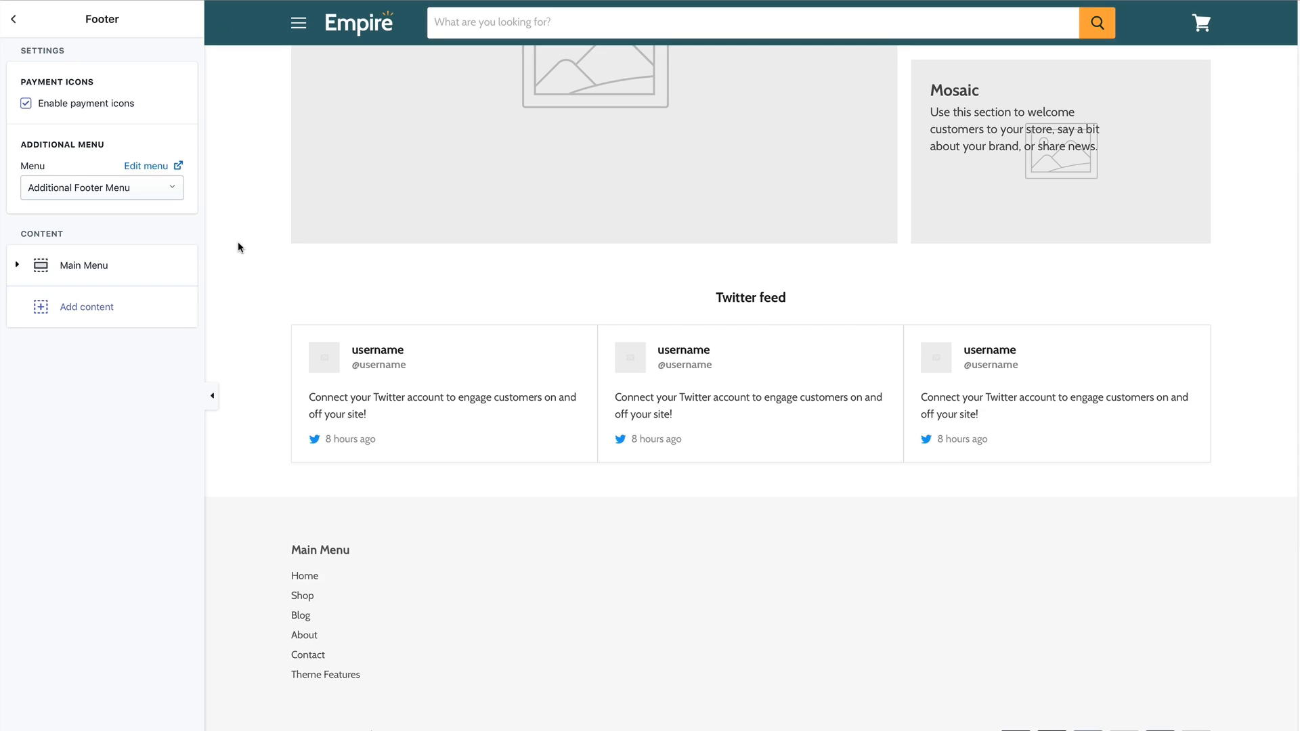
Keep Additional Footer Menu as the footer menu and add a Newsletter block to the footer.
{"action": "left_click", "coordinate": [110, 190]}
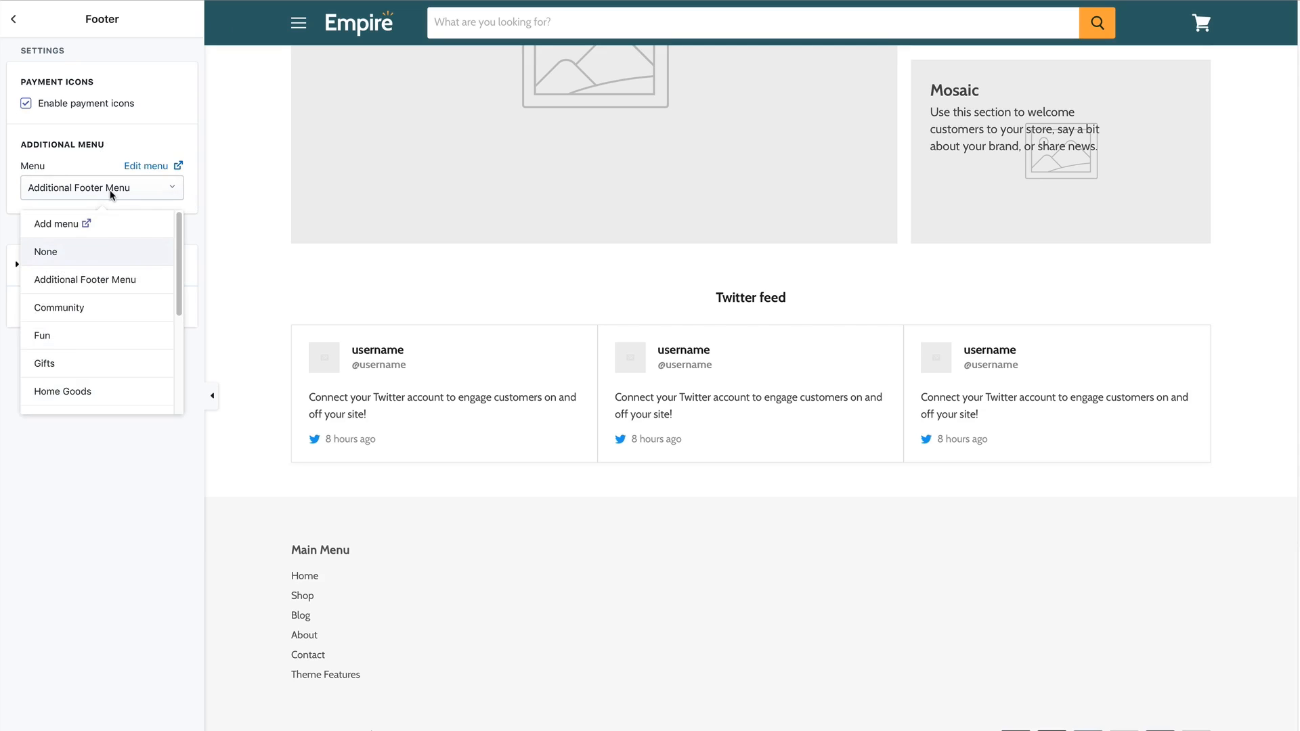
{"action": "left_click", "coordinate": [92, 288]}
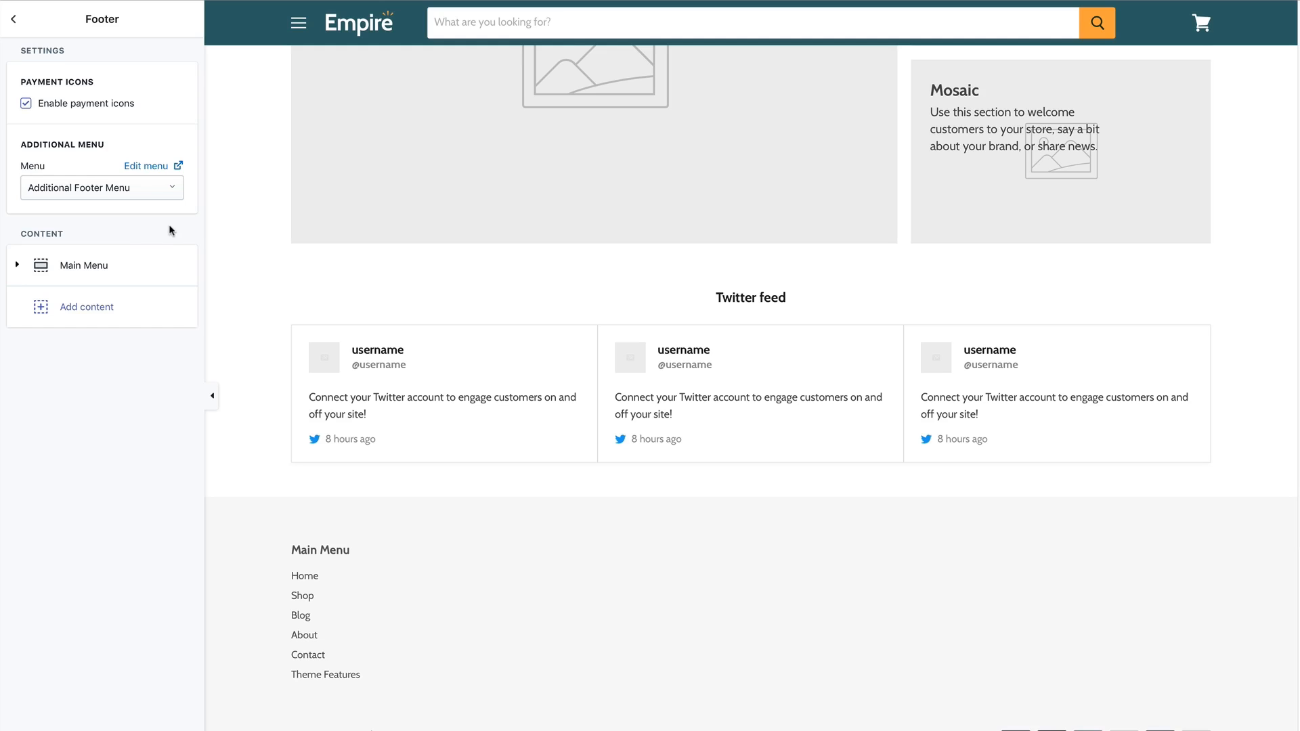
{"action": "left_click", "coordinate": [105, 308]}
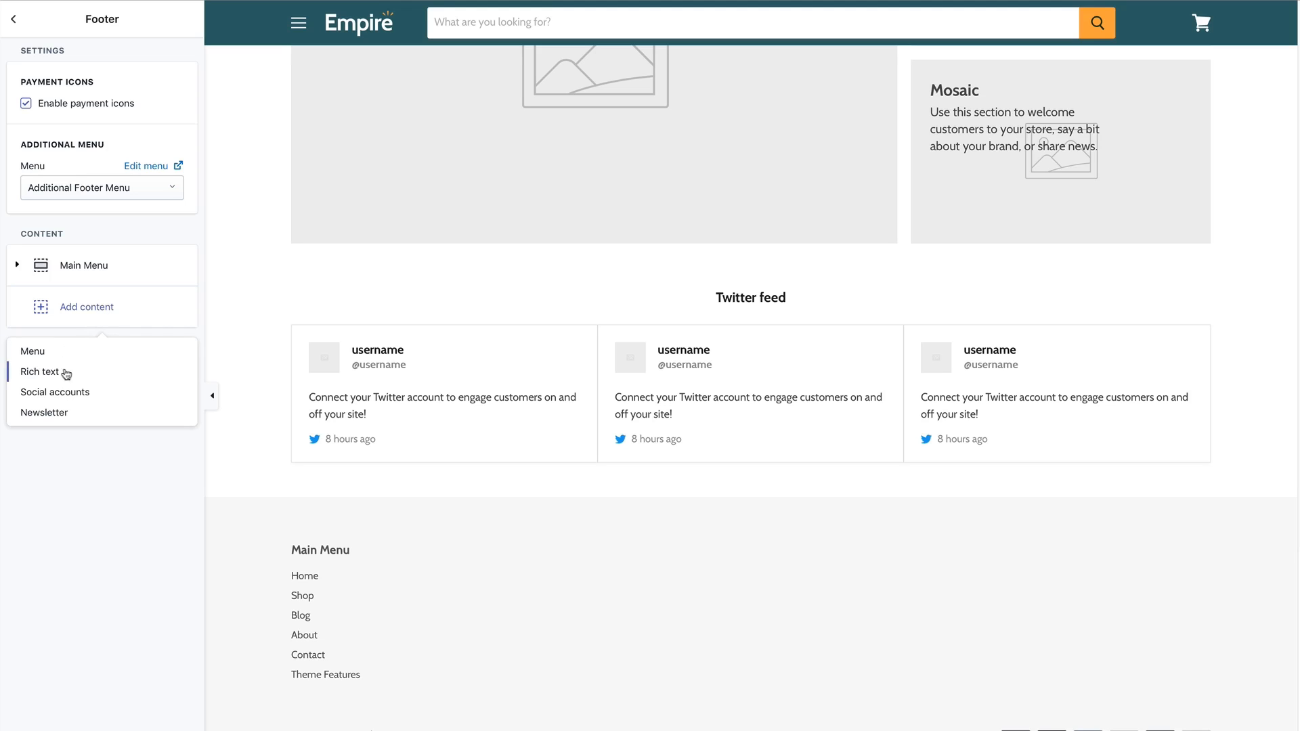
{"action": "left_click", "coordinate": [57, 415]}
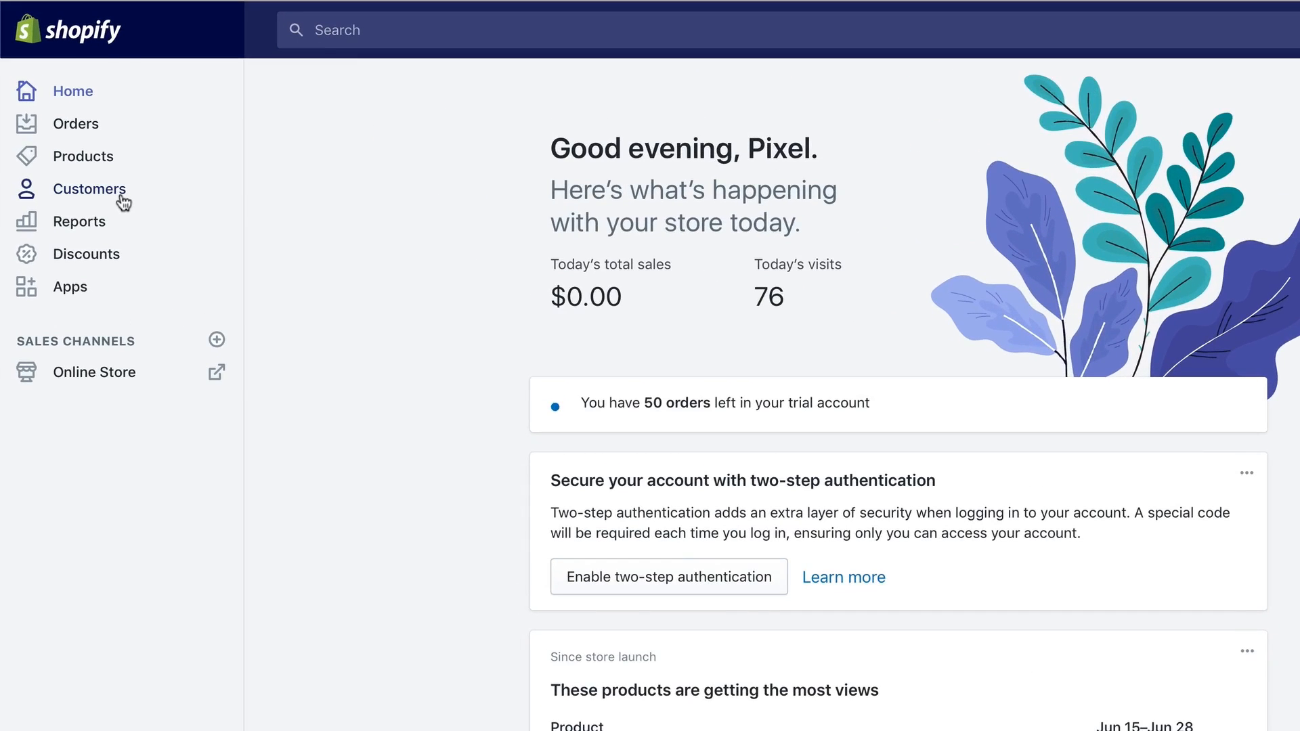
Filter the Customers list by the tag 'newsletter'.
{"action": "left_click", "coordinate": [122, 197]}
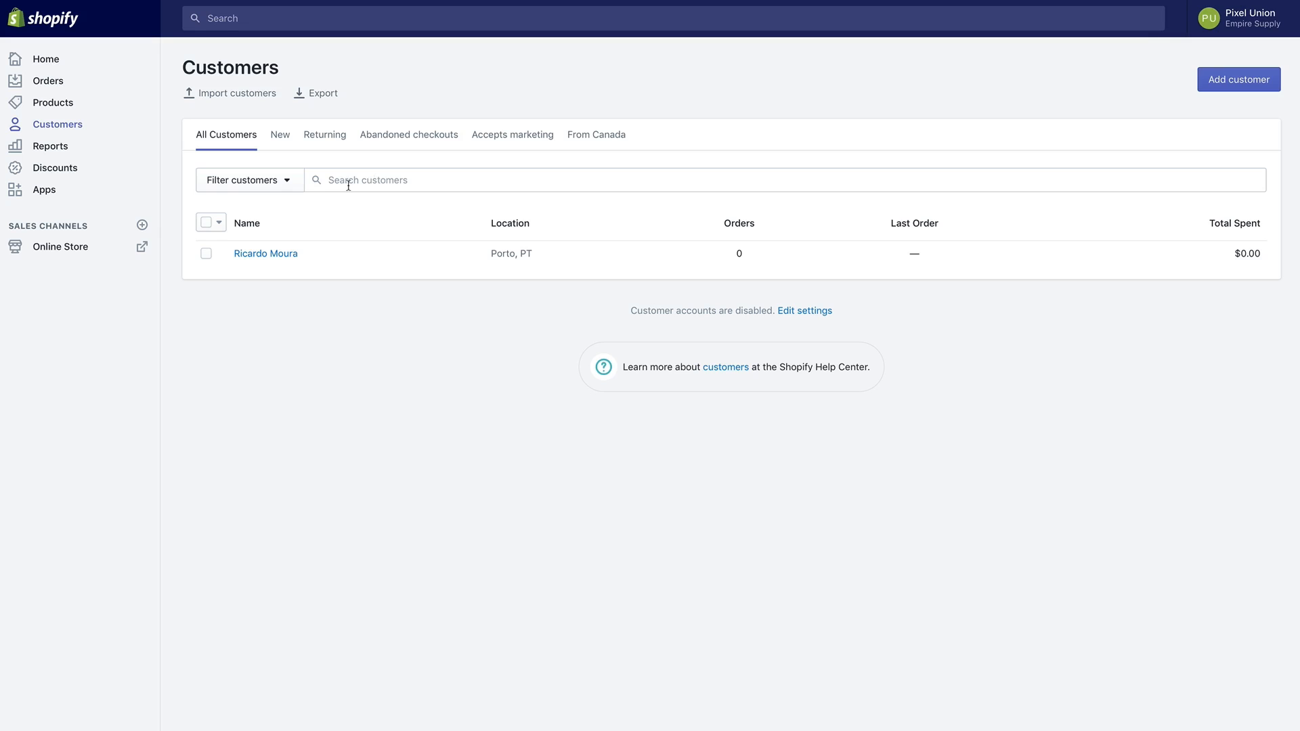
{"action": "left_click", "coordinate": [298, 188]}
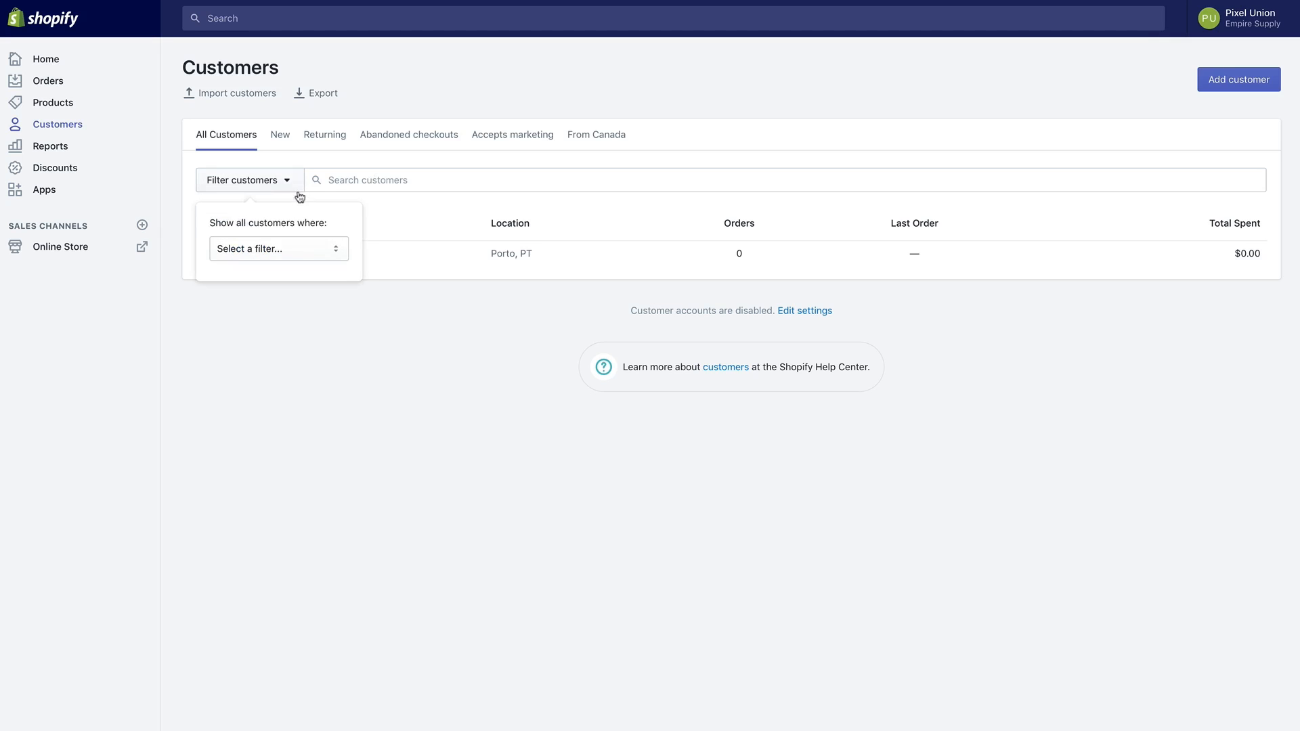
{"action": "left_click", "coordinate": [290, 244]}
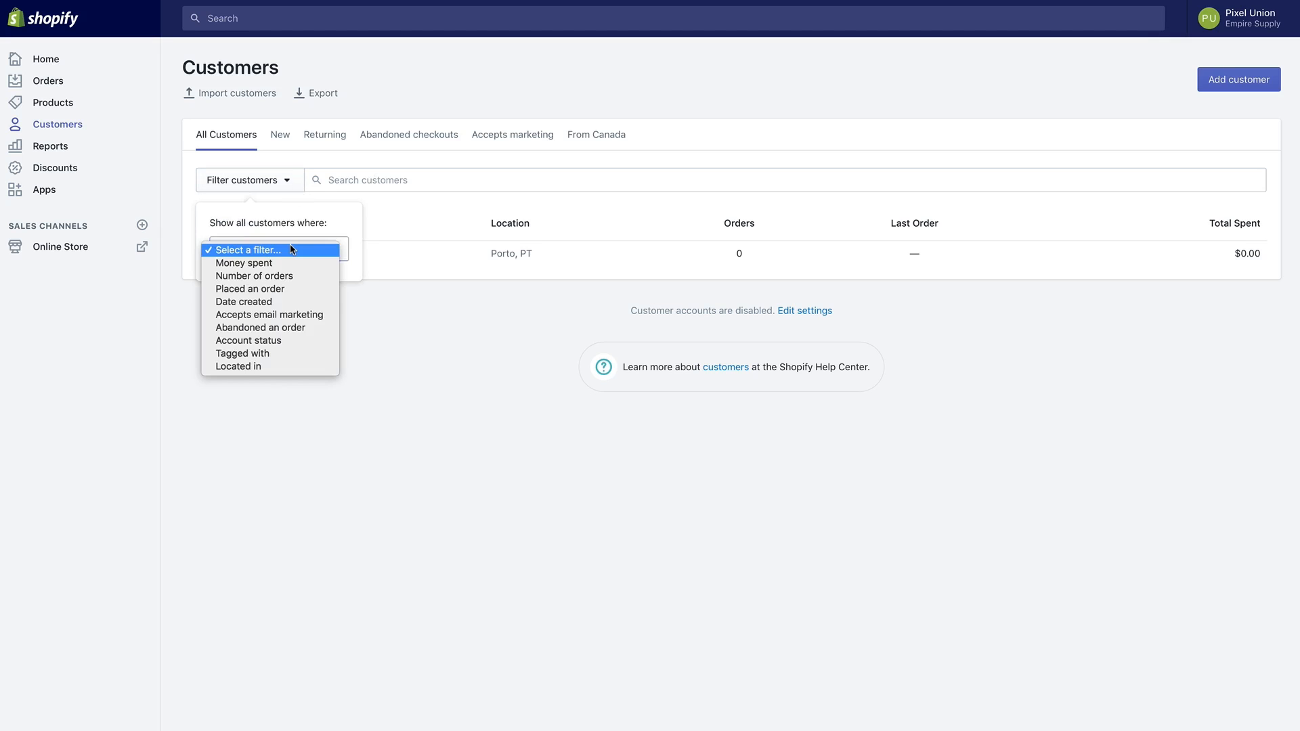
{"action": "left_click", "coordinate": [291, 353]}
{"action": "type", "text": "newsletter"}
{"action": "left_click", "coordinate": [254, 313]}
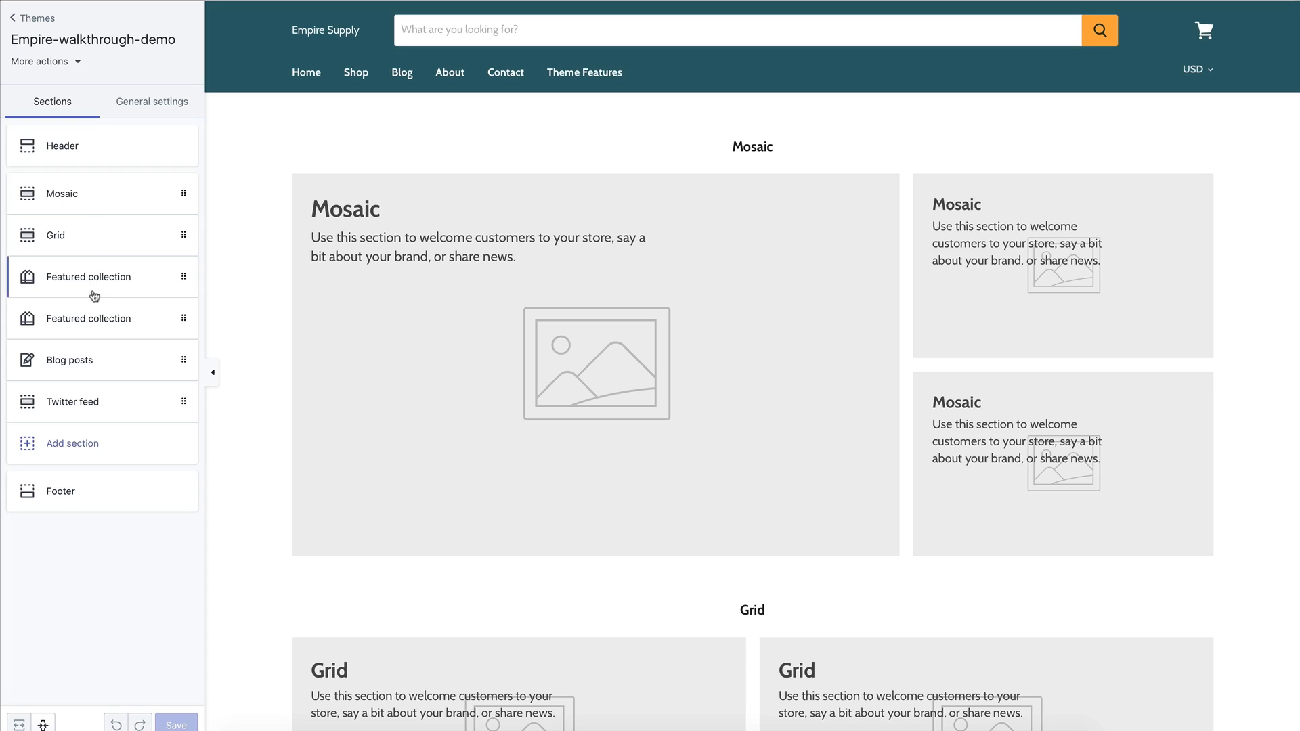
Move Mosaic below Grid and add a Blog posts section headed 'From the blog'.
{"action": "left_click_drag", "start_coordinate": [180, 212], "coordinate": [181, 237]}
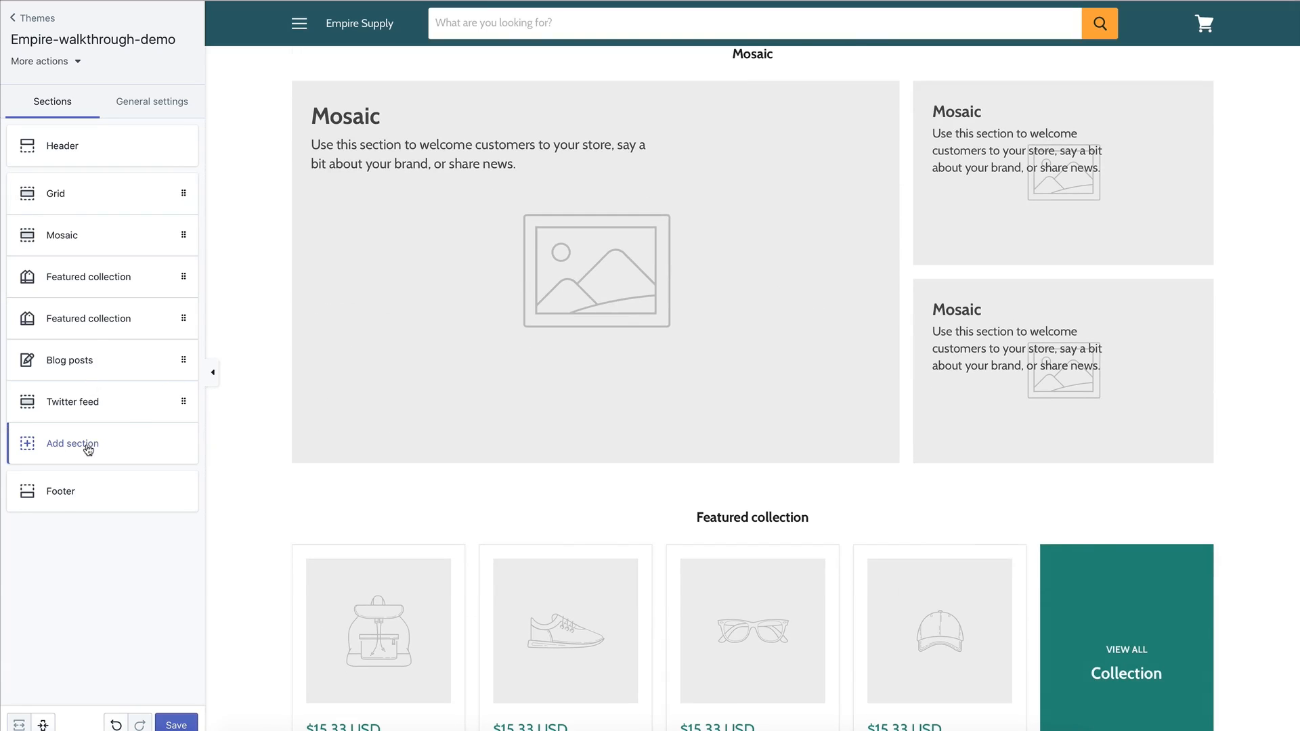
{"action": "left_click", "coordinate": [89, 444]}
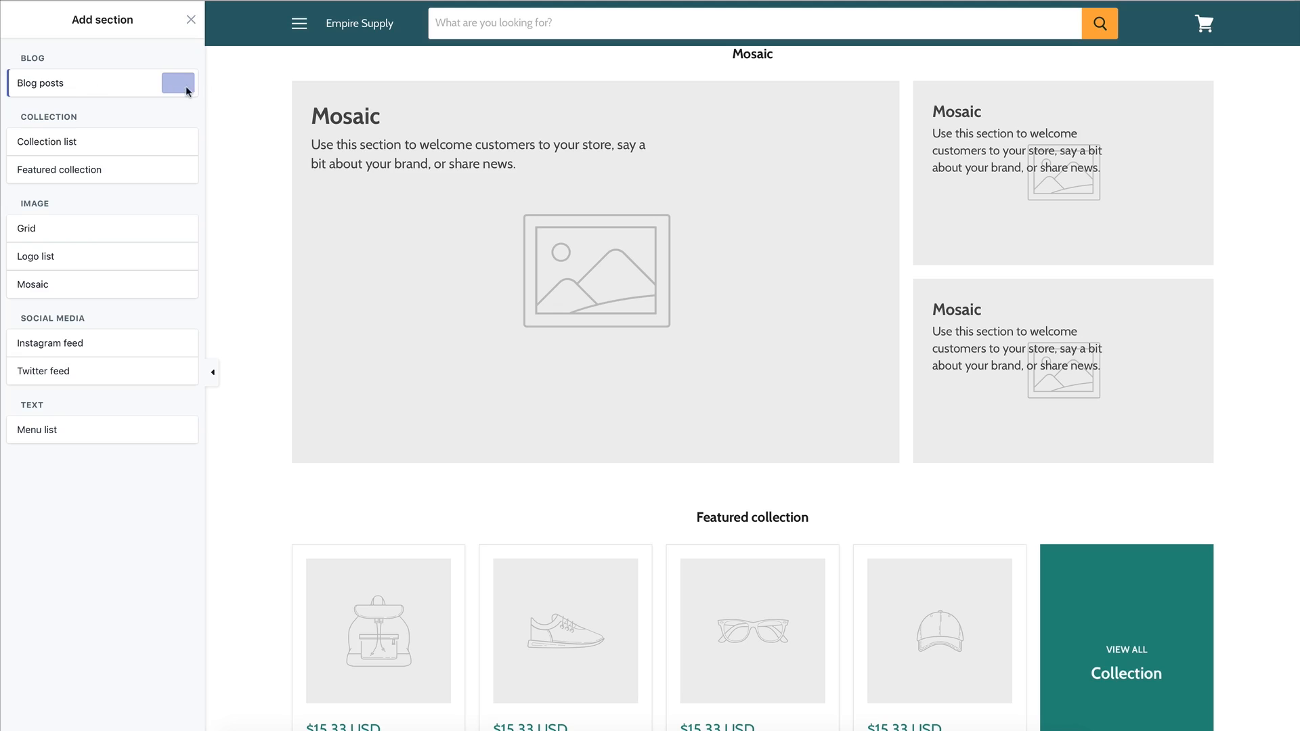
{"action": "left_click", "coordinate": [184, 88]}
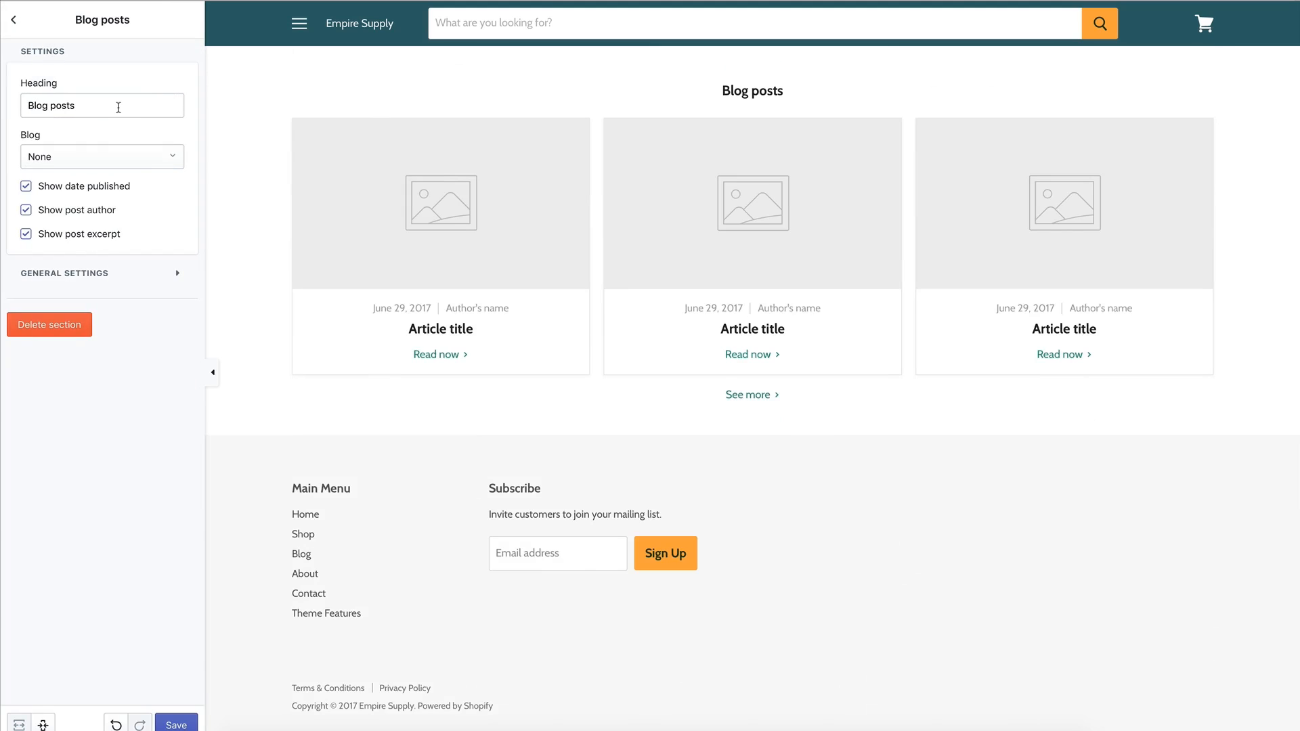
{"action": "left_click_drag", "start_coordinate": [118, 107], "coordinate": [16, 106]}
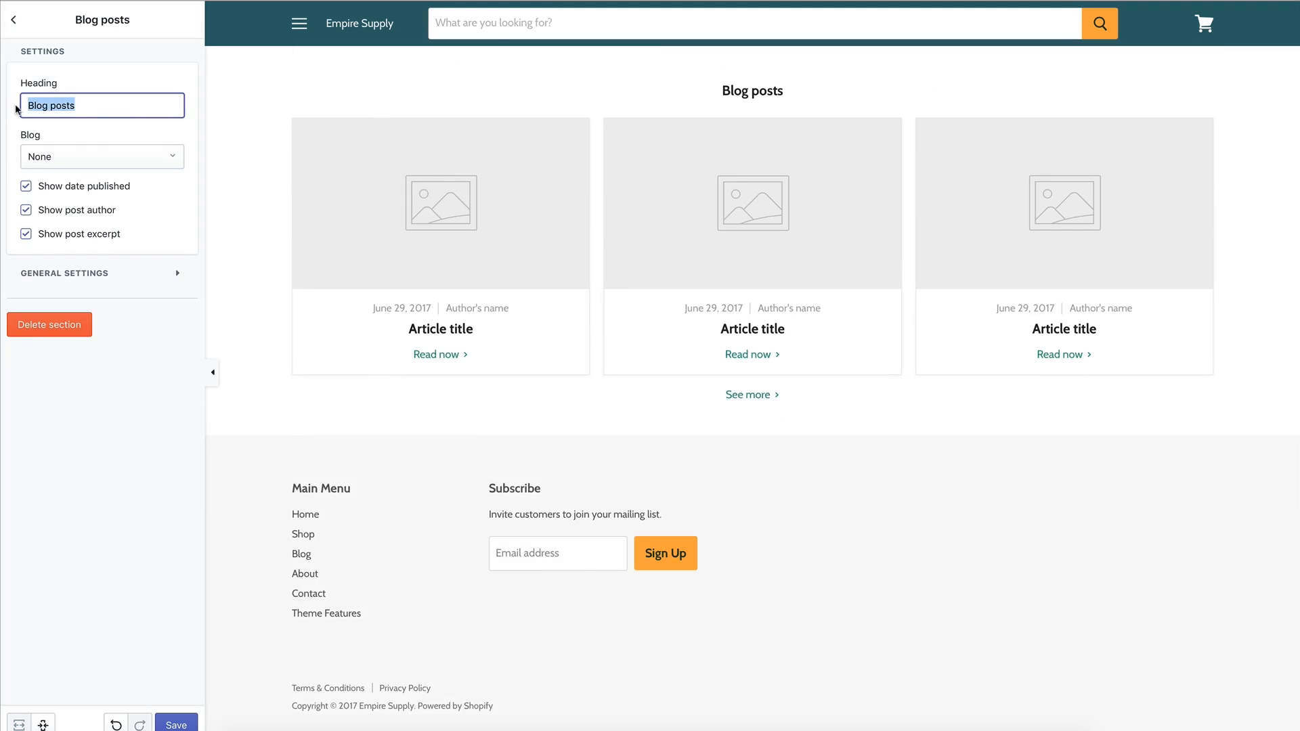
{"action": "type", "text": "From the blog"}
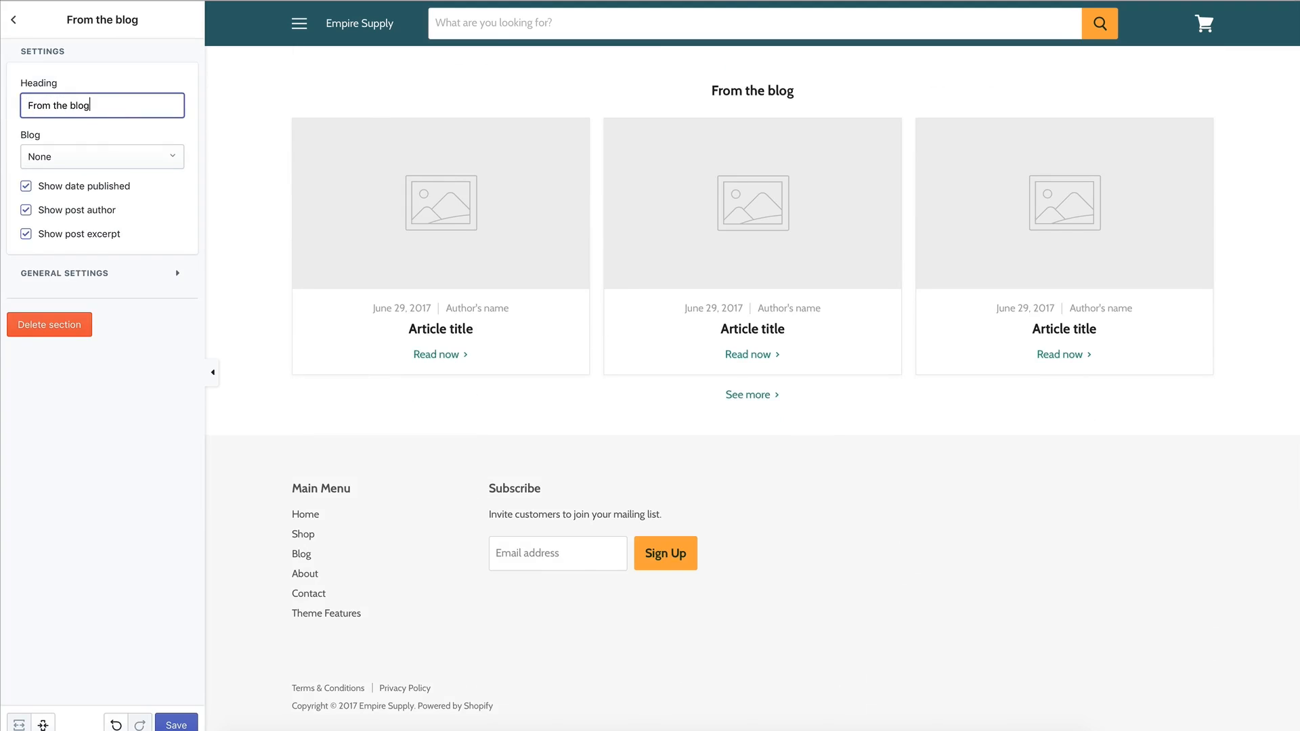
{"action": "left_click", "coordinate": [114, 134]}
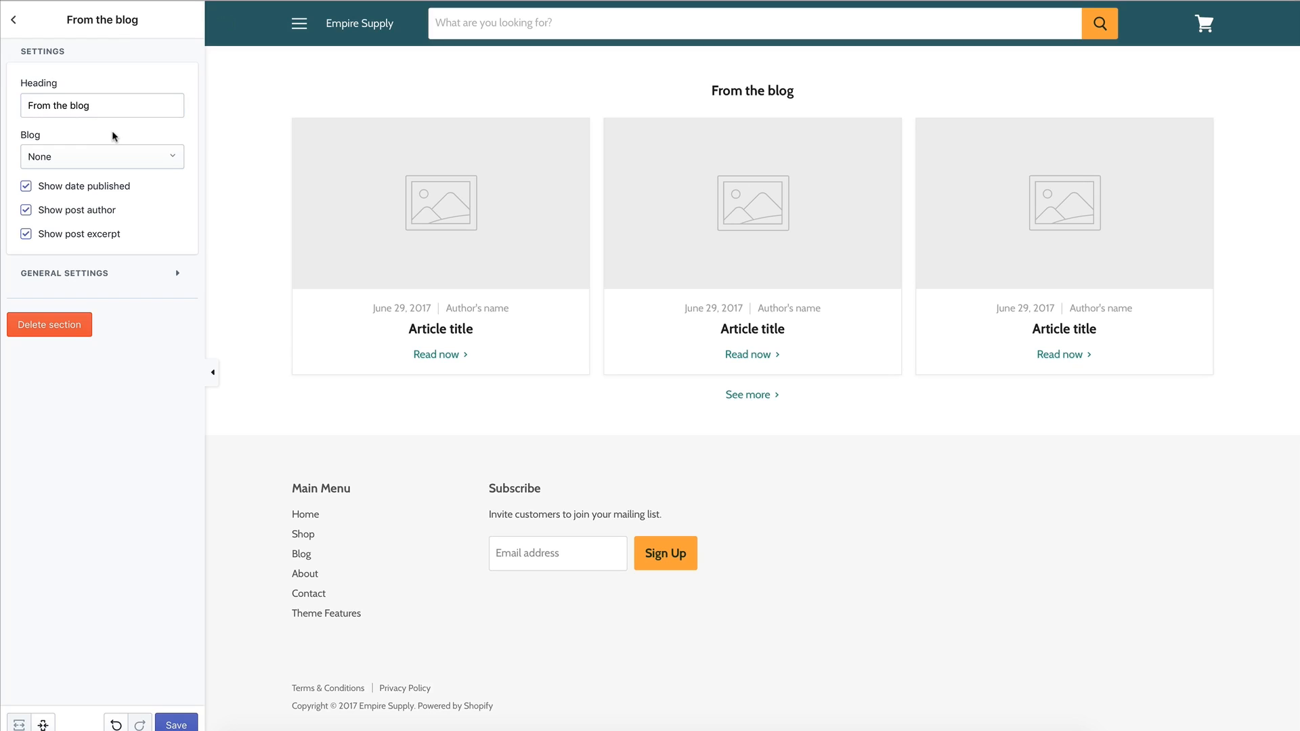
Feature posts from the store's Blog and hide their publish dates and authors.
{"action": "left_click", "coordinate": [107, 152]}
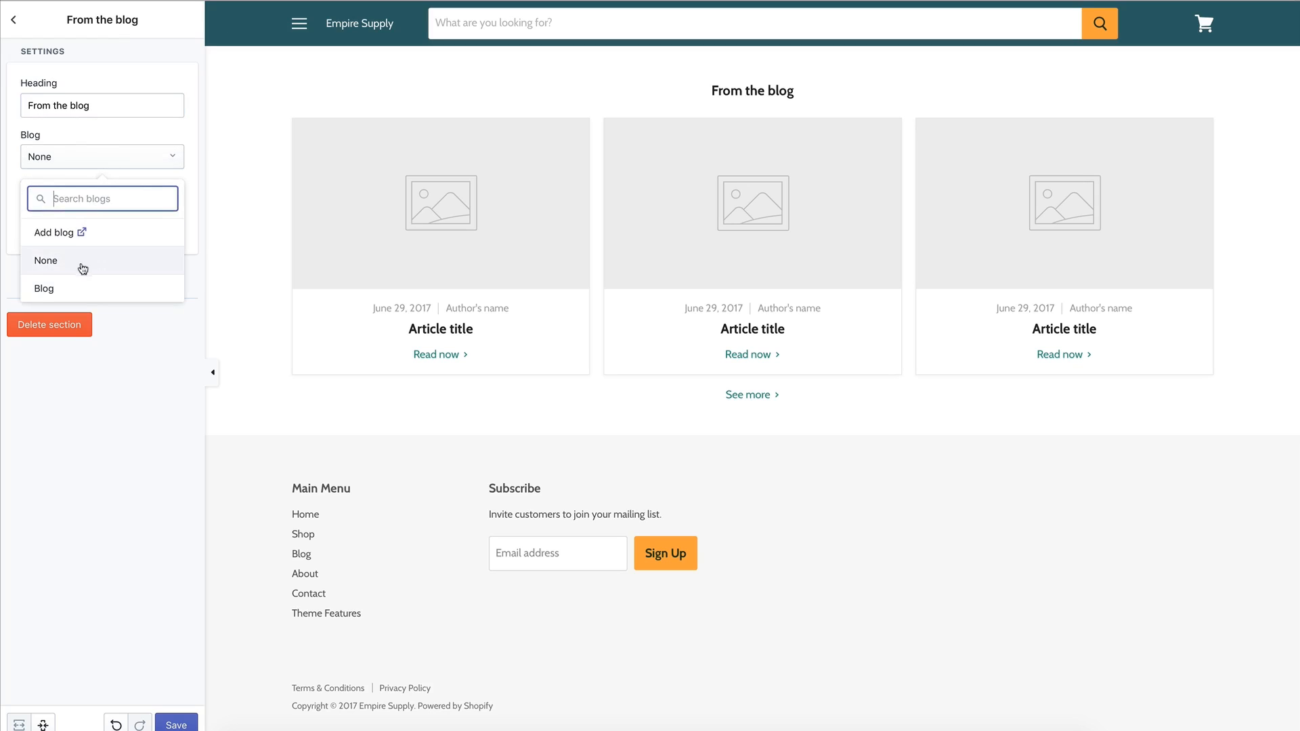
{"action": "left_click", "coordinate": [77, 290]}
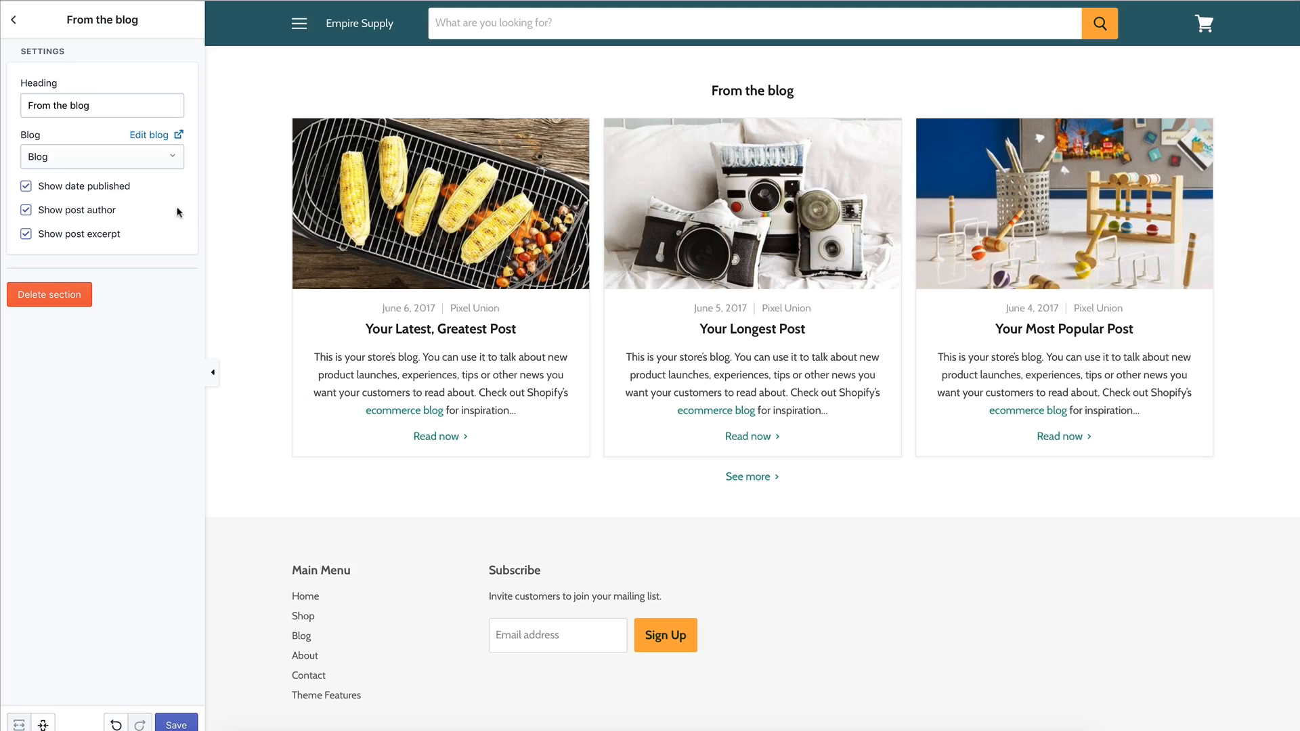
{"action": "left_click", "coordinate": [102, 189]}
{"action": "left_click", "coordinate": [78, 212]}
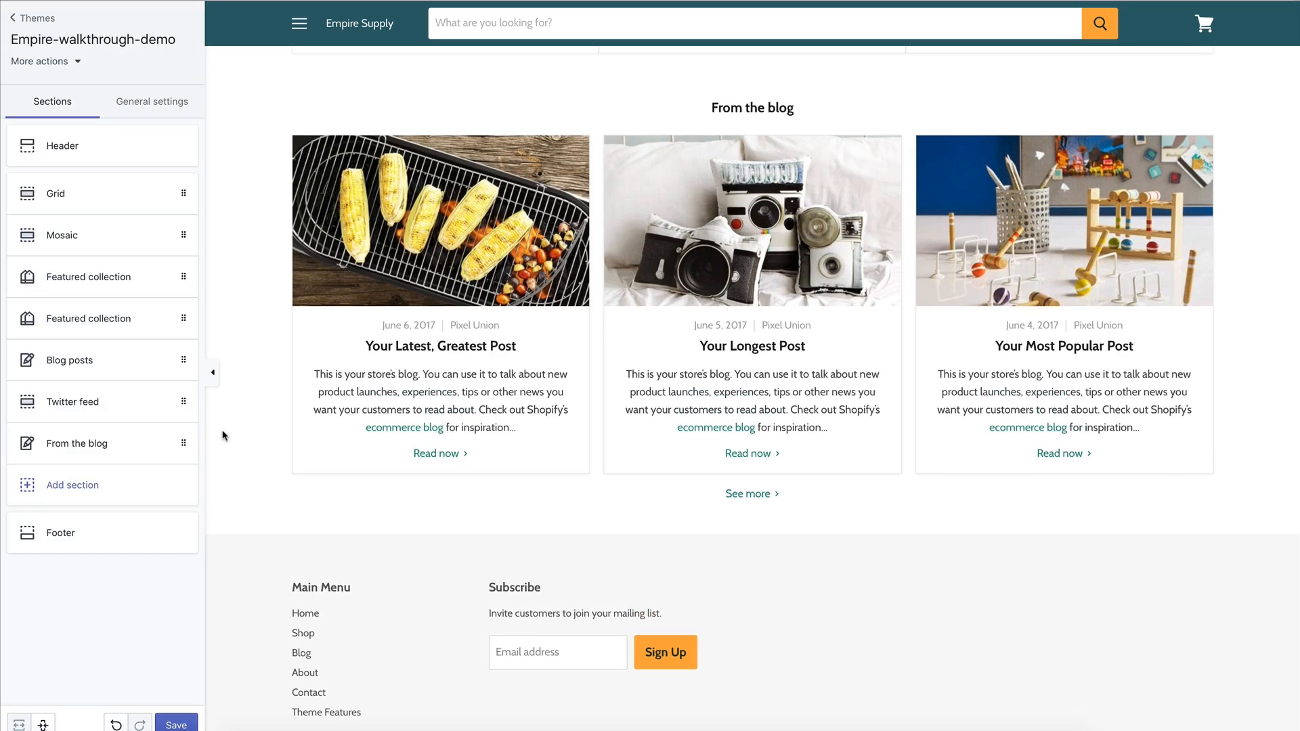
{"action": "left_click", "coordinate": [154, 485]}
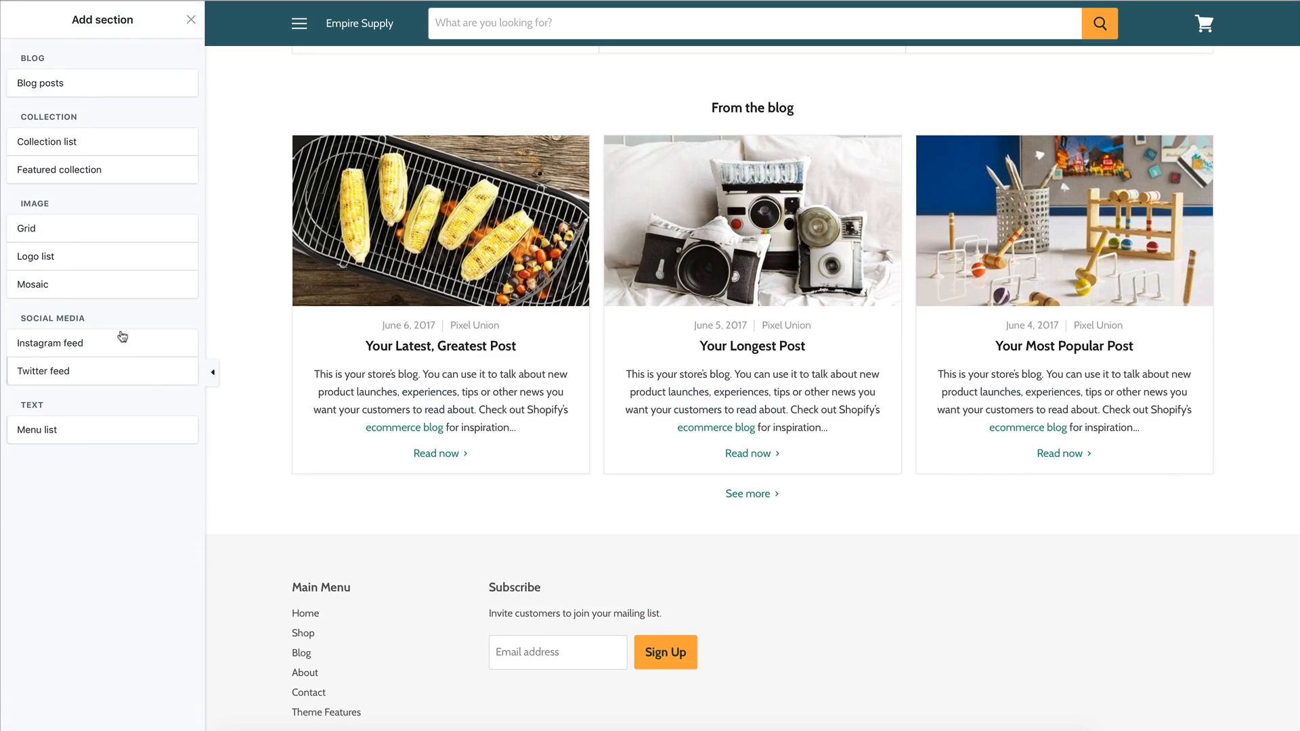
Add a Collection list section and set its first block to Anniversary.
{"action": "mouse_move", "coordinate": [69, 141]}
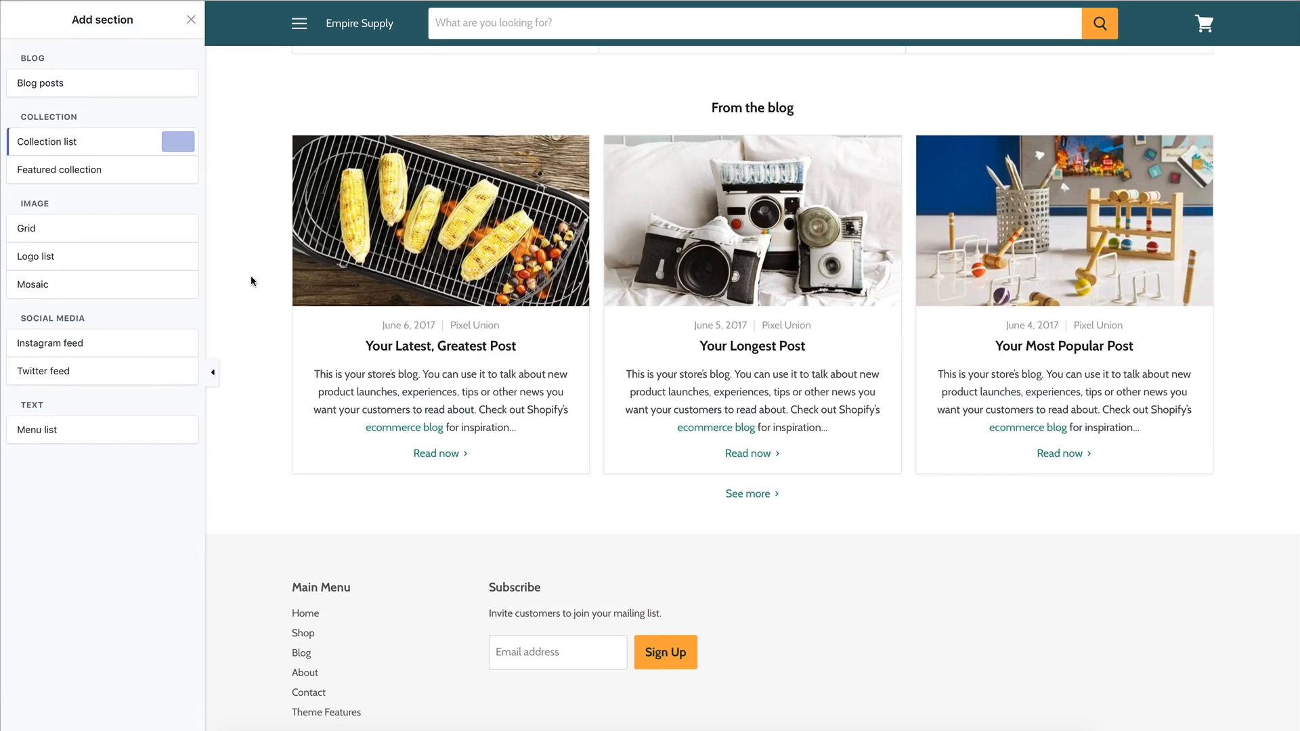
{"action": "left_click", "coordinate": [190, 145]}
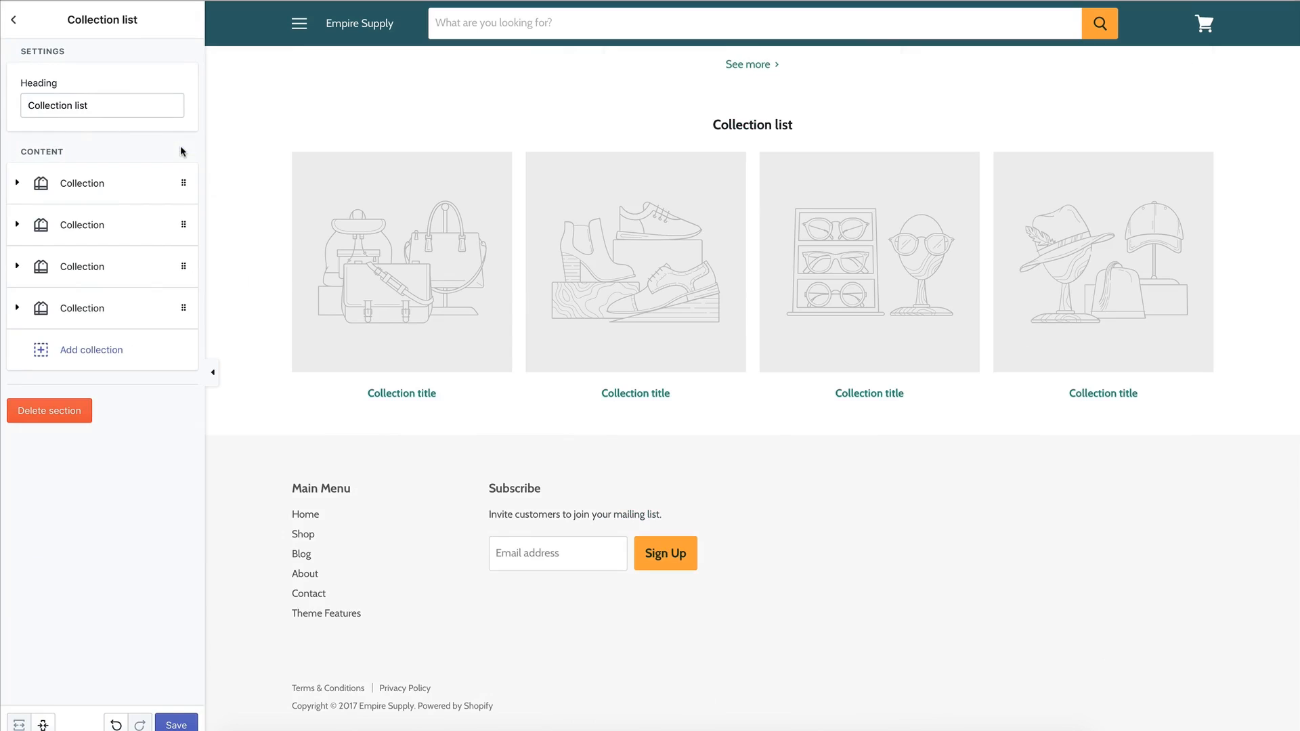
{"action": "mouse_move", "coordinate": [134, 106]}
{"action": "left_mouse_down"}
{"action": "mouse_move", "coordinate": [40, 102]}
{"action": "mouse_move", "coordinate": [125, 103]}
{"action": "left_mouse_up"}
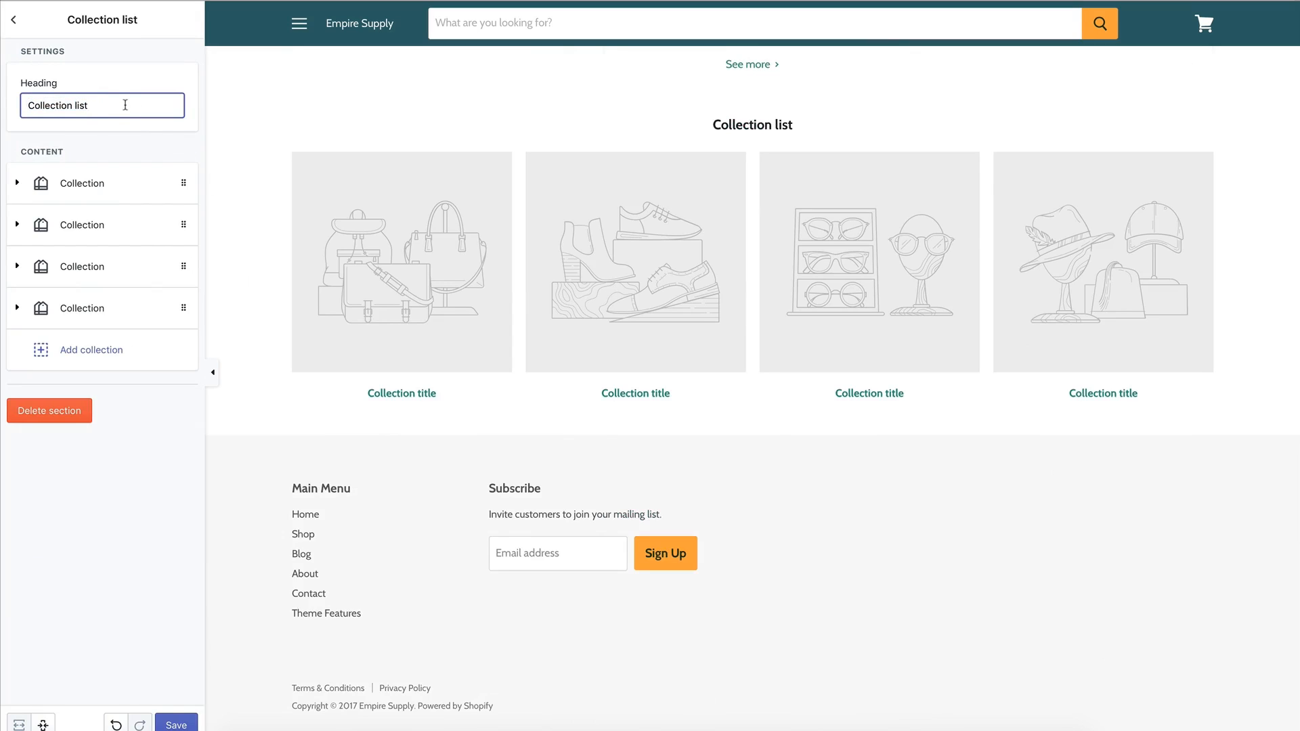
{"action": "left_click", "coordinate": [16, 183]}
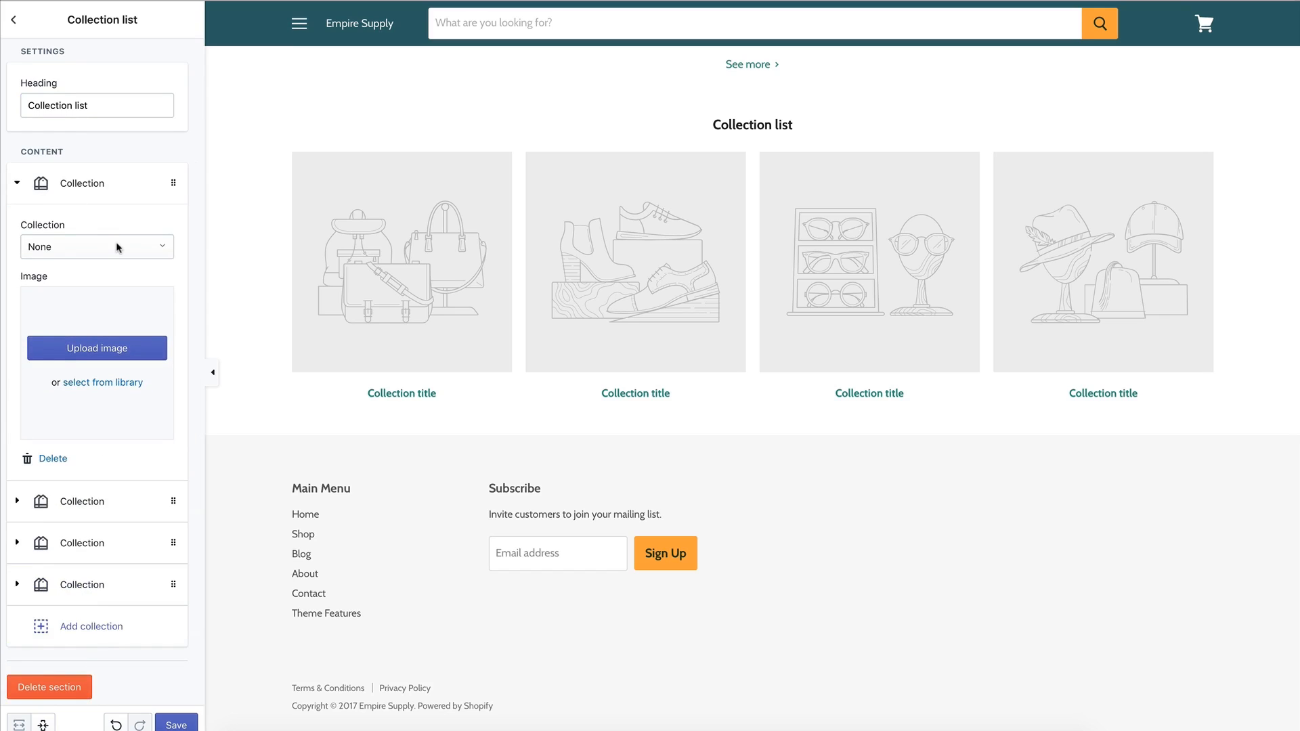
{"action": "left_click", "coordinate": [164, 251]}
{"action": "left_click", "coordinate": [99, 376]}
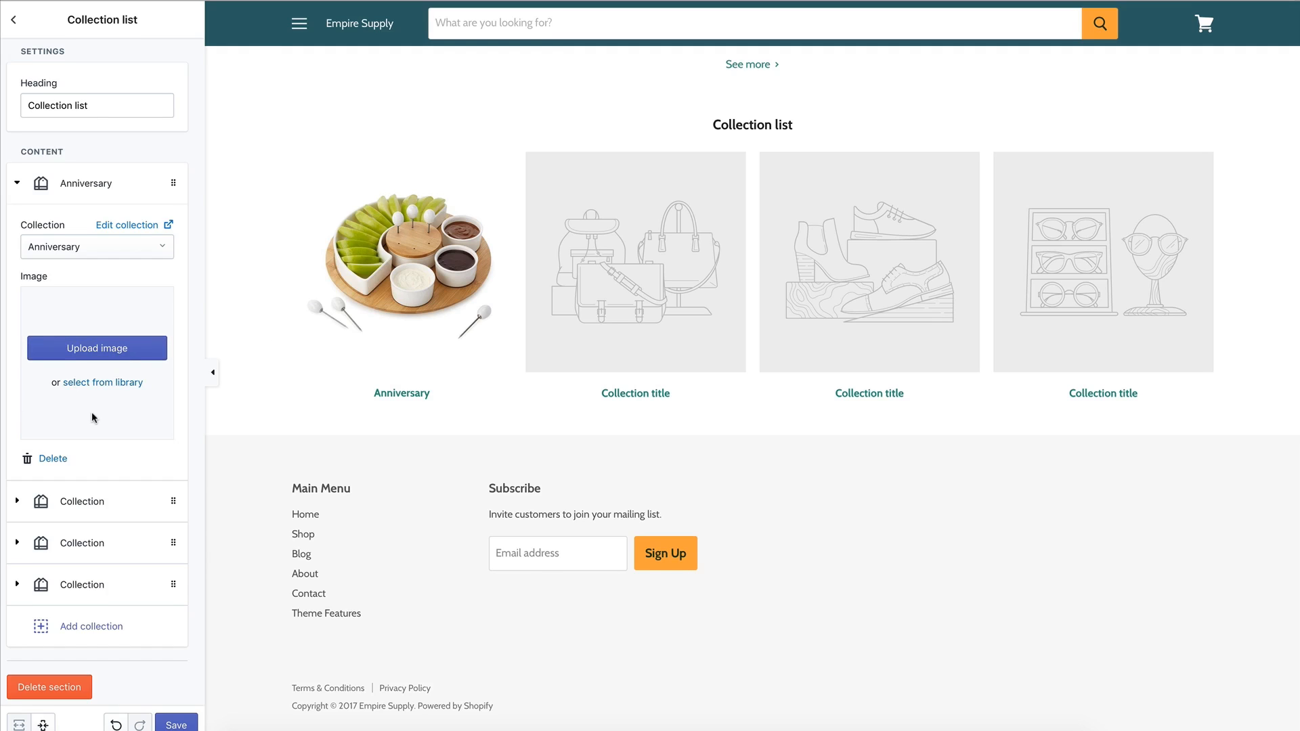
Set the second collection block to the Apparel collection.
{"action": "left_click", "coordinate": [60, 493]}
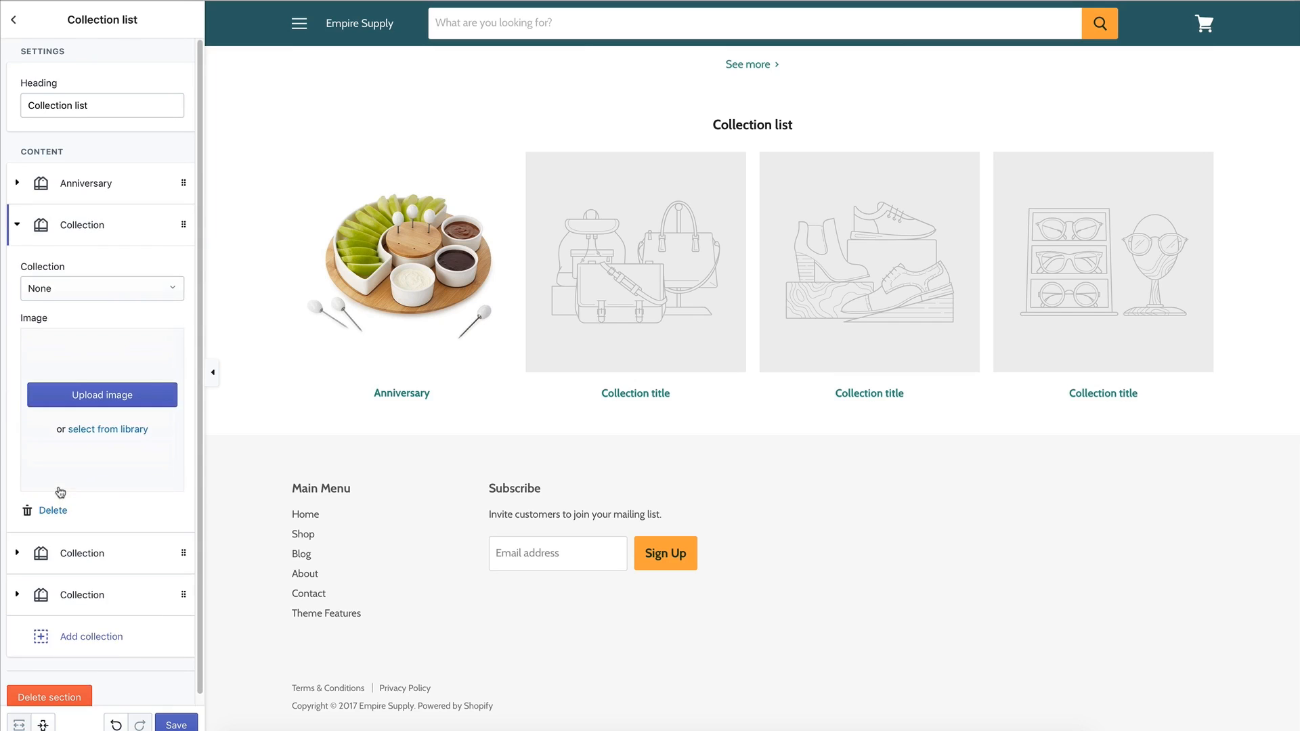
{"action": "left_click", "coordinate": [109, 282]}
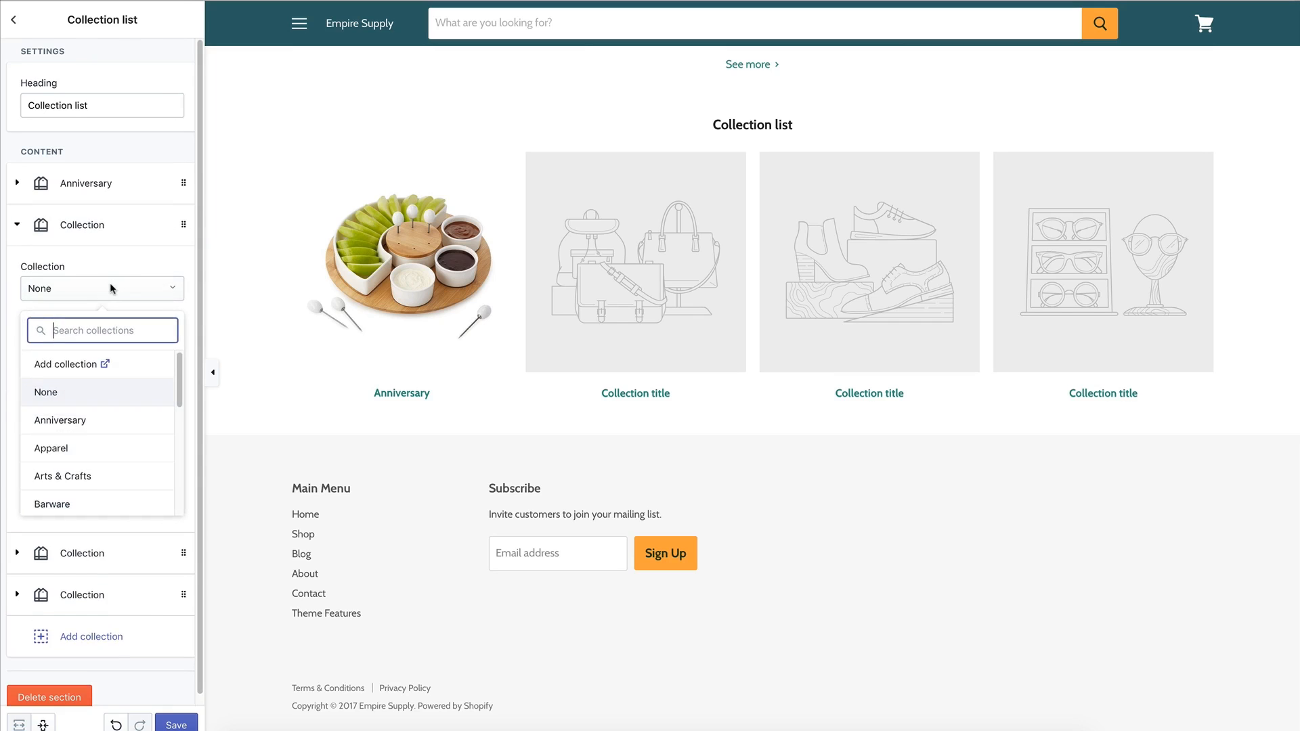
{"action": "left_click", "coordinate": [82, 447]}
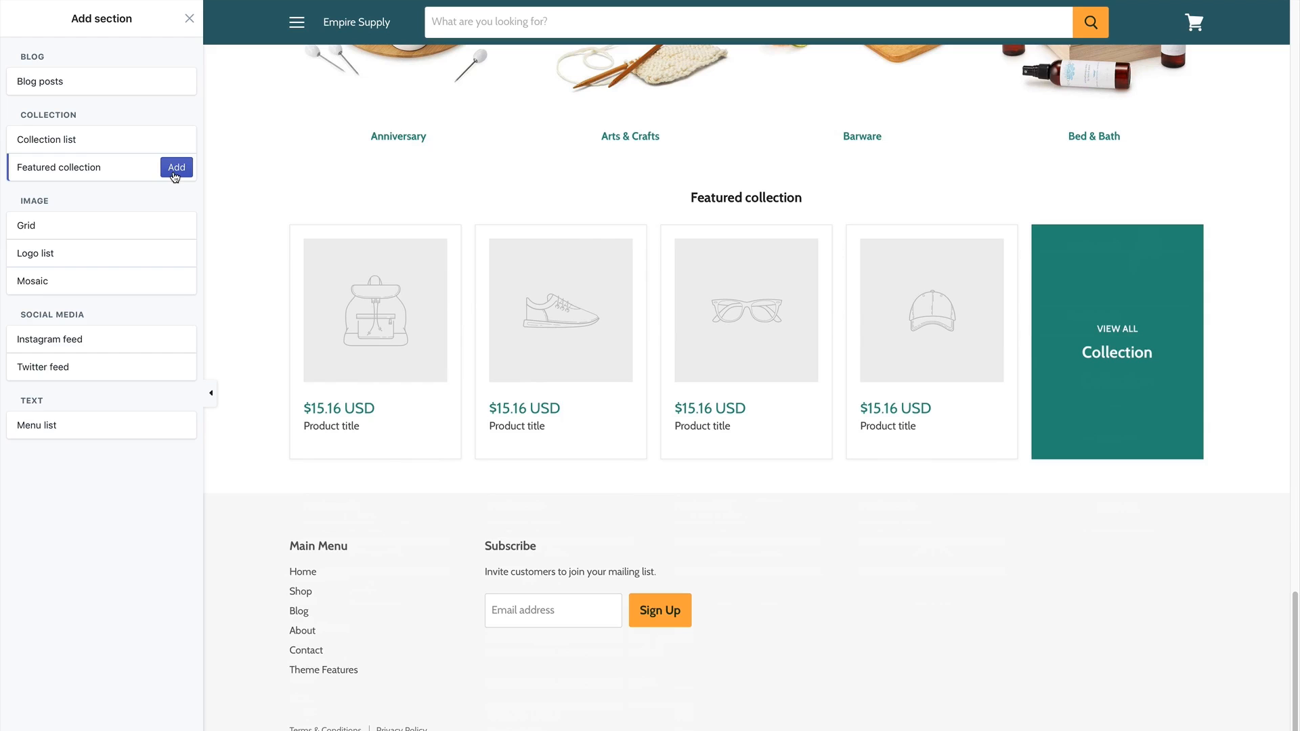
Add a Featured collection section showing the Anniversary collection.
{"action": "left_click", "coordinate": [174, 166]}
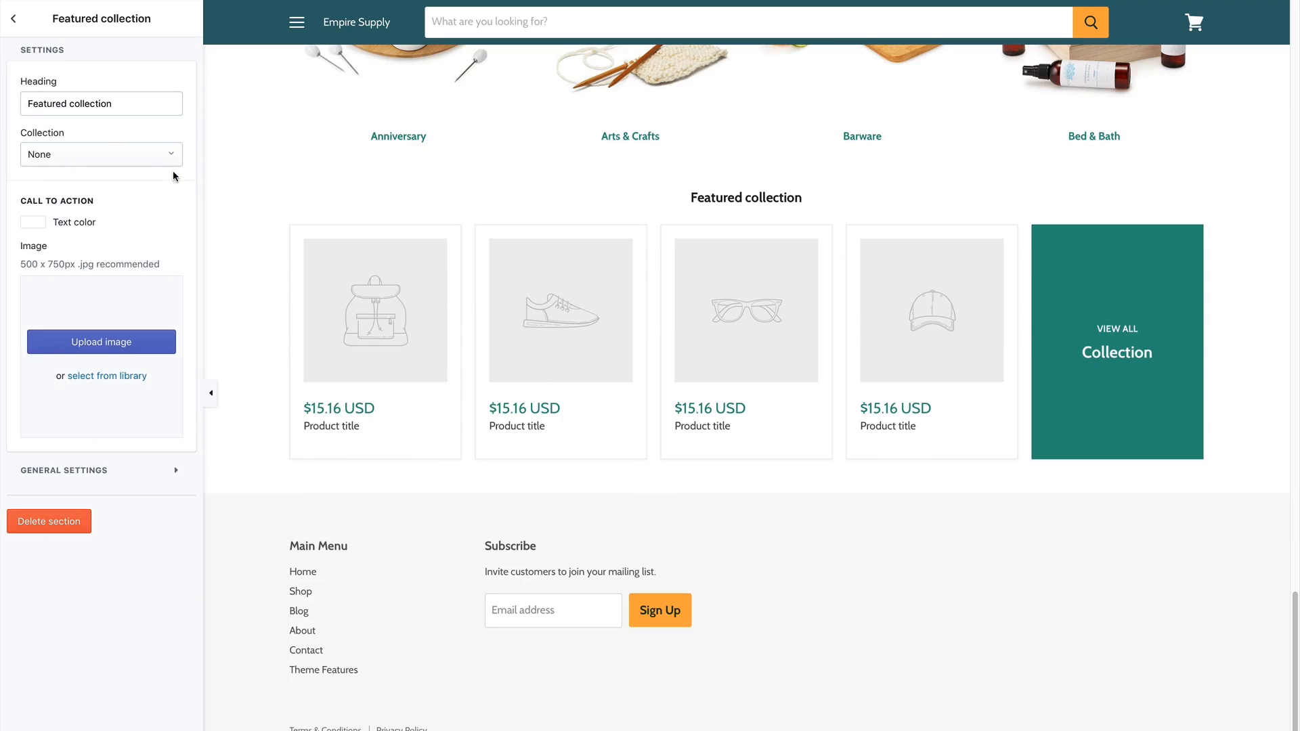
{"action": "mouse_move", "coordinate": [747, 313]}
{"action": "left_click", "coordinate": [53, 105]}
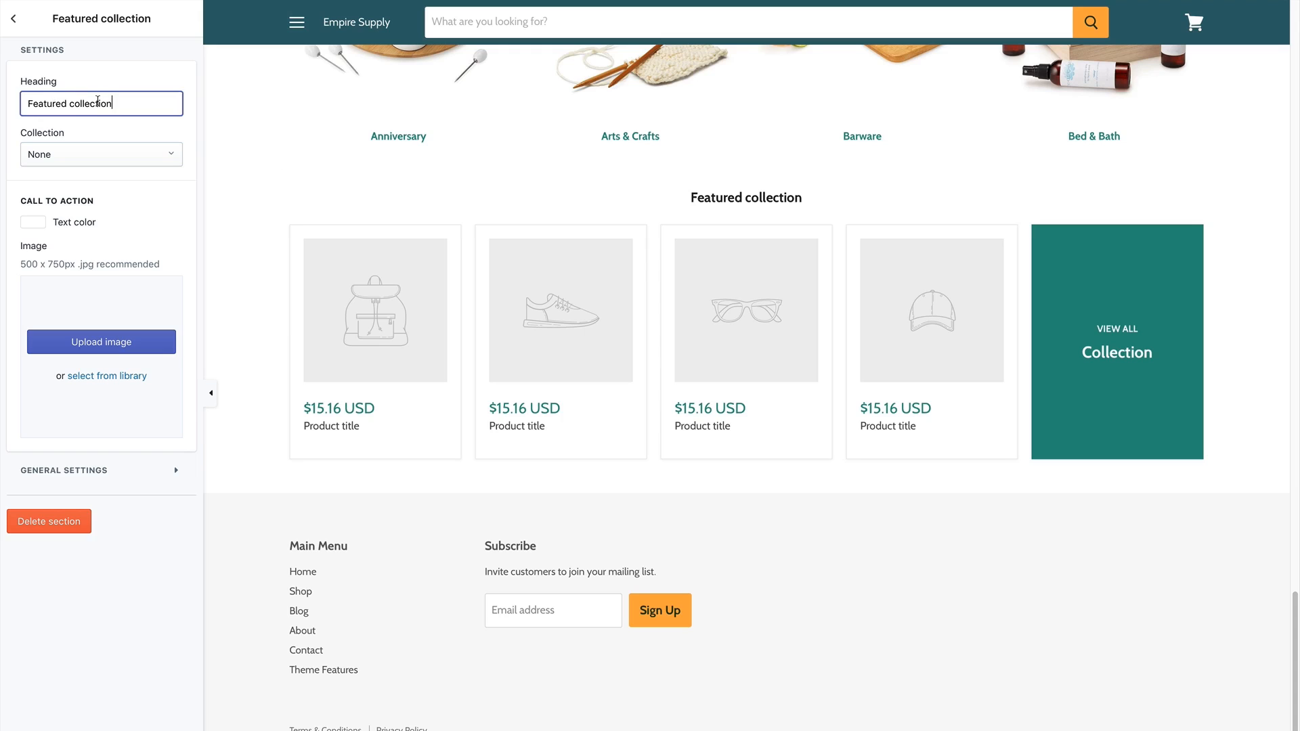
{"action": "left_click", "coordinate": [101, 155]}
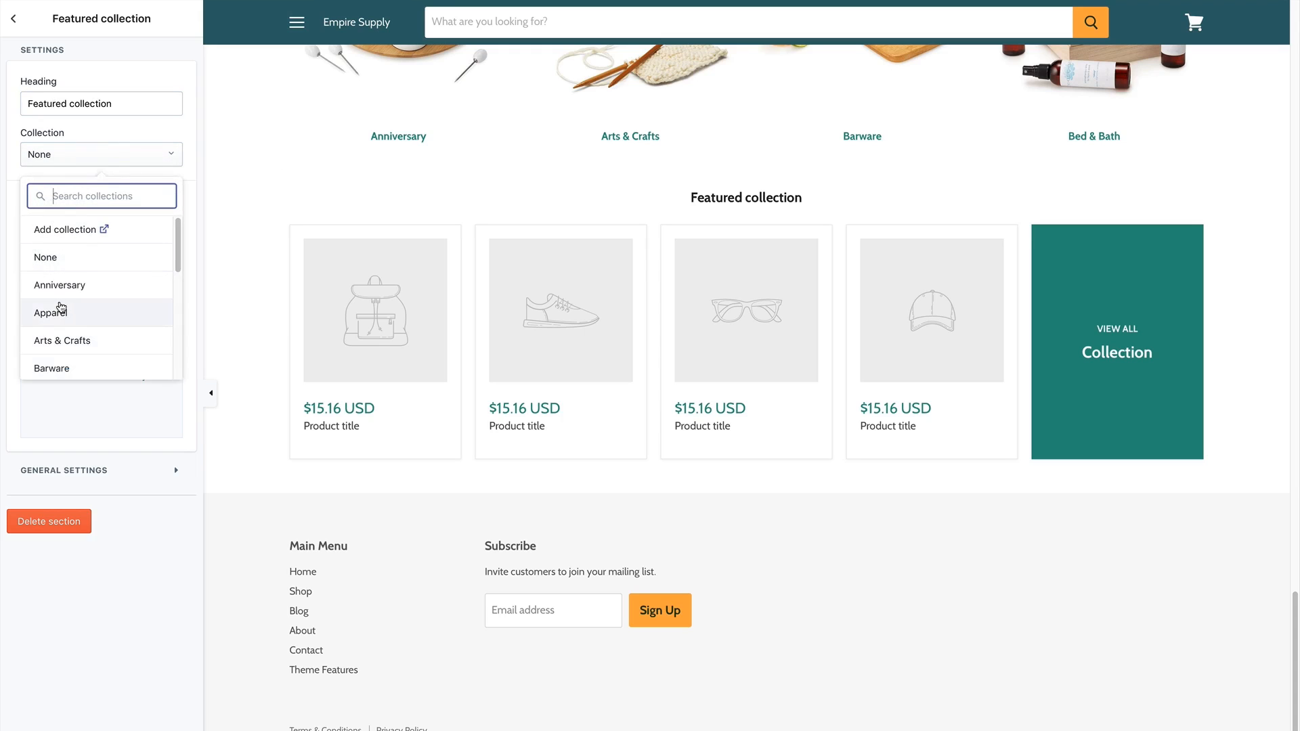
{"action": "left_click", "coordinate": [65, 291]}
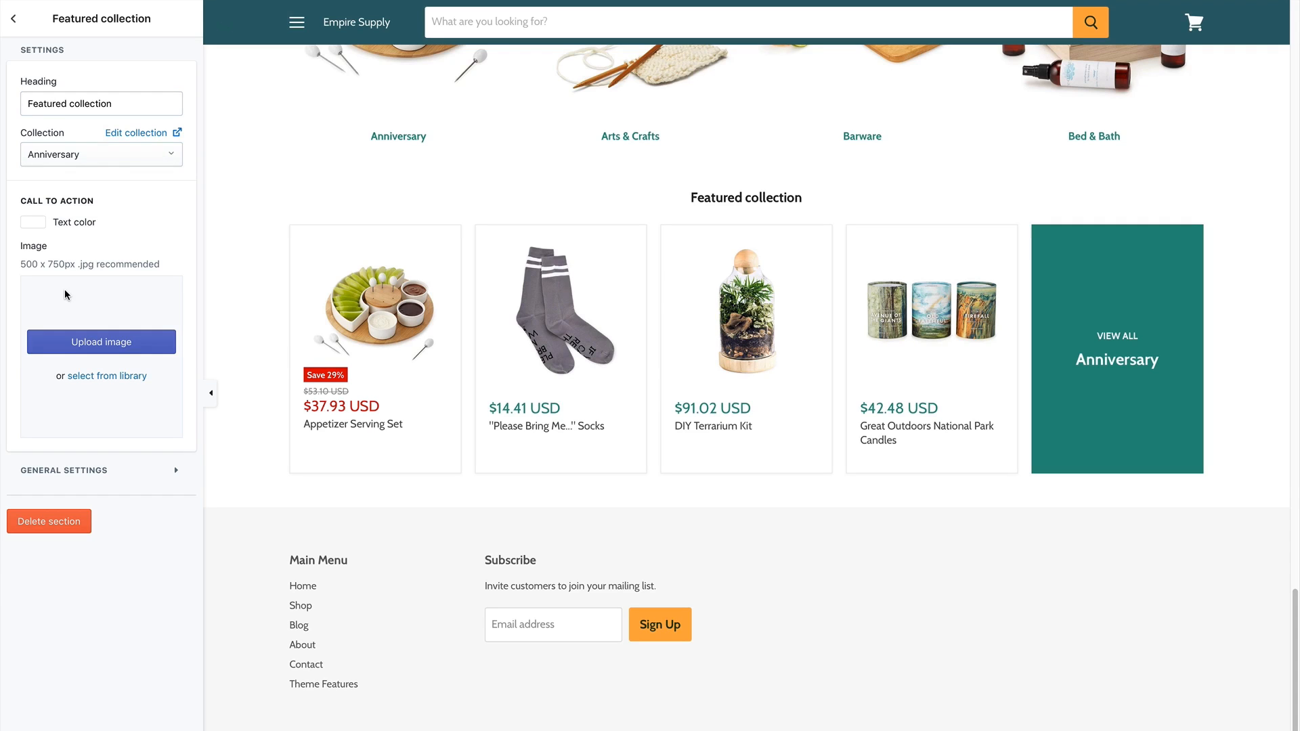
Set the call-to-action text colour to near-black #040404.
{"action": "left_click", "coordinate": [34, 224]}
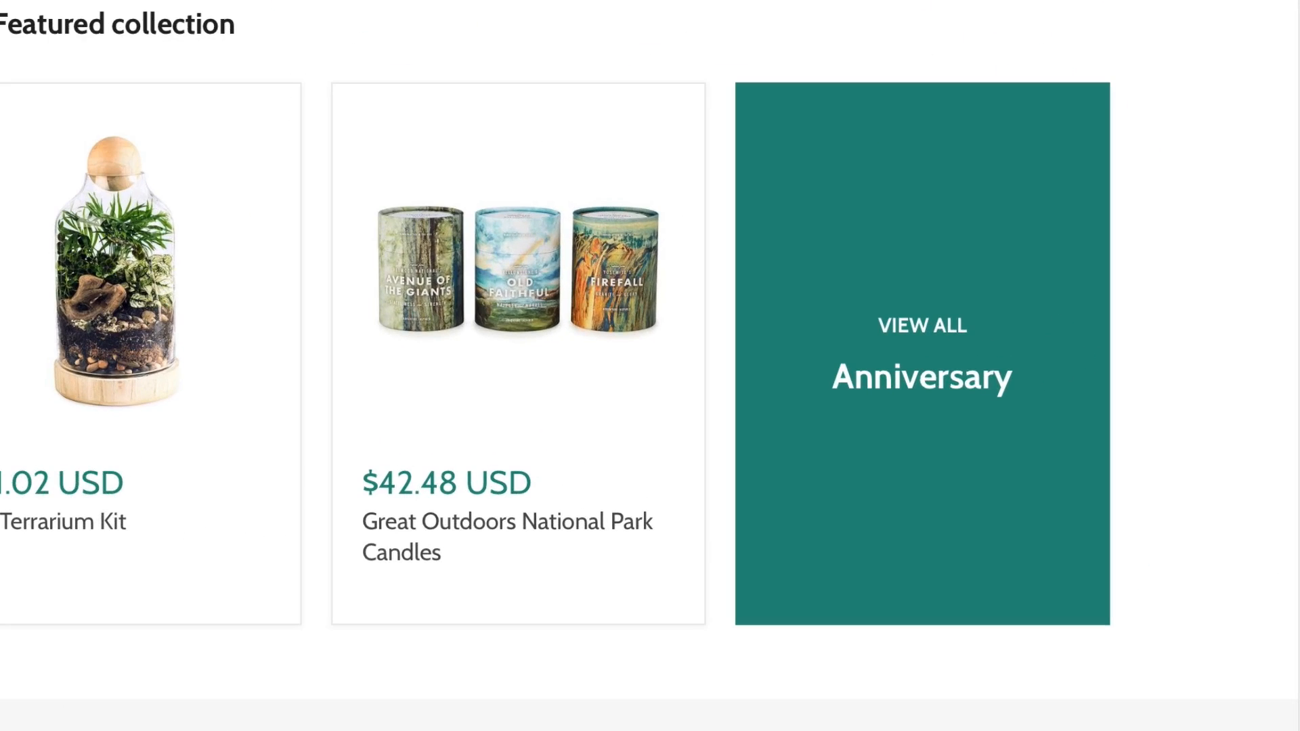
{"action": "left_click", "coordinate": [111, 417]}
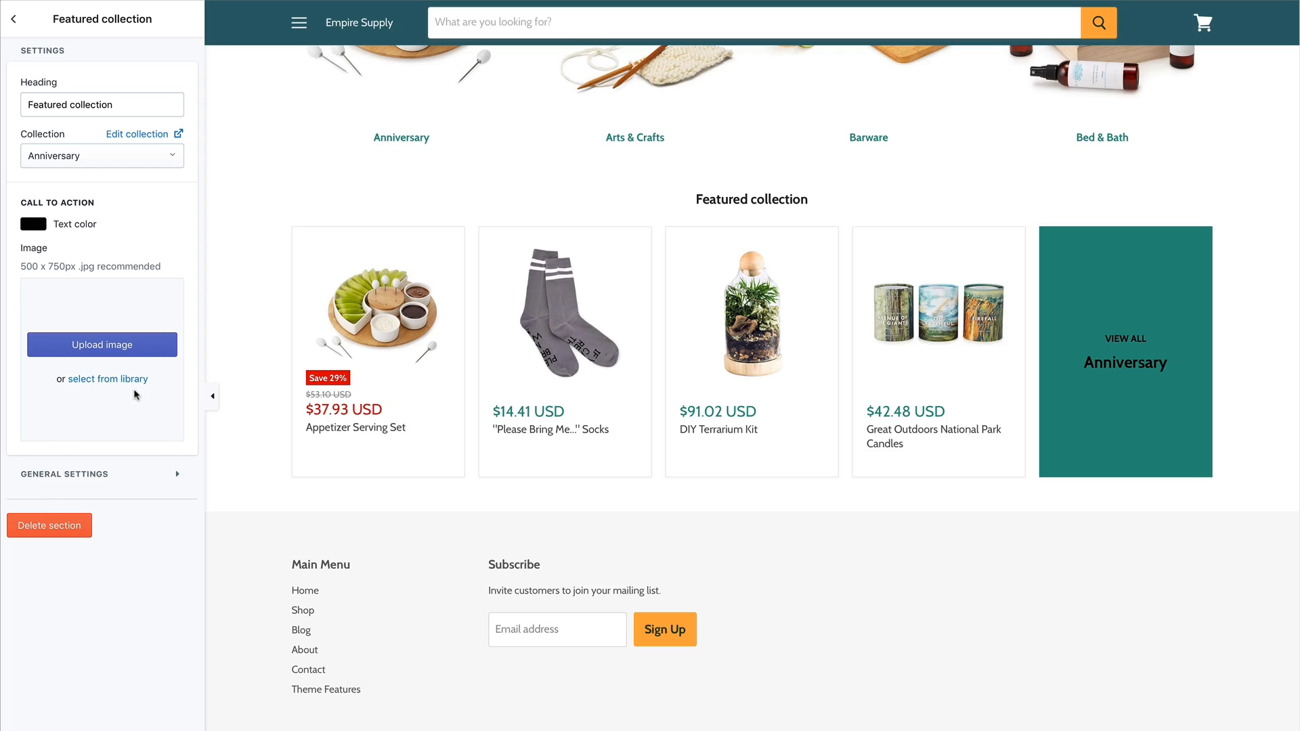
{"action": "left_click", "coordinate": [152, 476]}
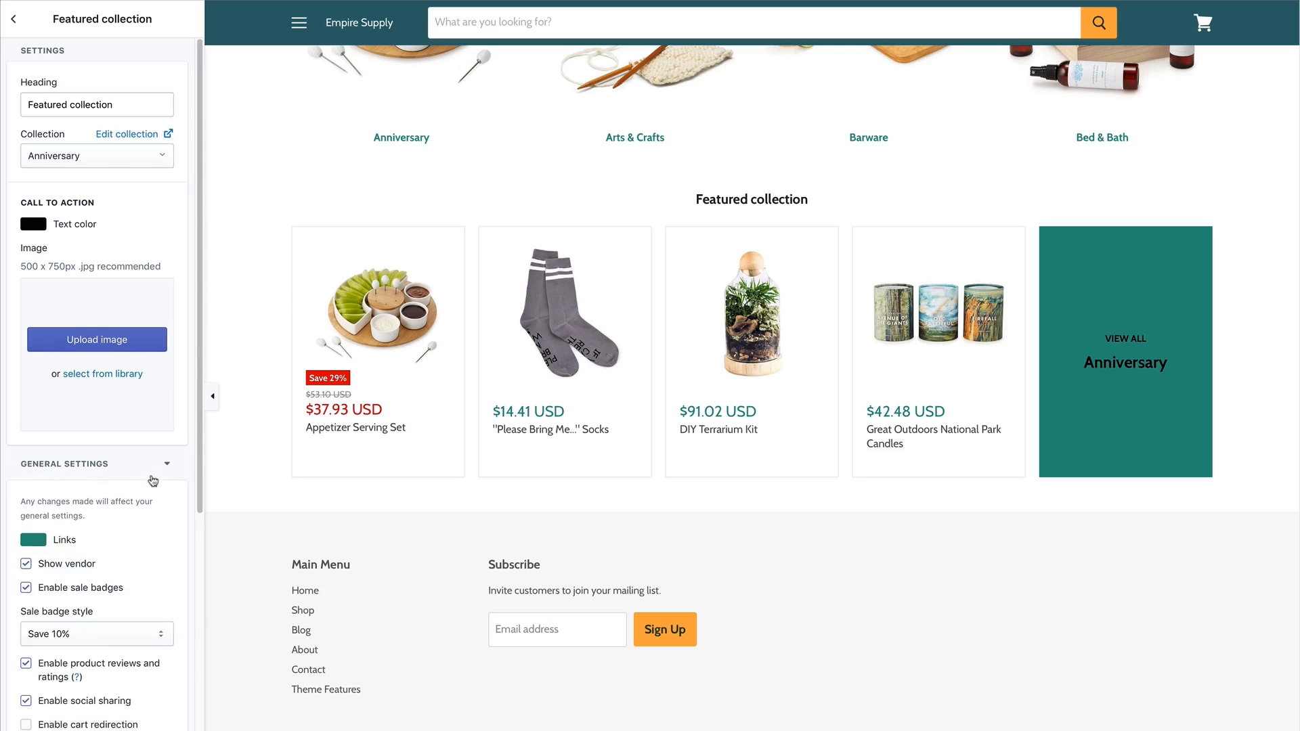
Preview the link colour as bright green #2bff00, then undo it back to teal.
{"action": "scroll", "coordinate": [138, 557], "scroll_direction": "down", "scroll_amount": 3}
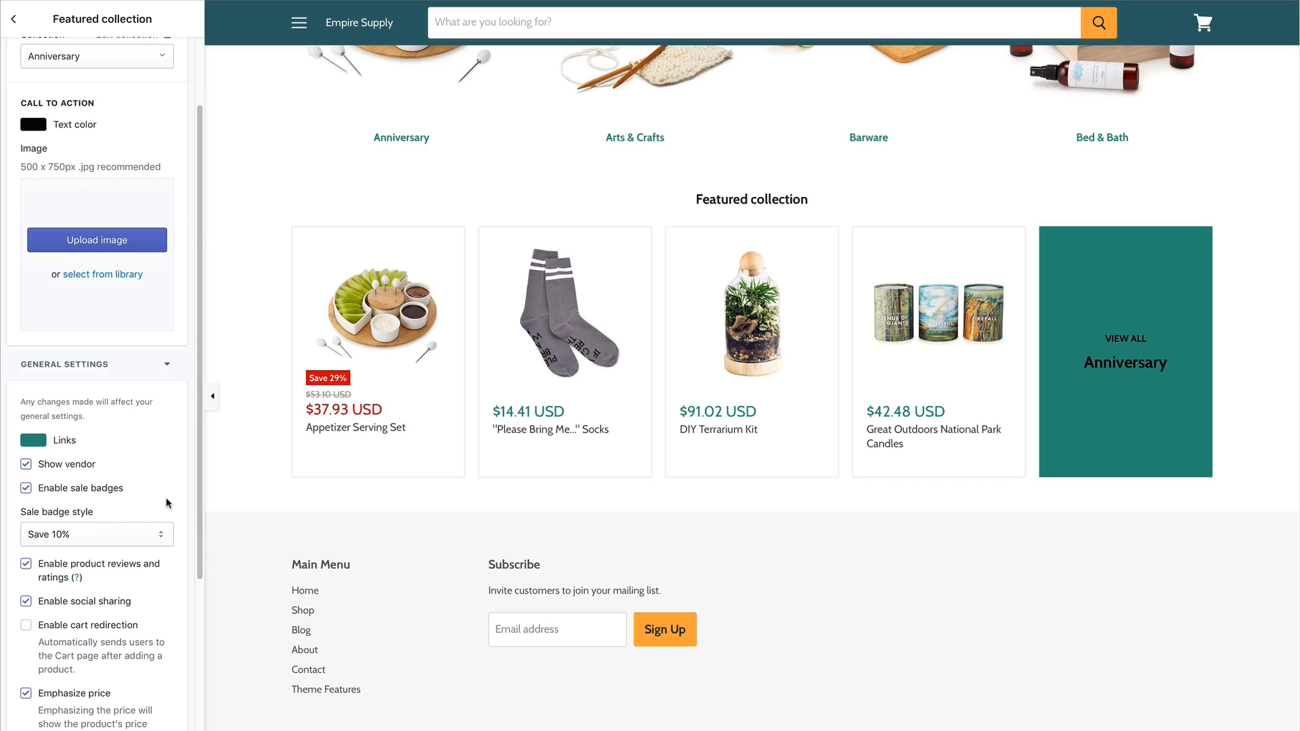
{"action": "left_click", "coordinate": [41, 443]}
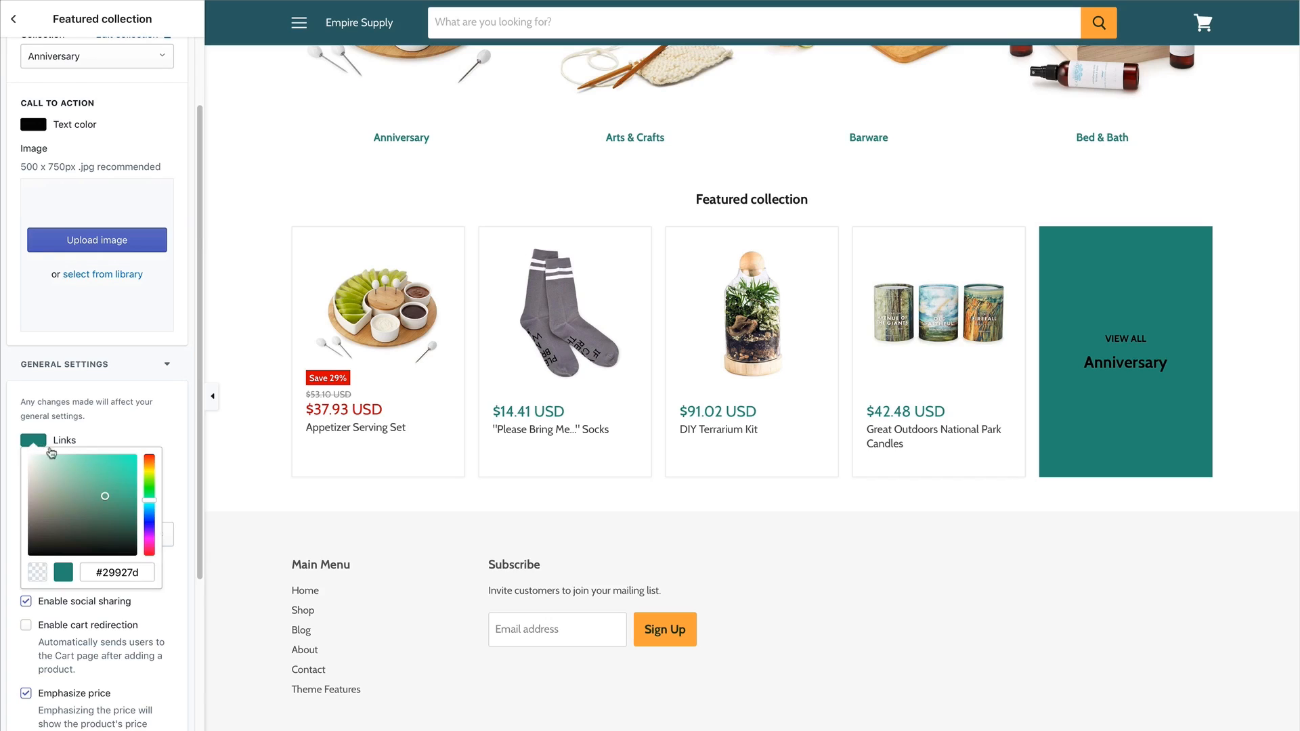
{"action": "mouse_move", "coordinate": [151, 505]}
{"action": "left_mouse_down"}
{"action": "mouse_move", "coordinate": [151, 516]}
{"action": "mouse_move", "coordinate": [125, 467]}
{"action": "mouse_move", "coordinate": [144, 459]}
{"action": "left_mouse_up"}
{"action": "left_click", "coordinate": [149, 485]}
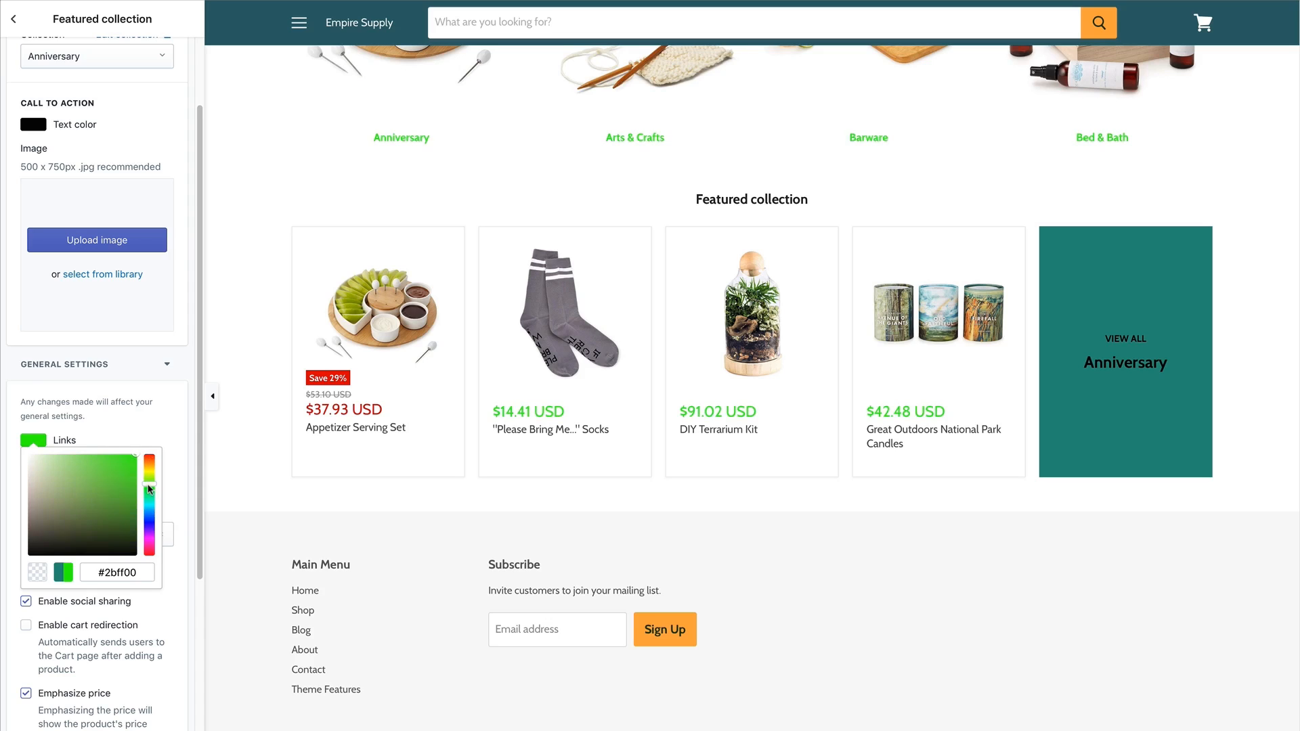
{"action": "left_click", "coordinate": [151, 432]}
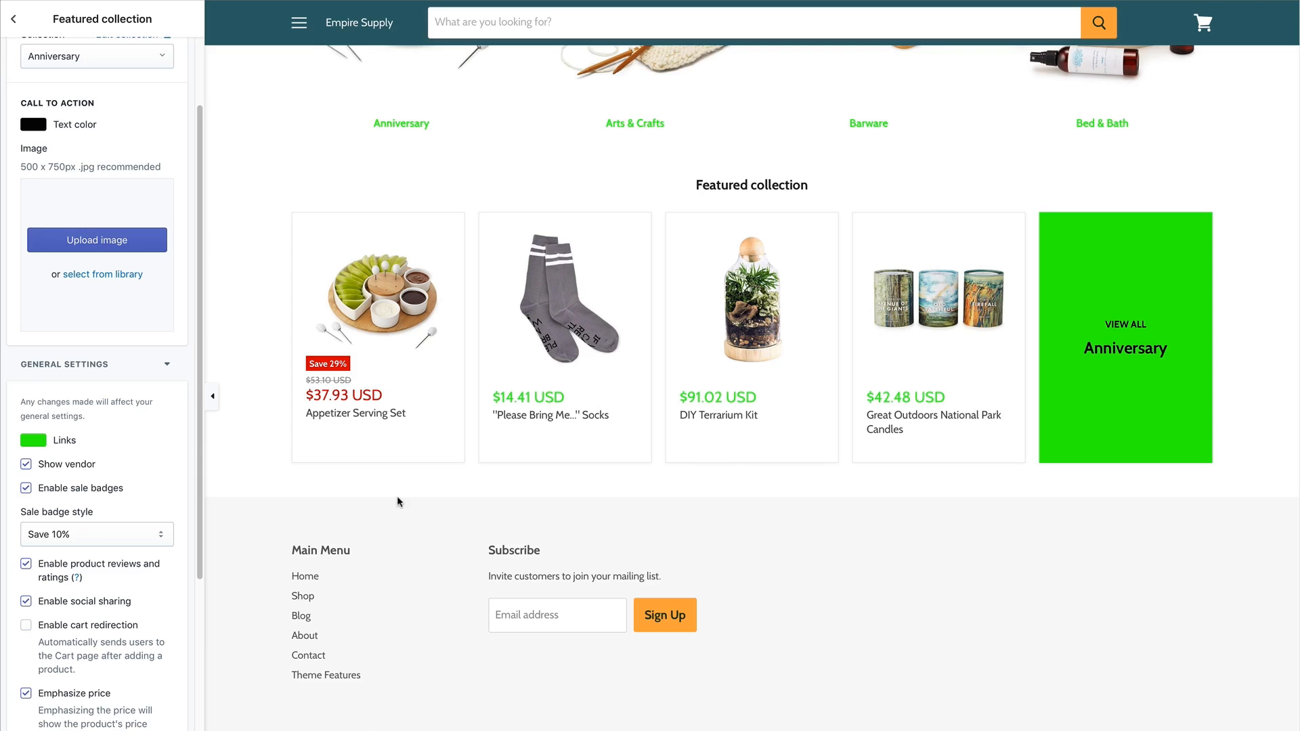
{"action": "key", "text": "super+z"}
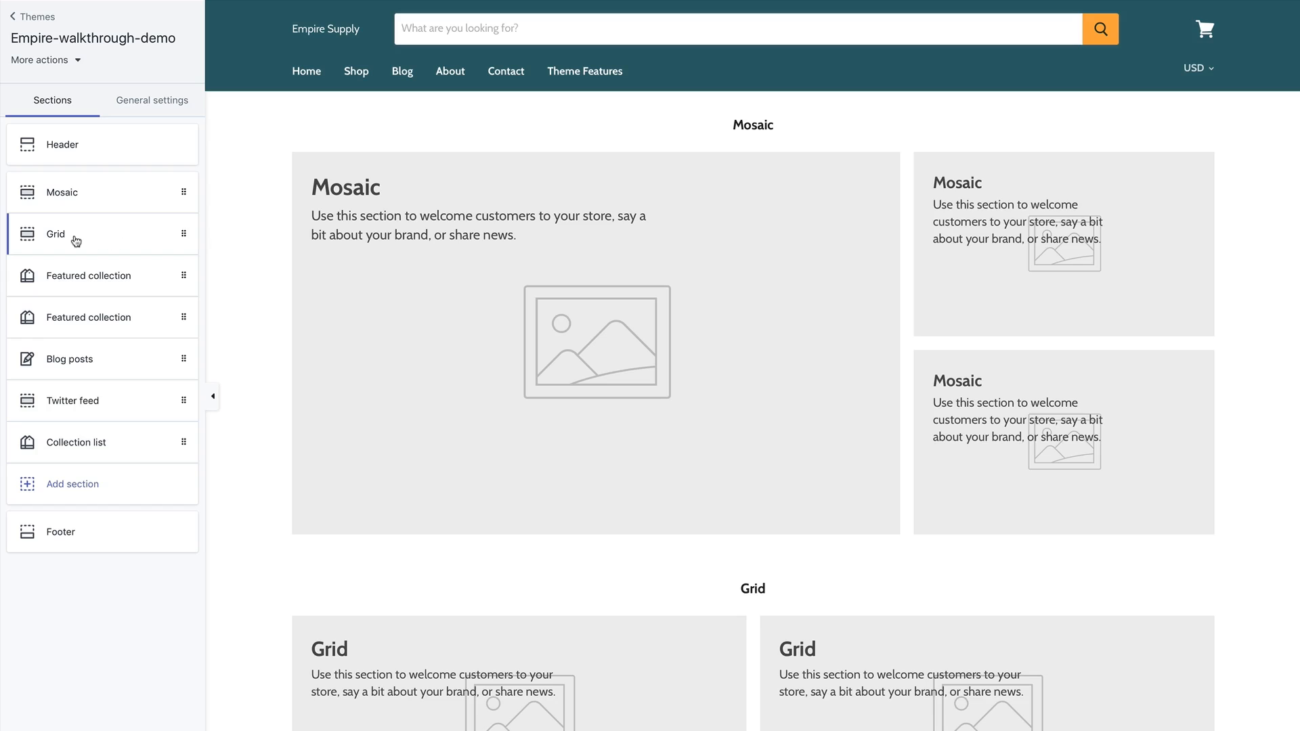
Try Grid section heights Medium and Large, revert to Small, and expand the first block.
{"action": "left_click", "coordinate": [72, 241]}
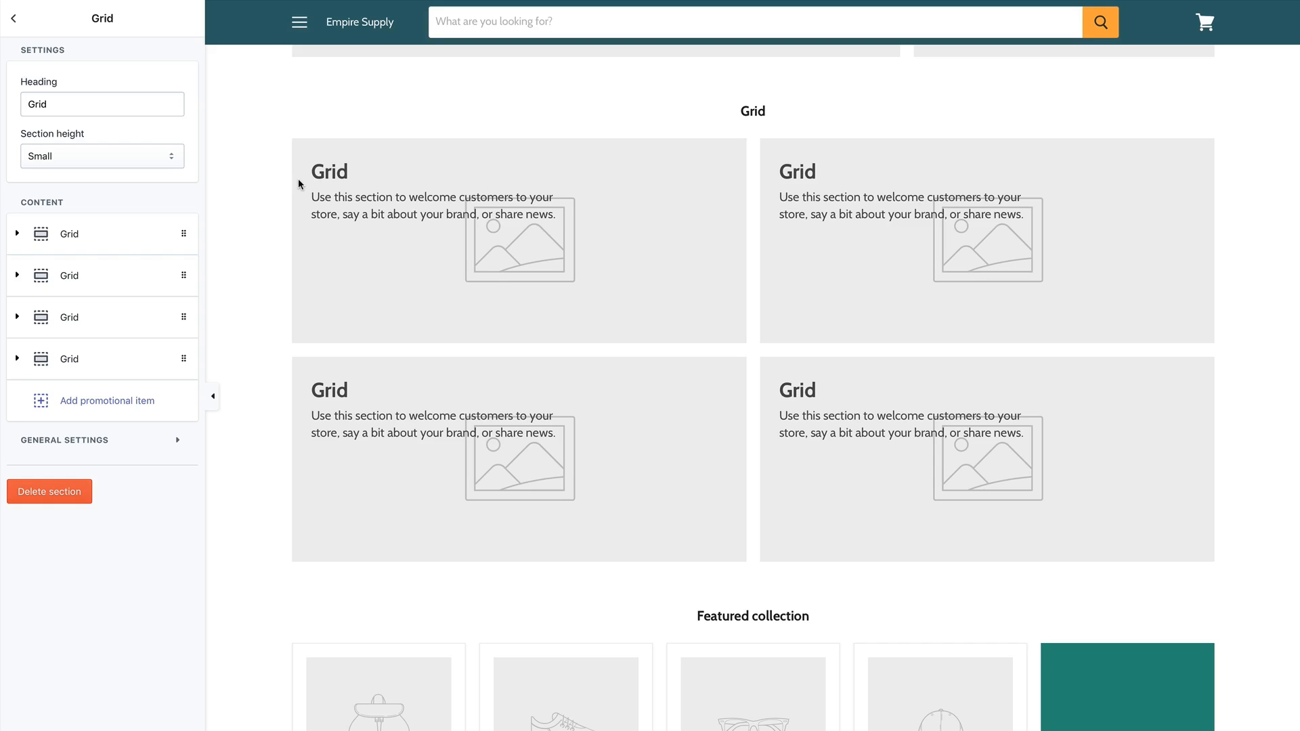
{"action": "left_click", "coordinate": [84, 100]}
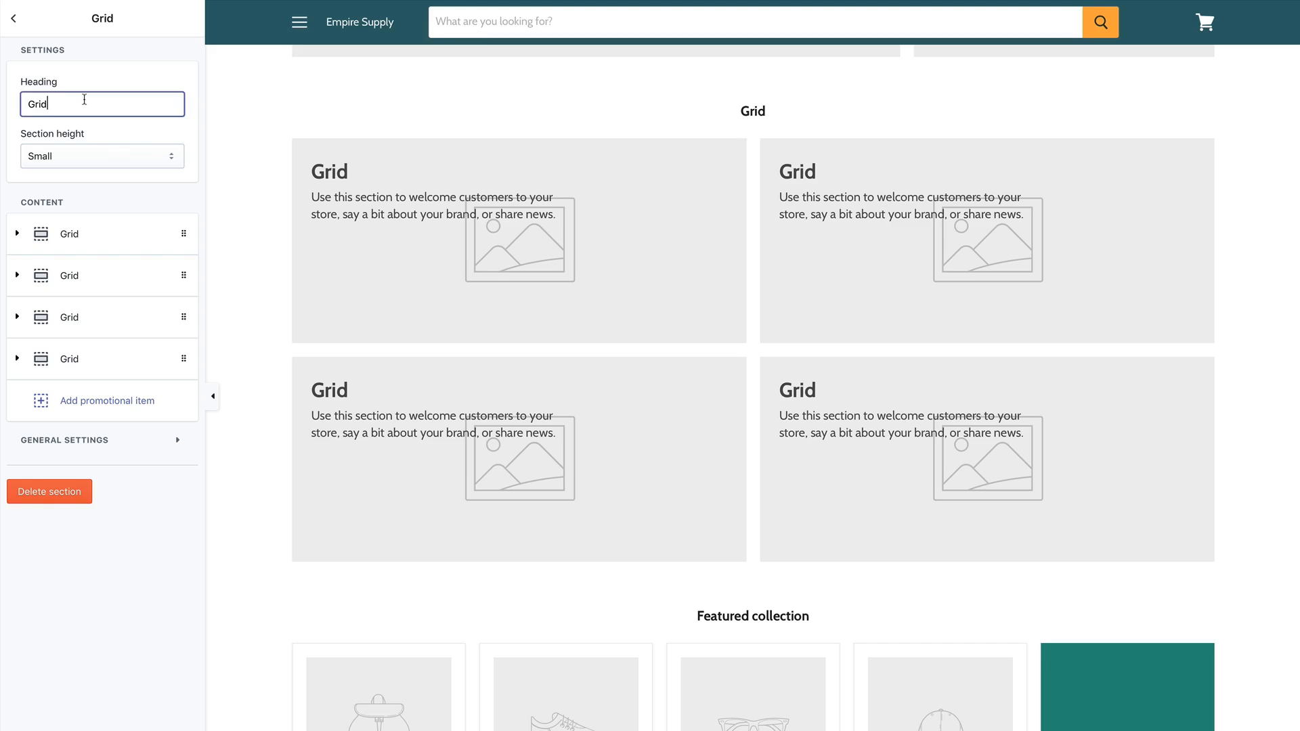
{"action": "left_click", "coordinate": [94, 155]}
{"action": "left_click", "coordinate": [92, 170]}
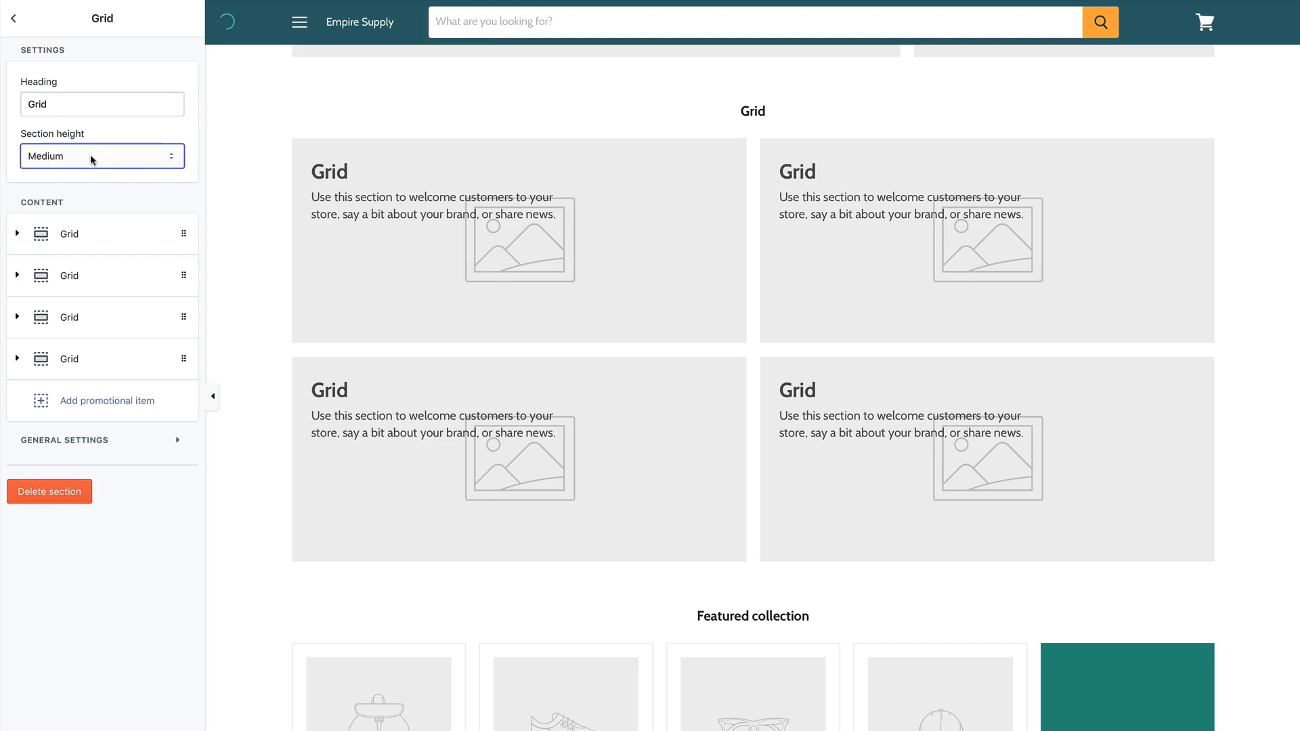
{"action": "left_click", "coordinate": [93, 159]}
{"action": "left_click", "coordinate": [91, 170]}
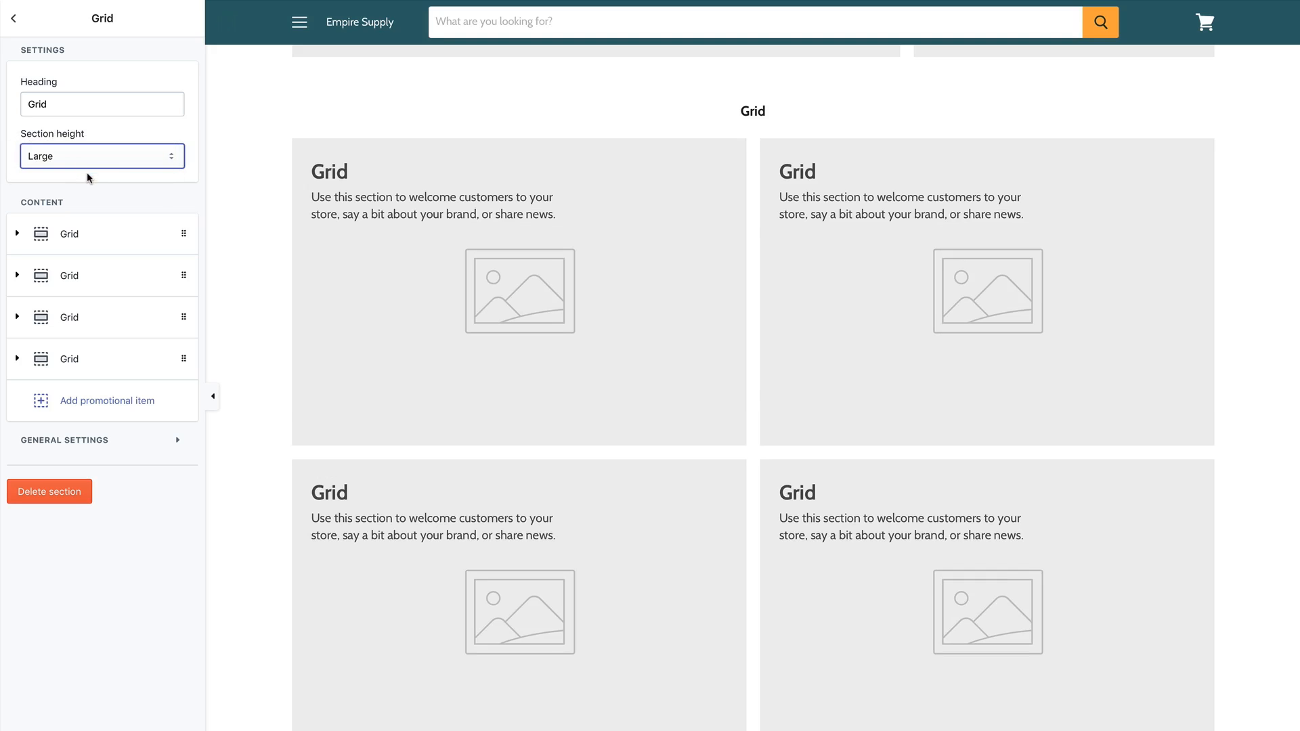
{"action": "left_click", "coordinate": [90, 162]}
{"action": "left_click", "coordinate": [88, 130]}
{"action": "left_click", "coordinate": [20, 247]}
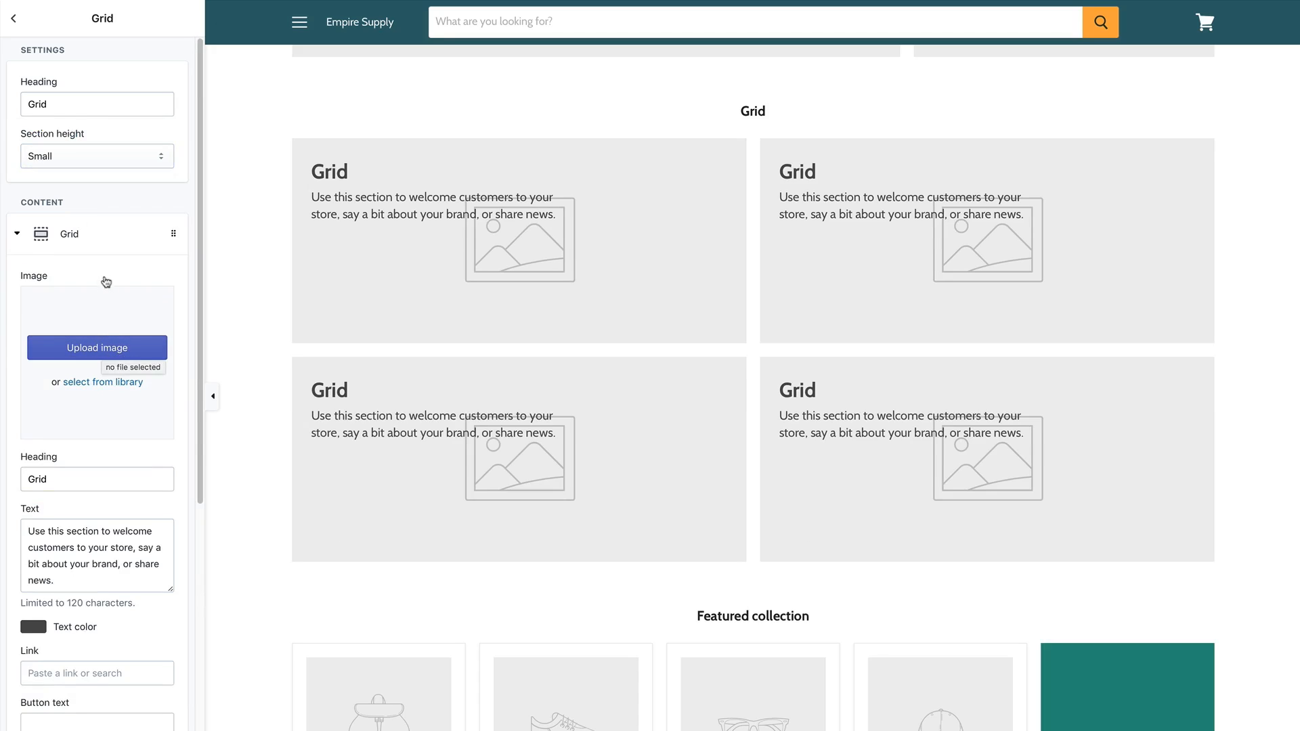
Give the first Grid block the pool table image and the heading 'Pool Table'.
{"action": "left_click", "coordinate": [103, 381]}
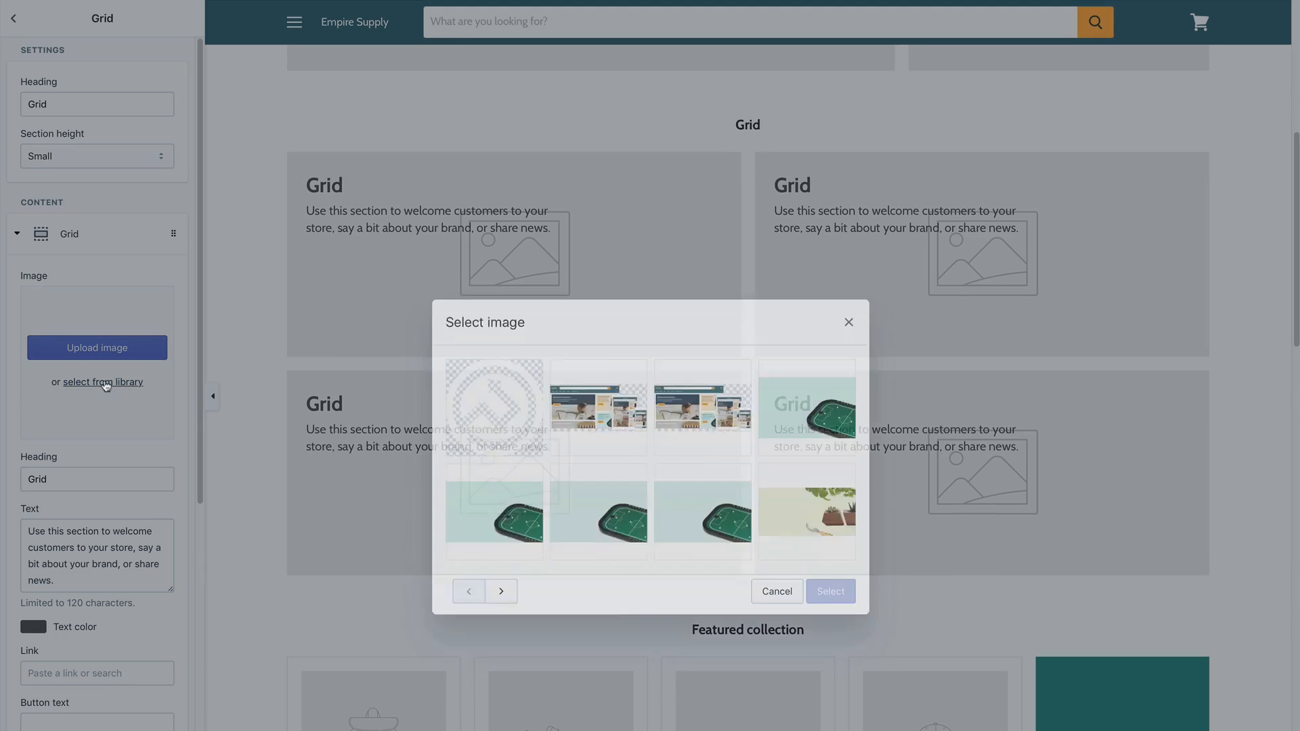
{"action": "left_click", "coordinate": [698, 472]}
{"action": "left_click", "coordinate": [828, 553]}
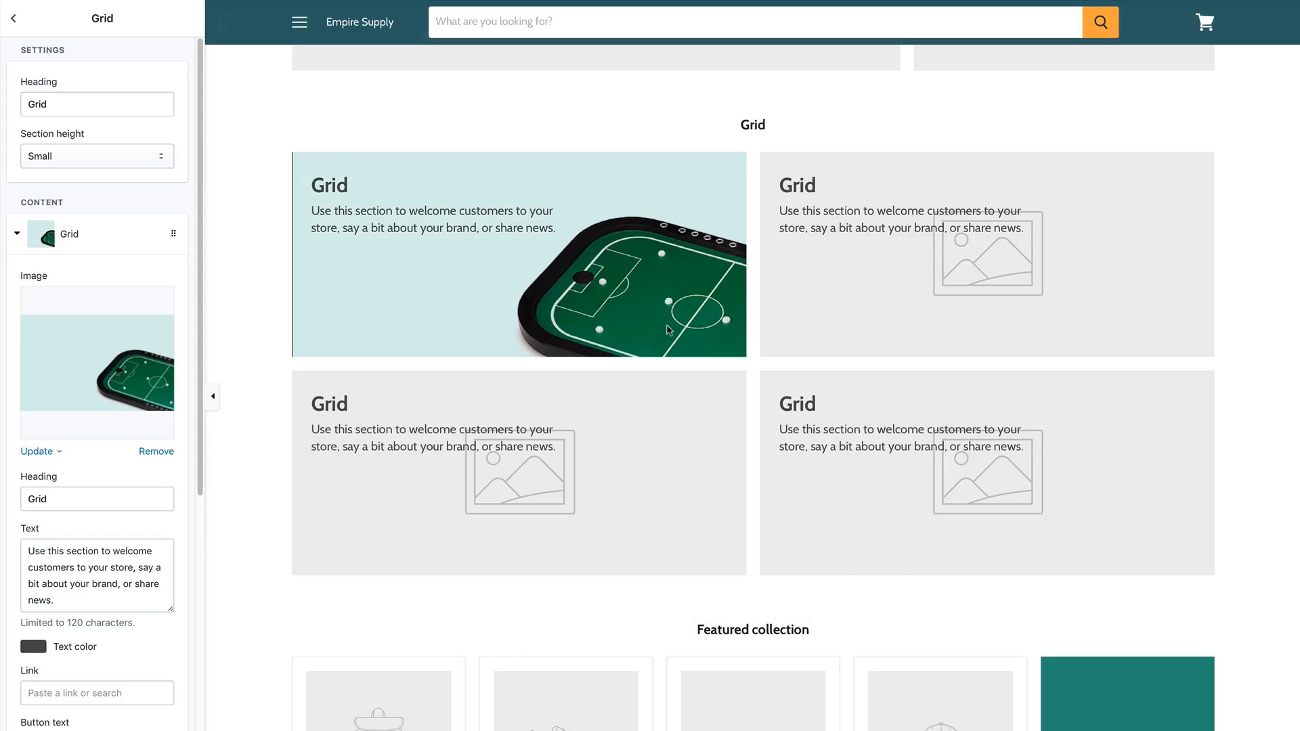
{"action": "left_click", "coordinate": [69, 495]}
{"action": "double_click", "coordinate": [19, 496]}
{"action": "type", "text": "Pool Table"}
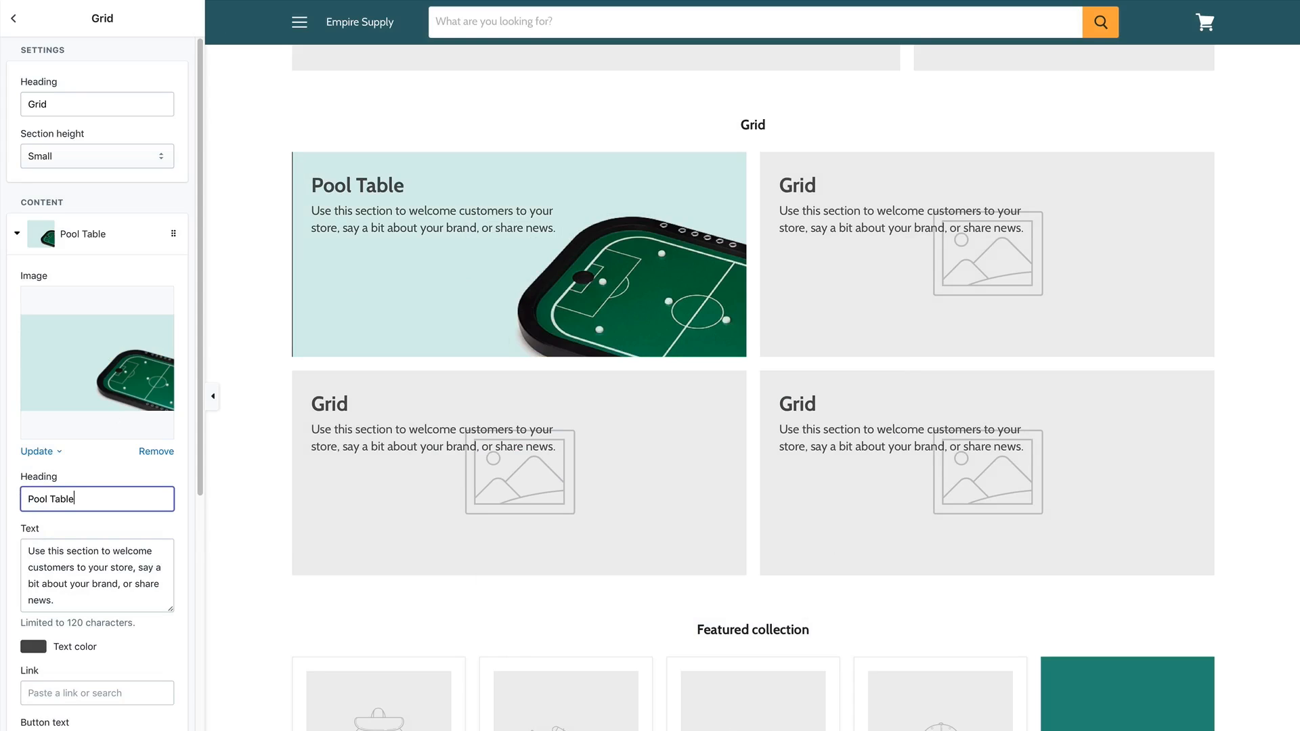
Link the Pool Table block to a store product with button text 'Read more'.
{"action": "scroll", "coordinate": [90, 562], "scroll_direction": "down", "scroll_amount": 3}
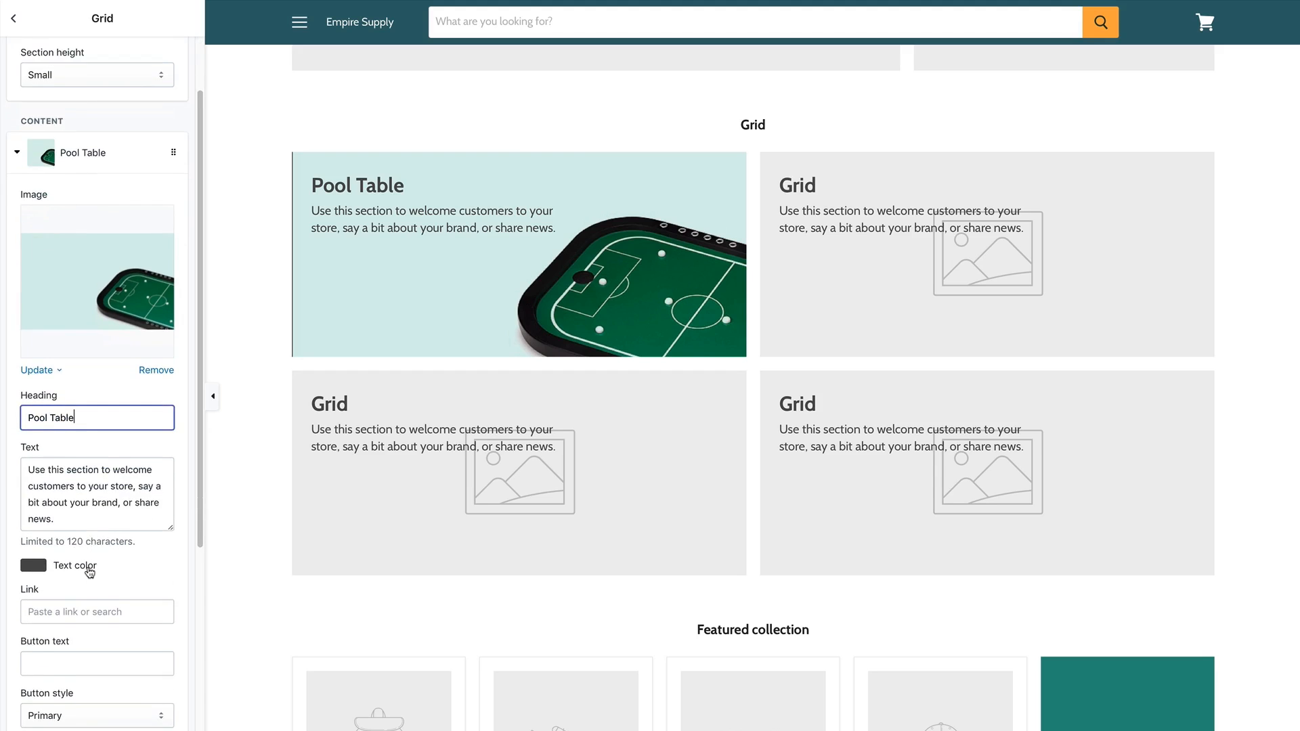
{"action": "left_click", "coordinate": [66, 506]}
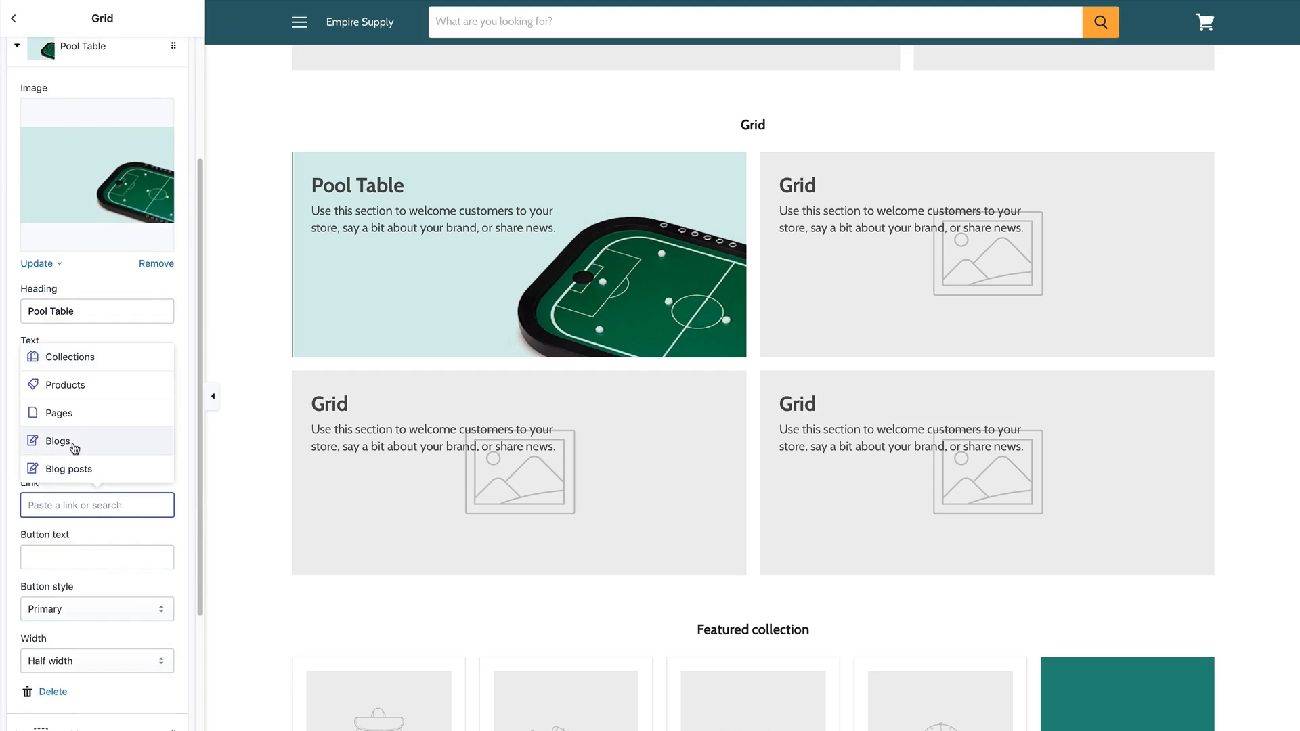
{"action": "left_click", "coordinate": [78, 398]}
{"action": "left_click", "coordinate": [99, 393]}
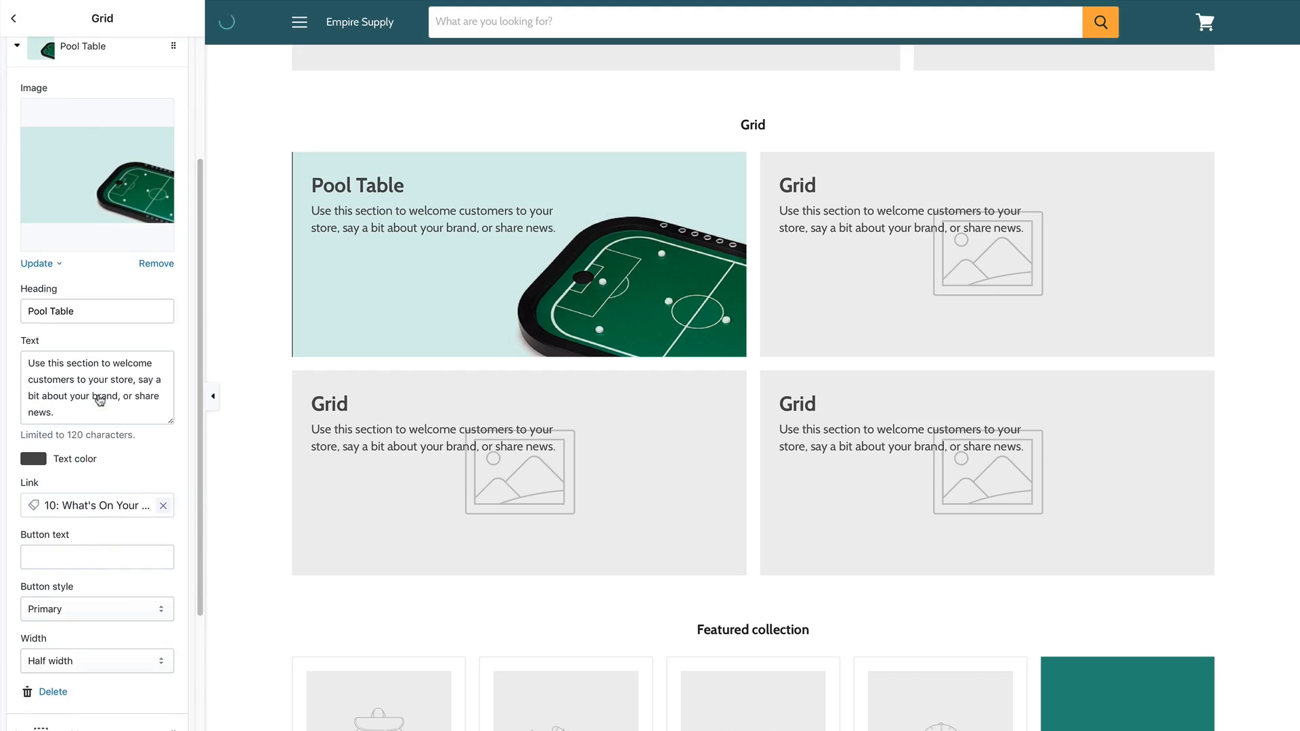
{"action": "left_click", "coordinate": [92, 559]}
{"action": "type", "text": "Read more"}
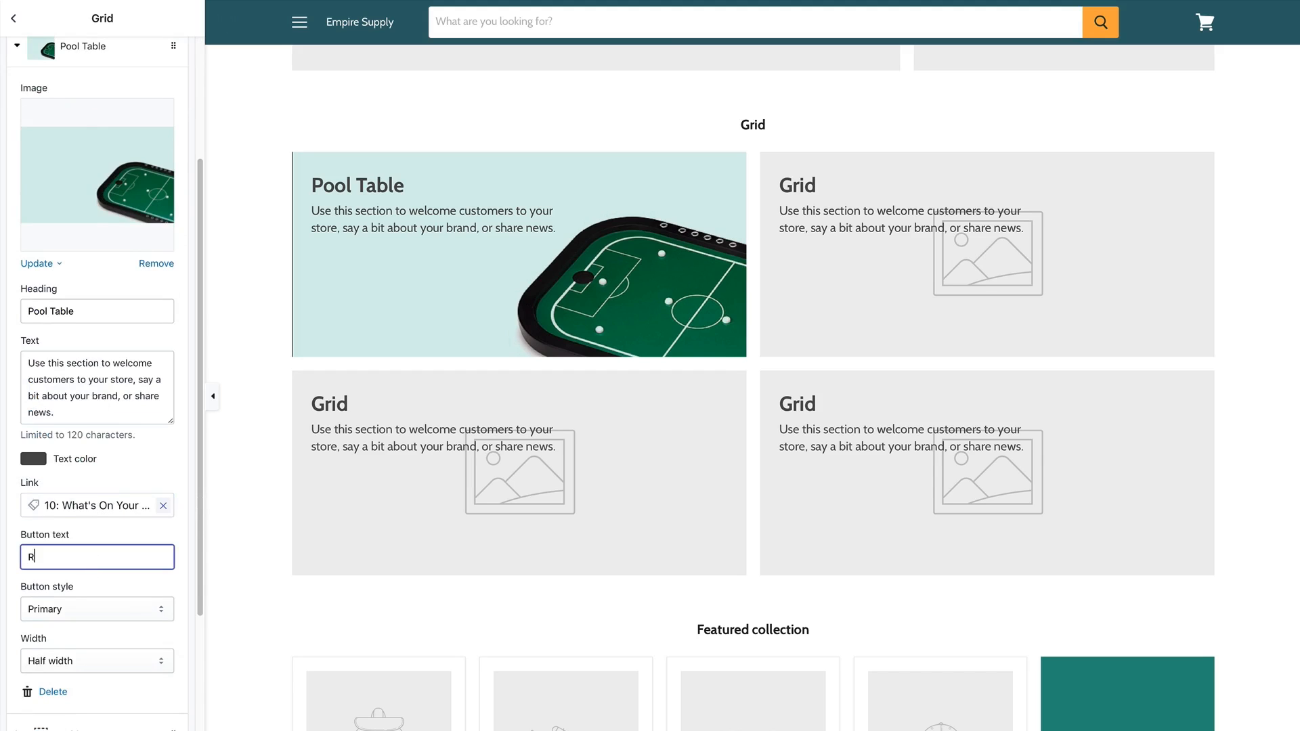
Make the Read more button Secondary style and keep the block at half width.
{"action": "left_click", "coordinate": [112, 611]}
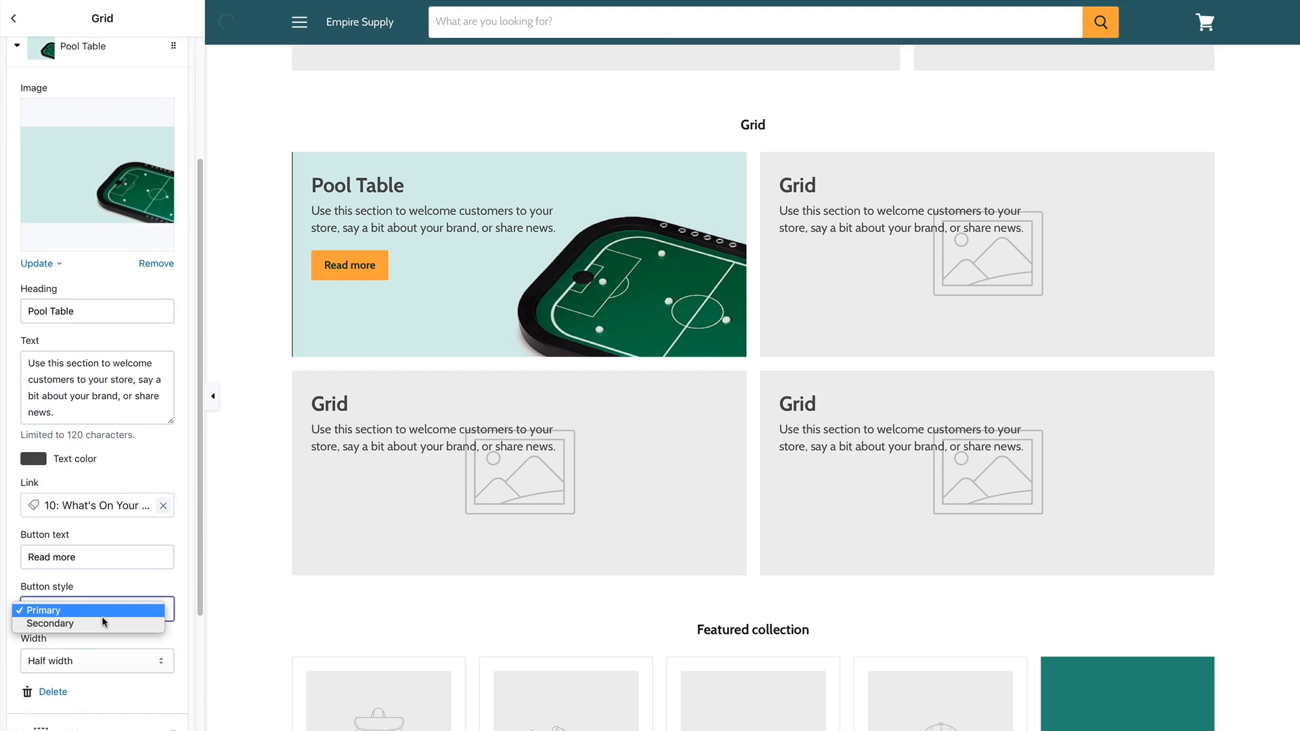
{"action": "left_click", "coordinate": [99, 620]}
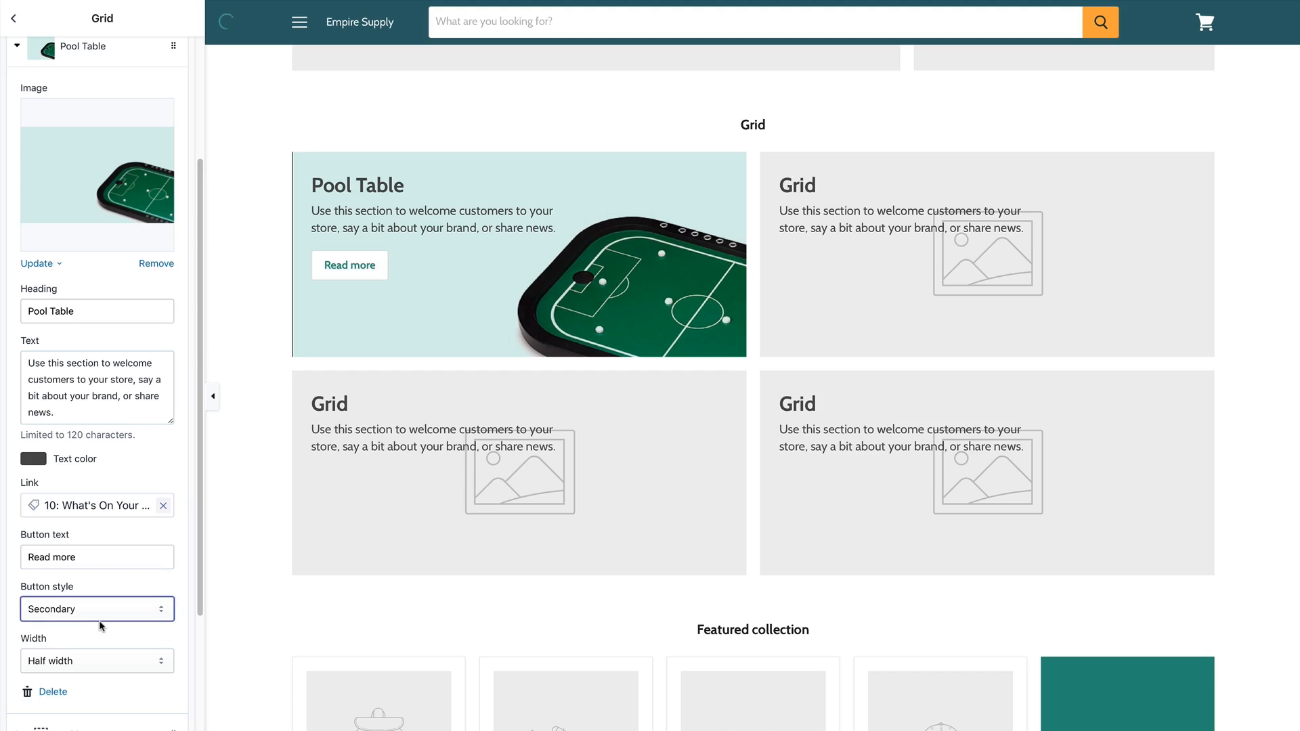
{"action": "left_click", "coordinate": [75, 654]}
{"action": "left_click", "coordinate": [69, 673]}
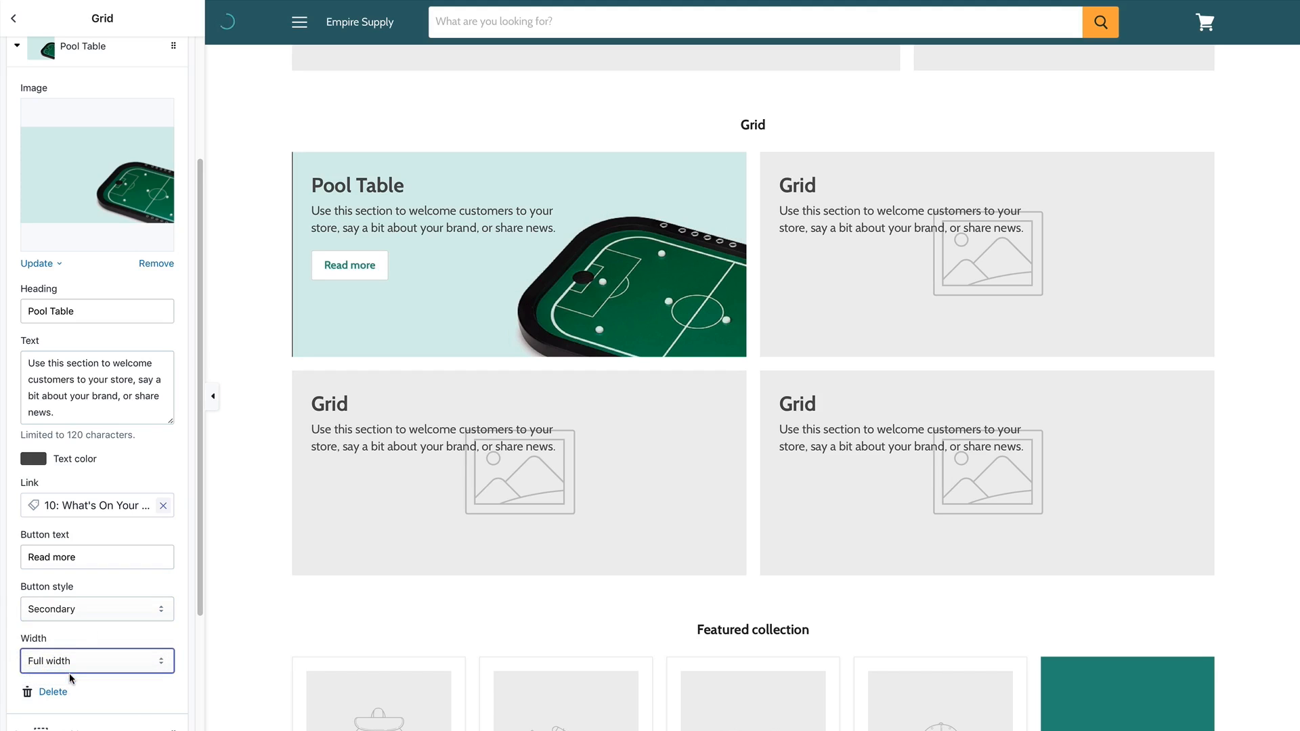
{"action": "left_click", "coordinate": [81, 652]}
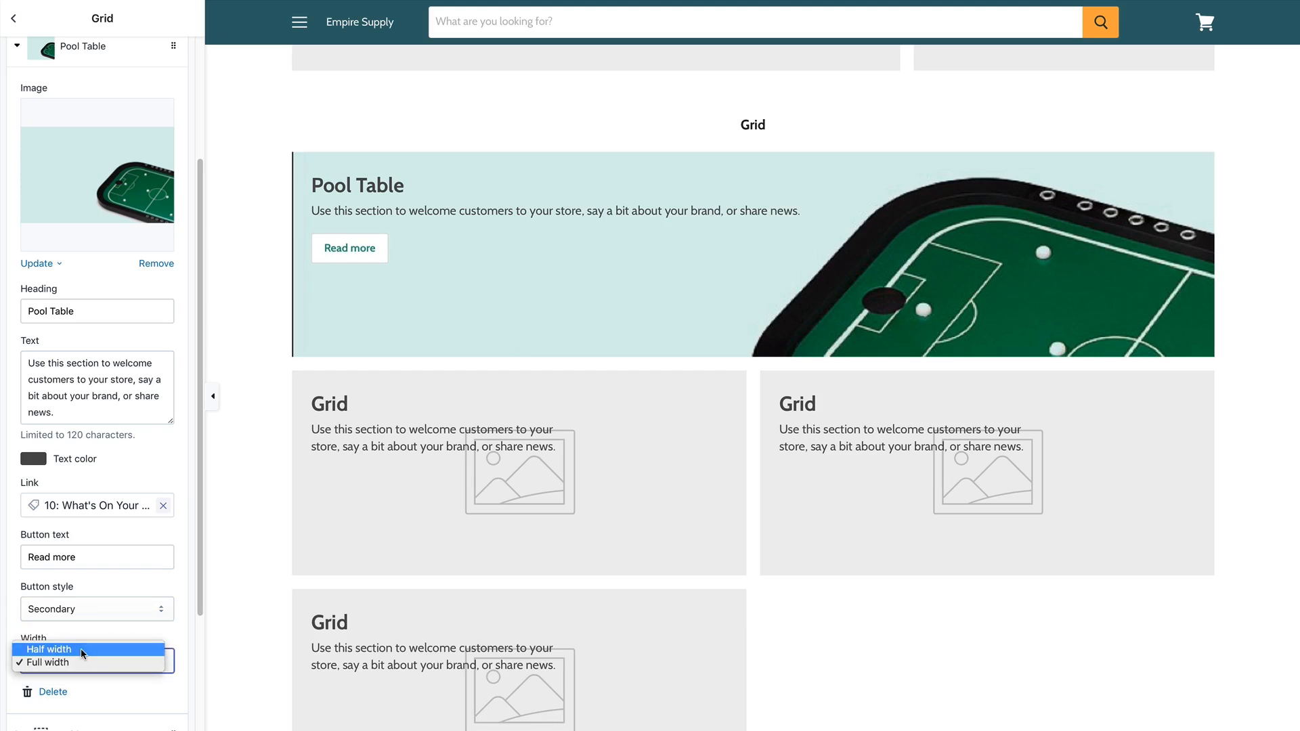
{"action": "left_click", "coordinate": [82, 650]}
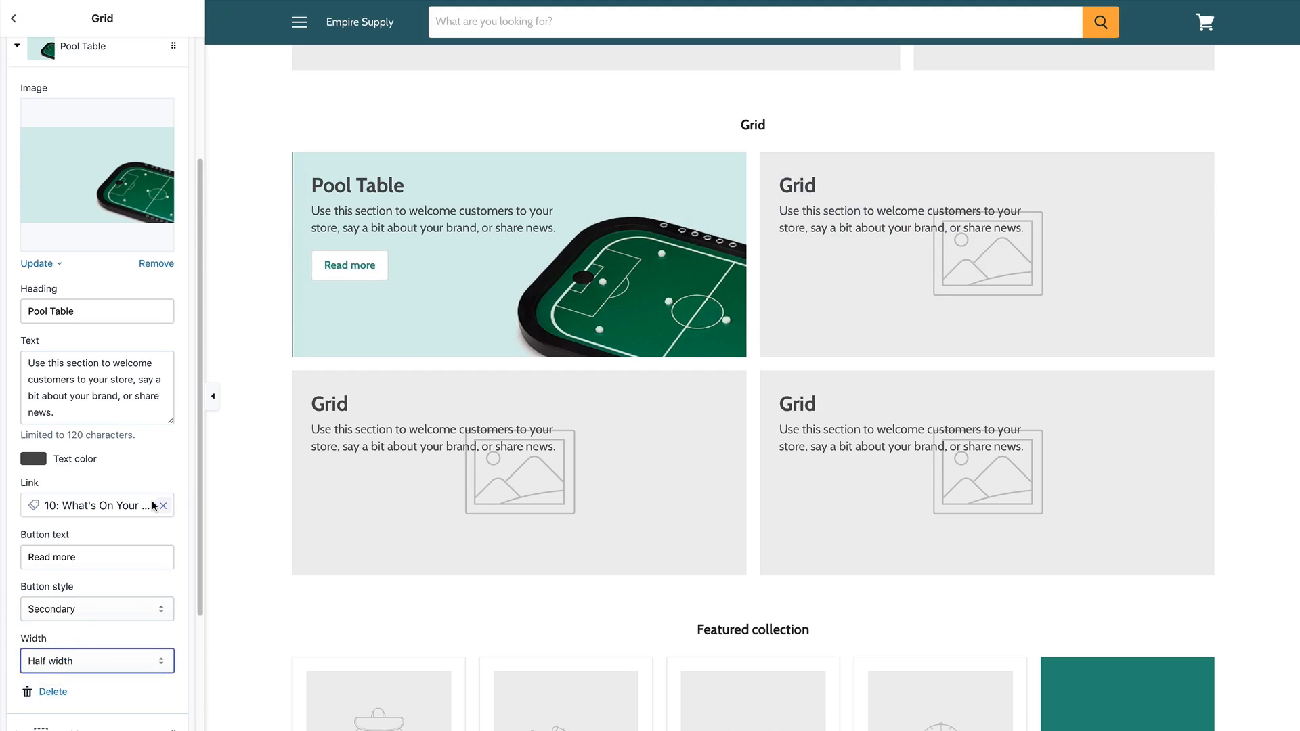
Set the next Grid block's width to Full.
{"action": "scroll", "coordinate": [136, 542], "scroll_direction": "down", "scroll_amount": 3}
{"action": "left_click", "coordinate": [73, 604]}
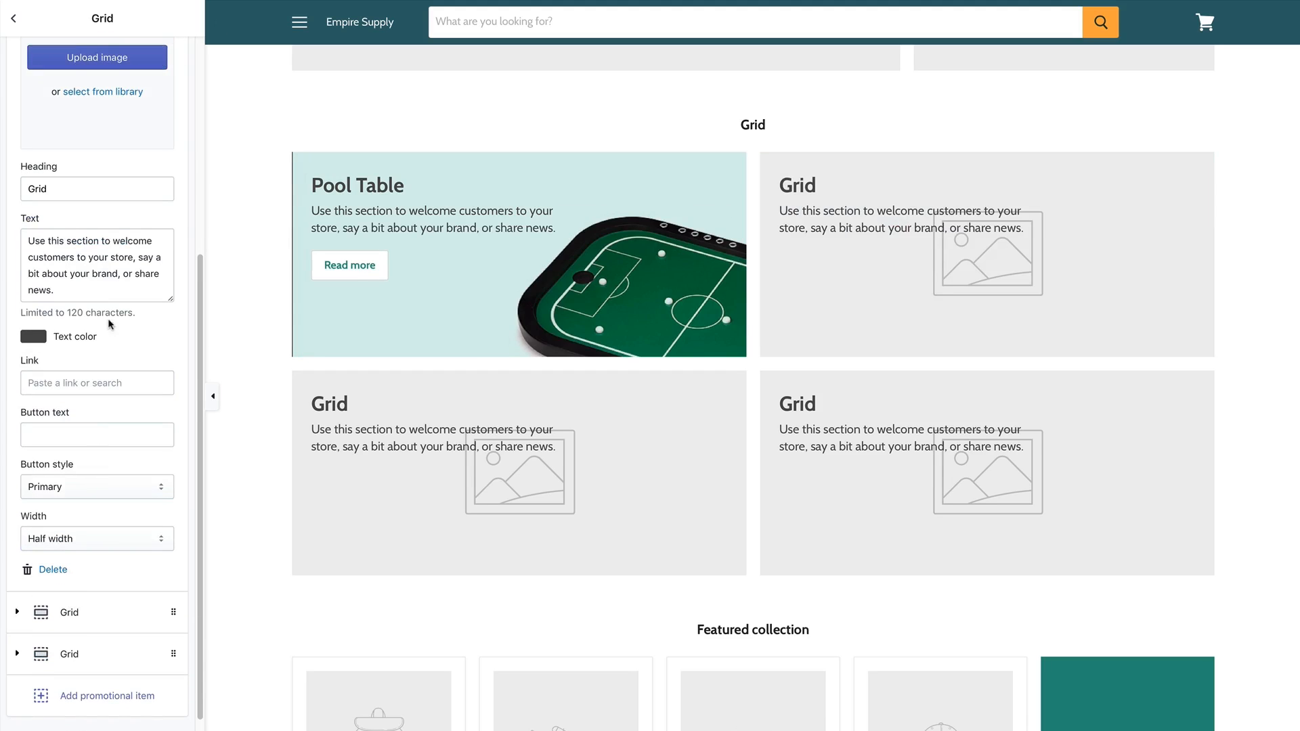
{"action": "left_click", "coordinate": [71, 535]}
{"action": "left_click", "coordinate": [67, 557]}
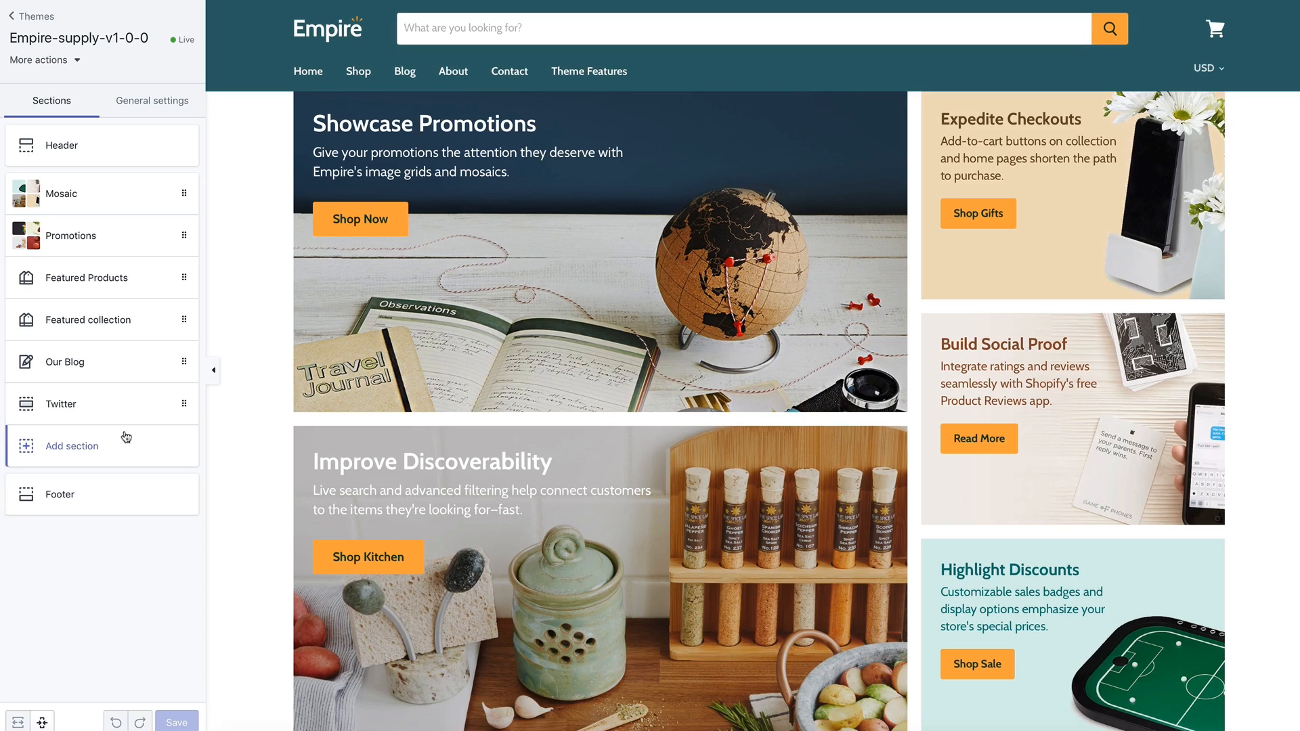
Add a Logo list section below the Twitter feed and select its heading.
{"action": "left_click", "coordinate": [124, 439]}
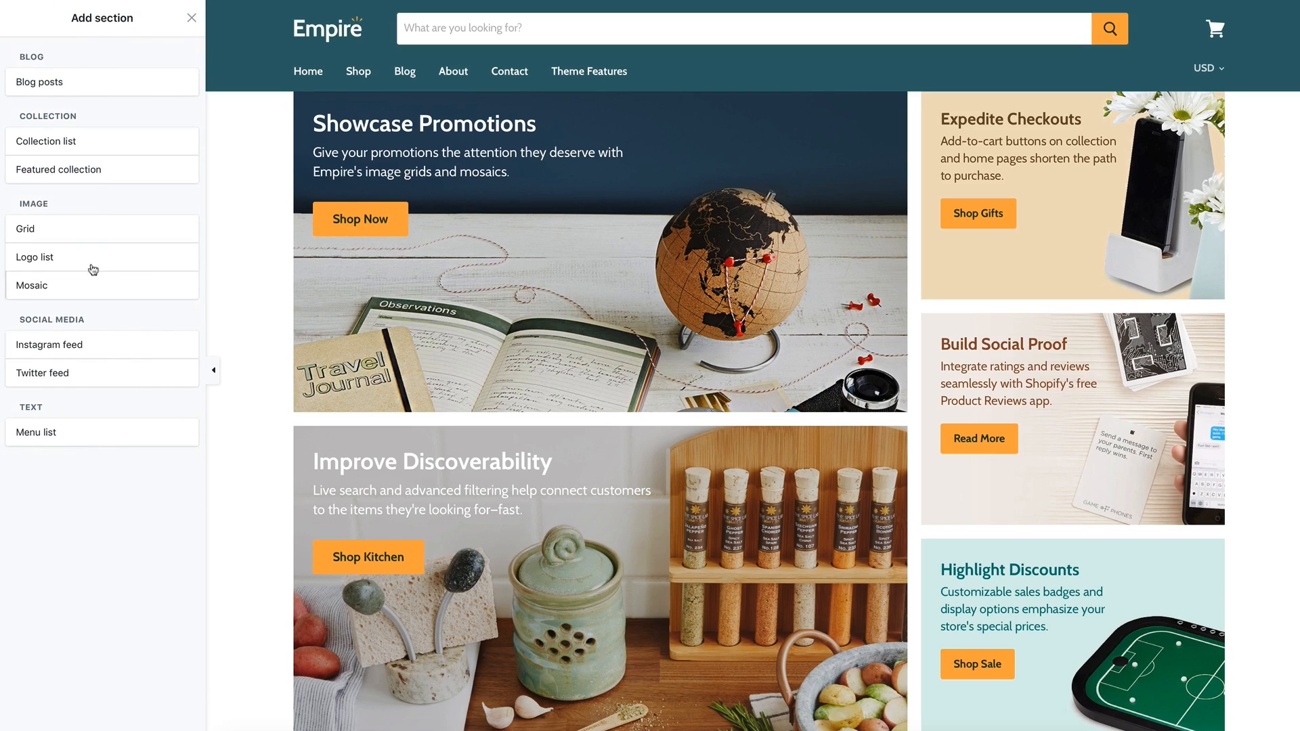
{"action": "mouse_move", "coordinate": [81, 264]}
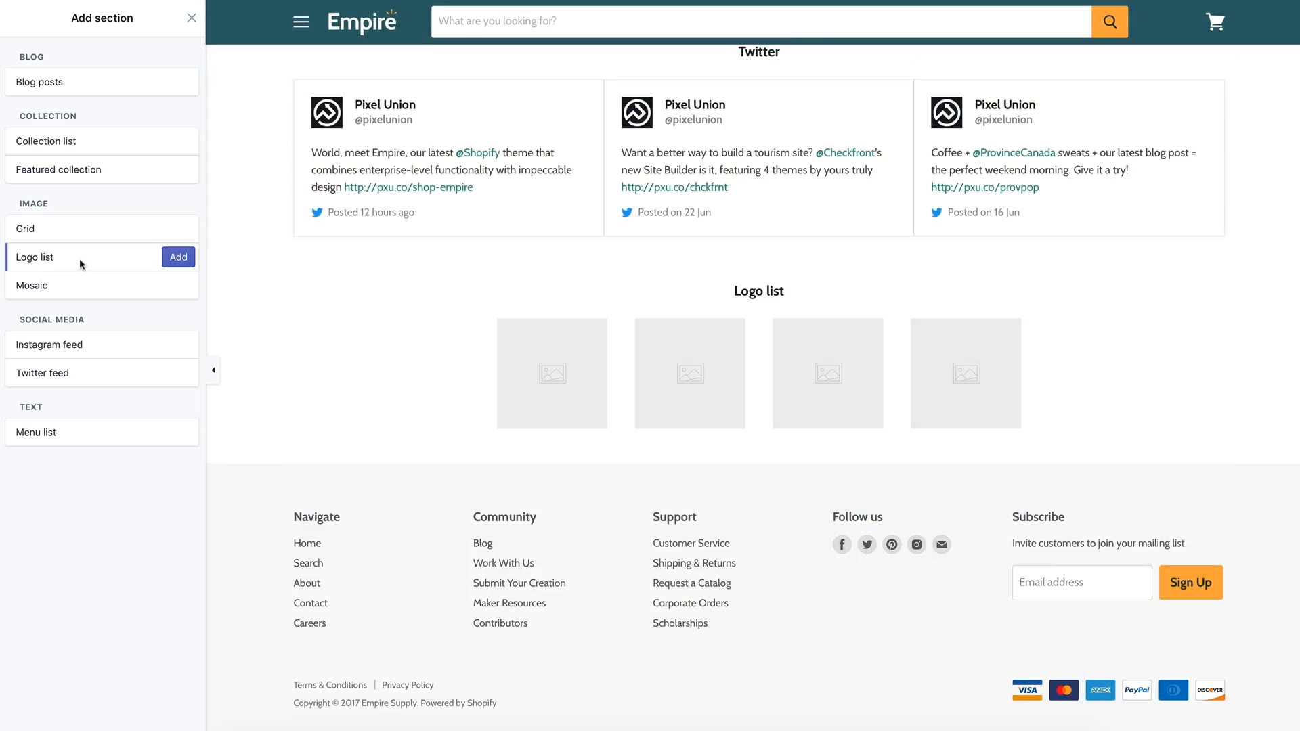
{"action": "left_click", "coordinate": [189, 261]}
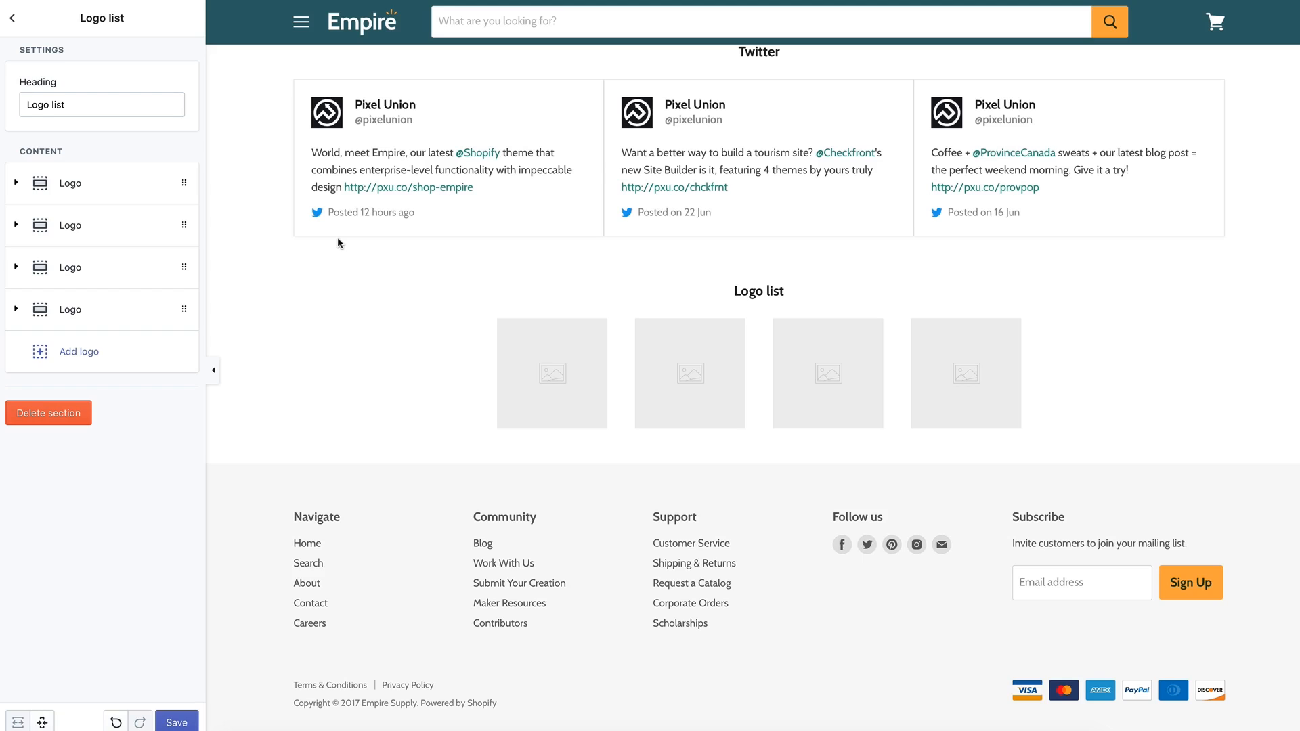
{"action": "left_click", "coordinate": [140, 100]}
{"action": "left_click", "coordinate": [23, 183]}
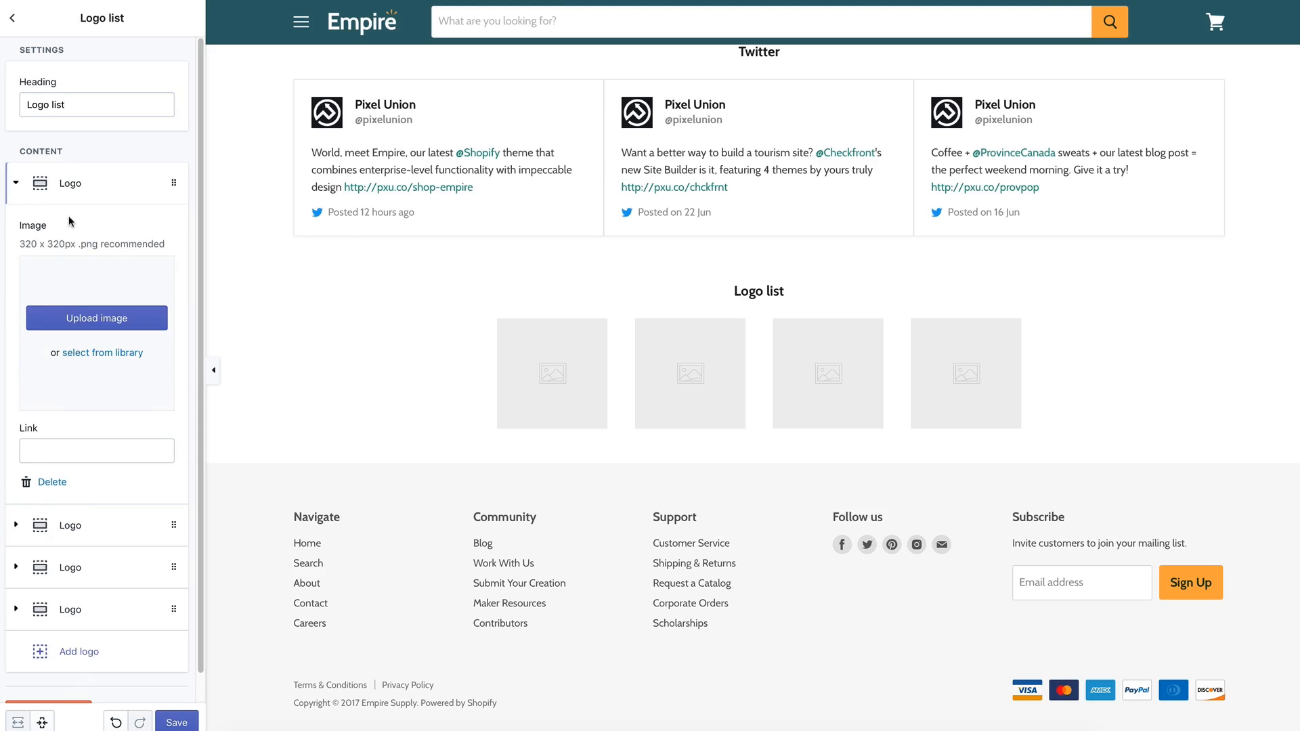
{"action": "left_click", "coordinate": [97, 317]}
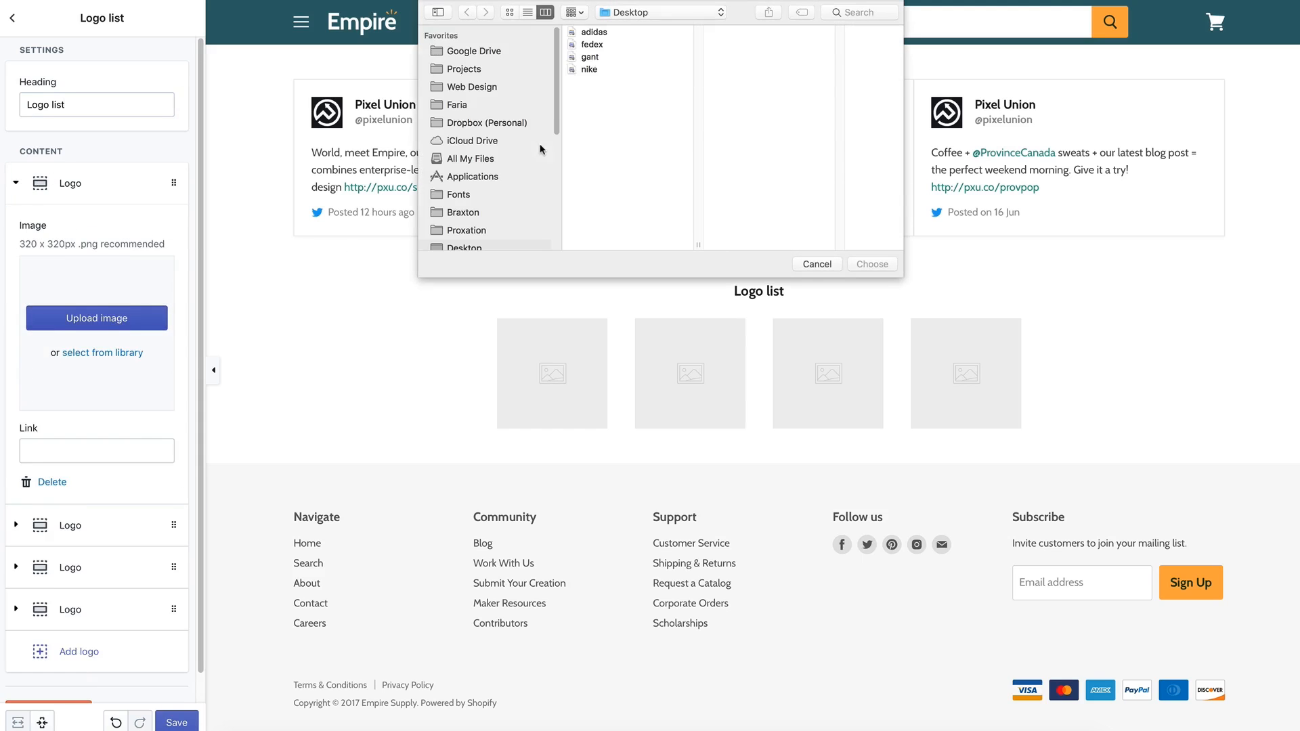
{"action": "left_click", "coordinate": [594, 32]}
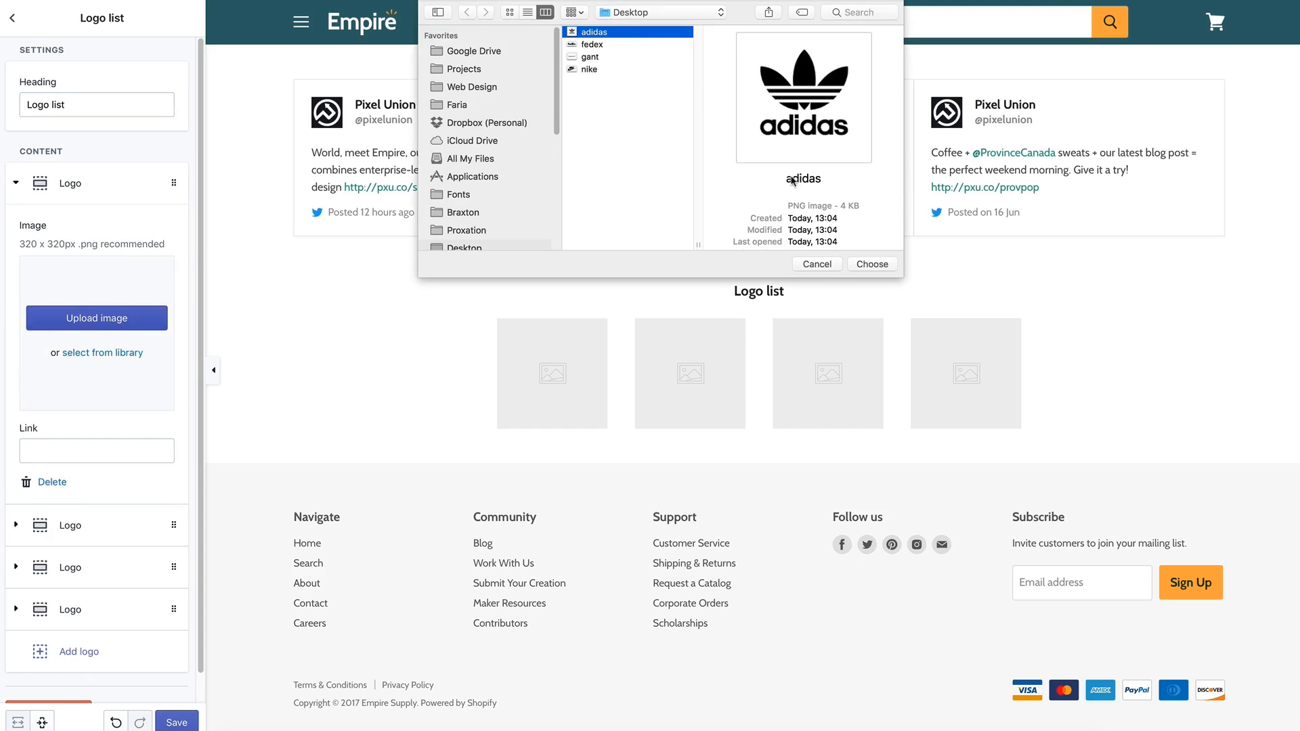
{"action": "left_click", "coordinate": [871, 264]}
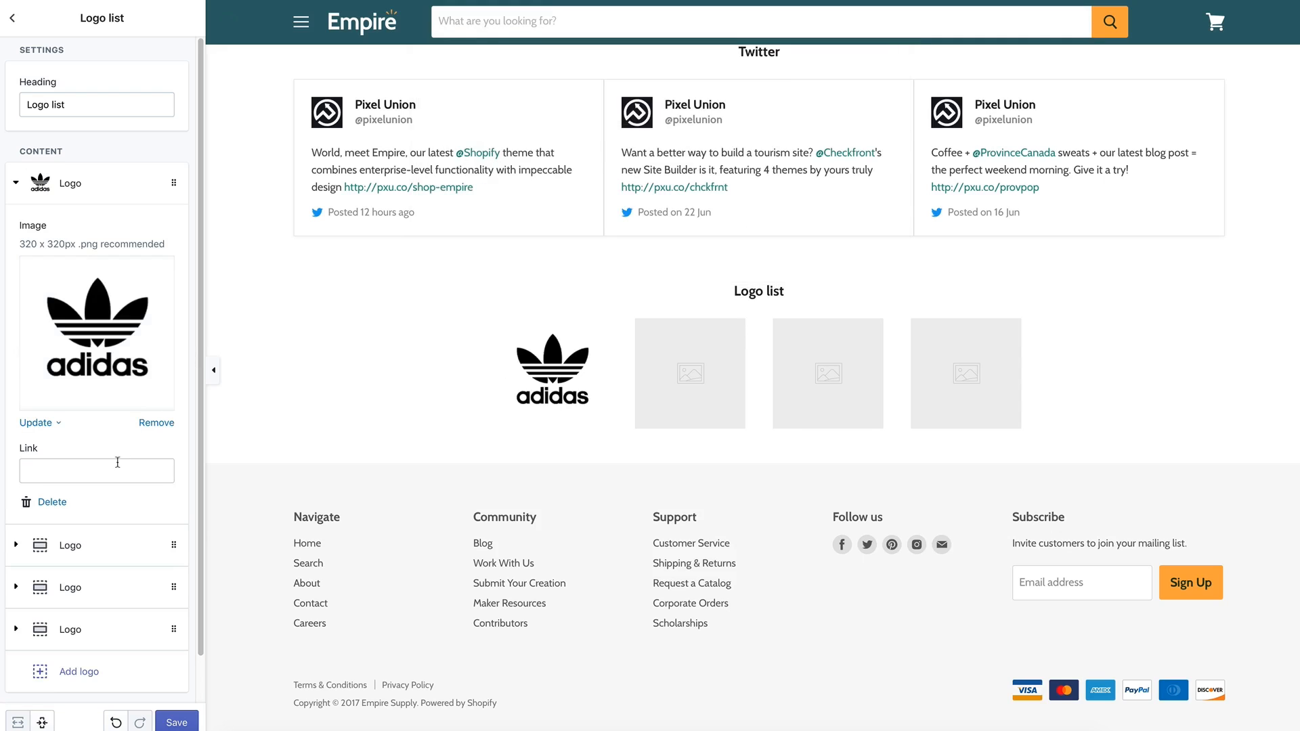
{"action": "left_click", "coordinate": [103, 472]}
{"action": "type", "text": "http://shopify.com"}
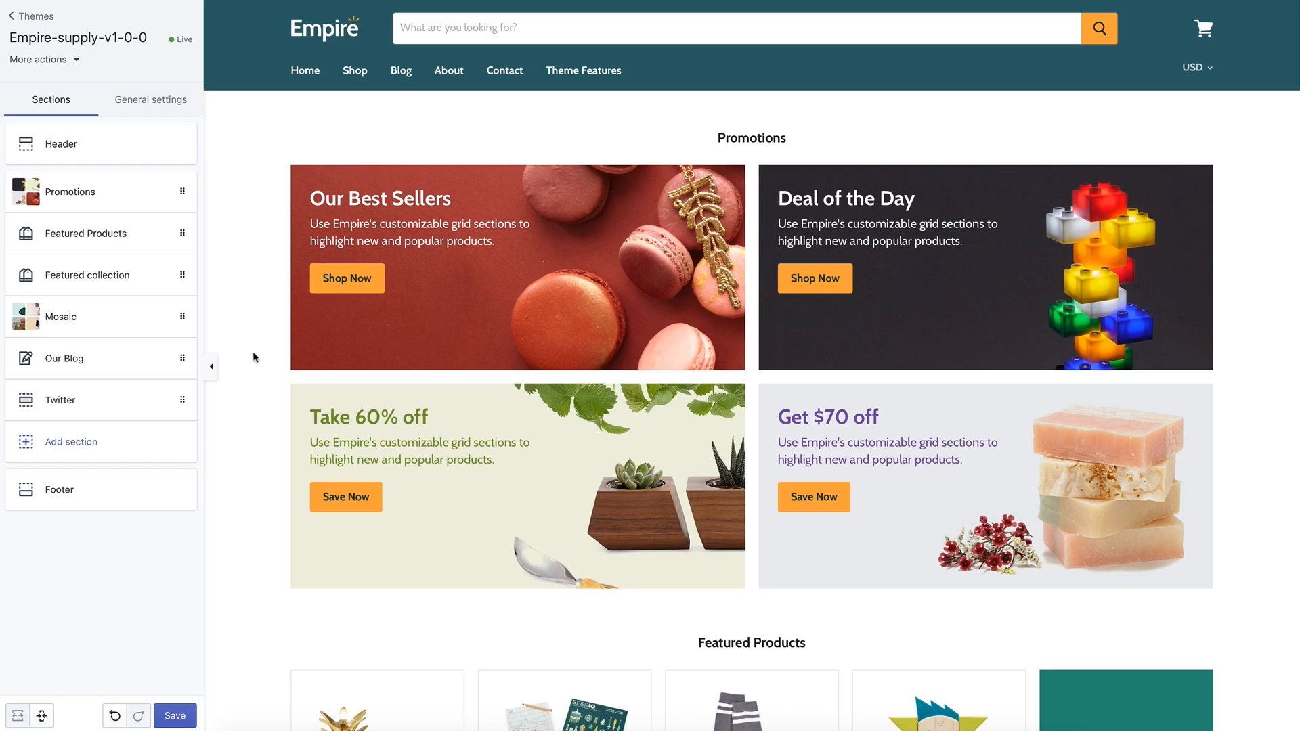
Add a Mosaic section to the homepage.
{"action": "left_click", "coordinate": [168, 444]}
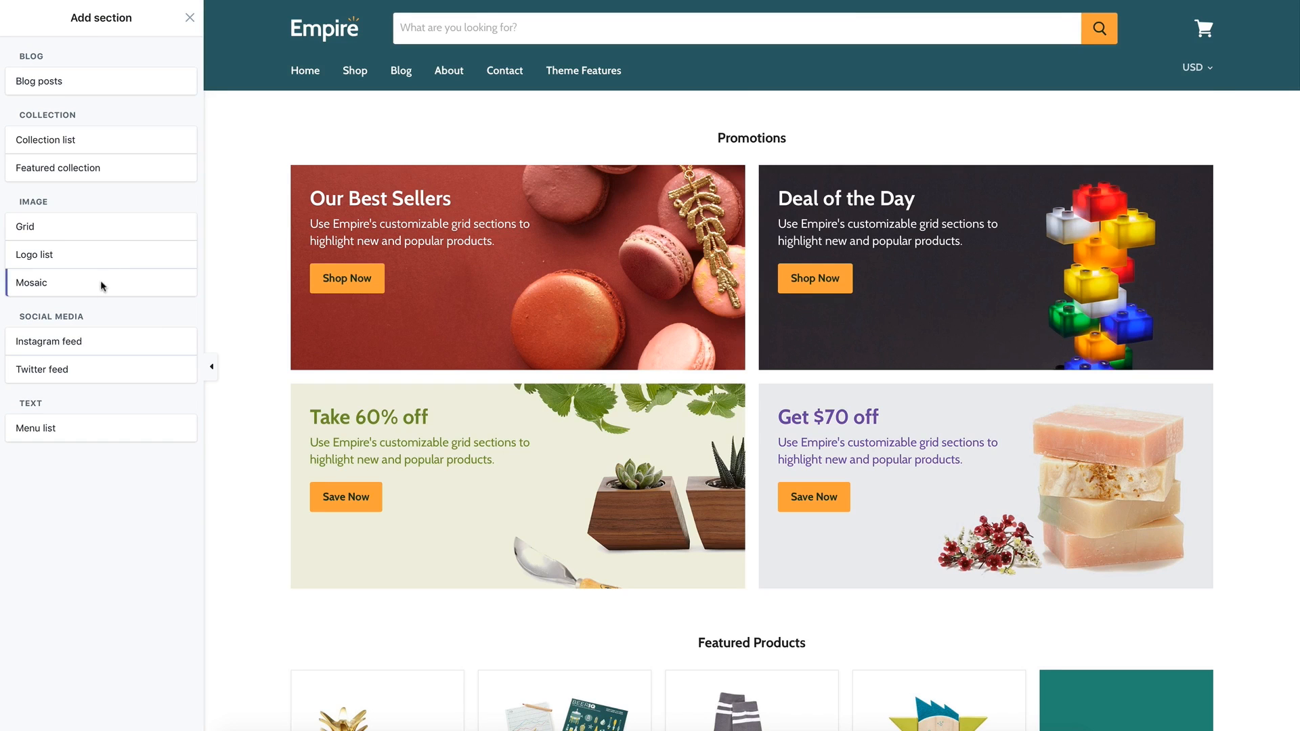
{"action": "mouse_move", "coordinate": [104, 283]}
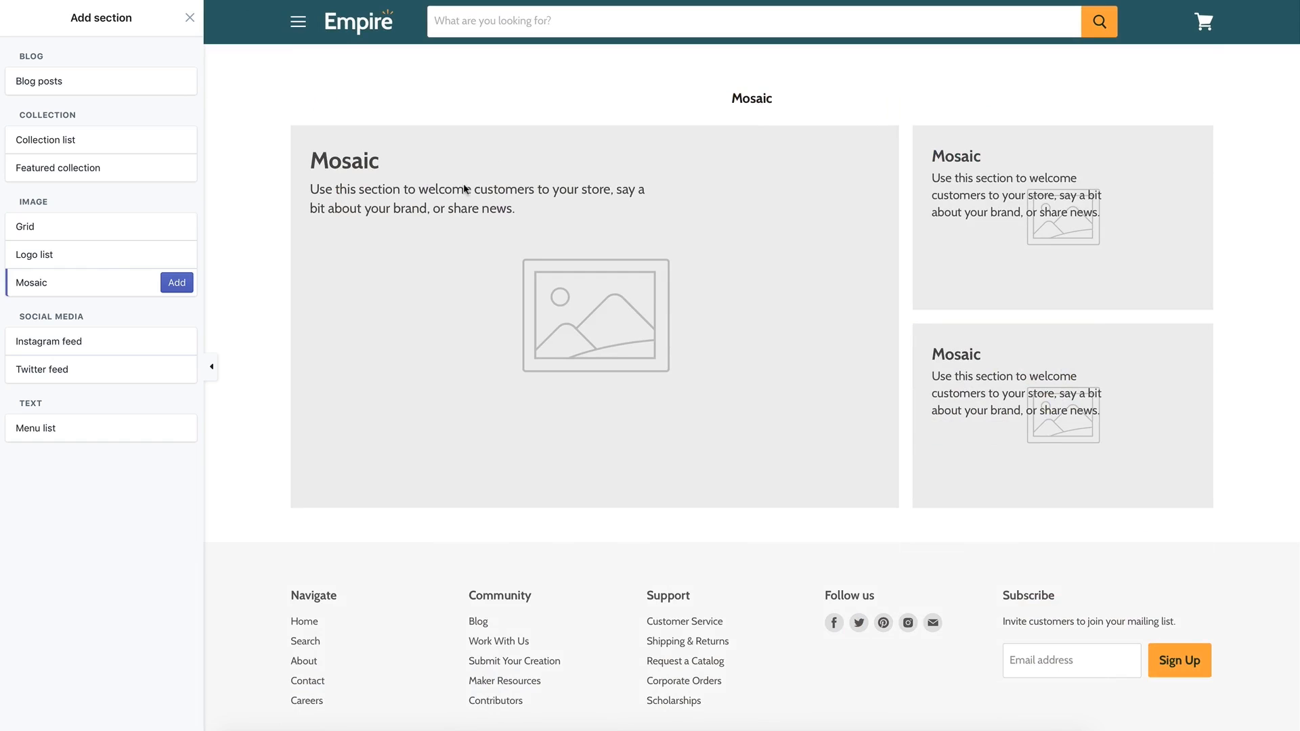
{"action": "left_click", "coordinate": [185, 283]}
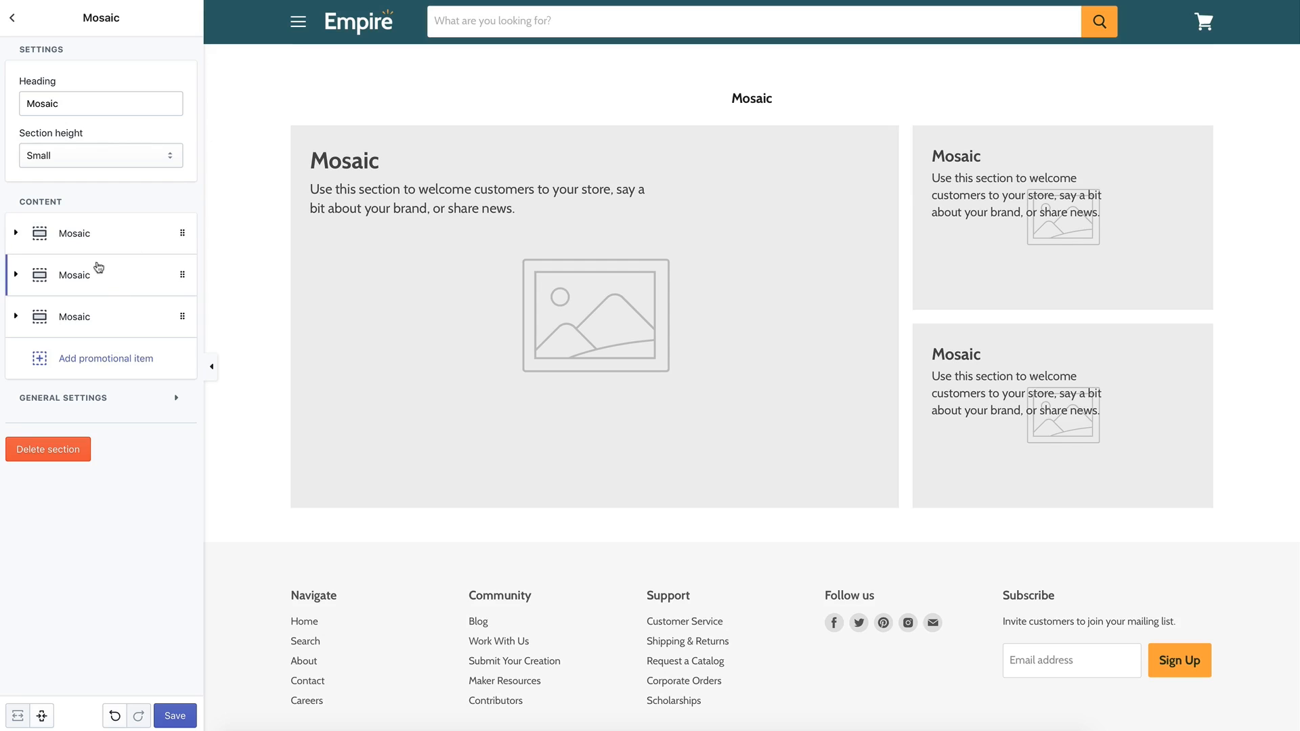
Link the first Mosaic block to the Our Story page.
{"action": "left_click", "coordinate": [69, 243]}
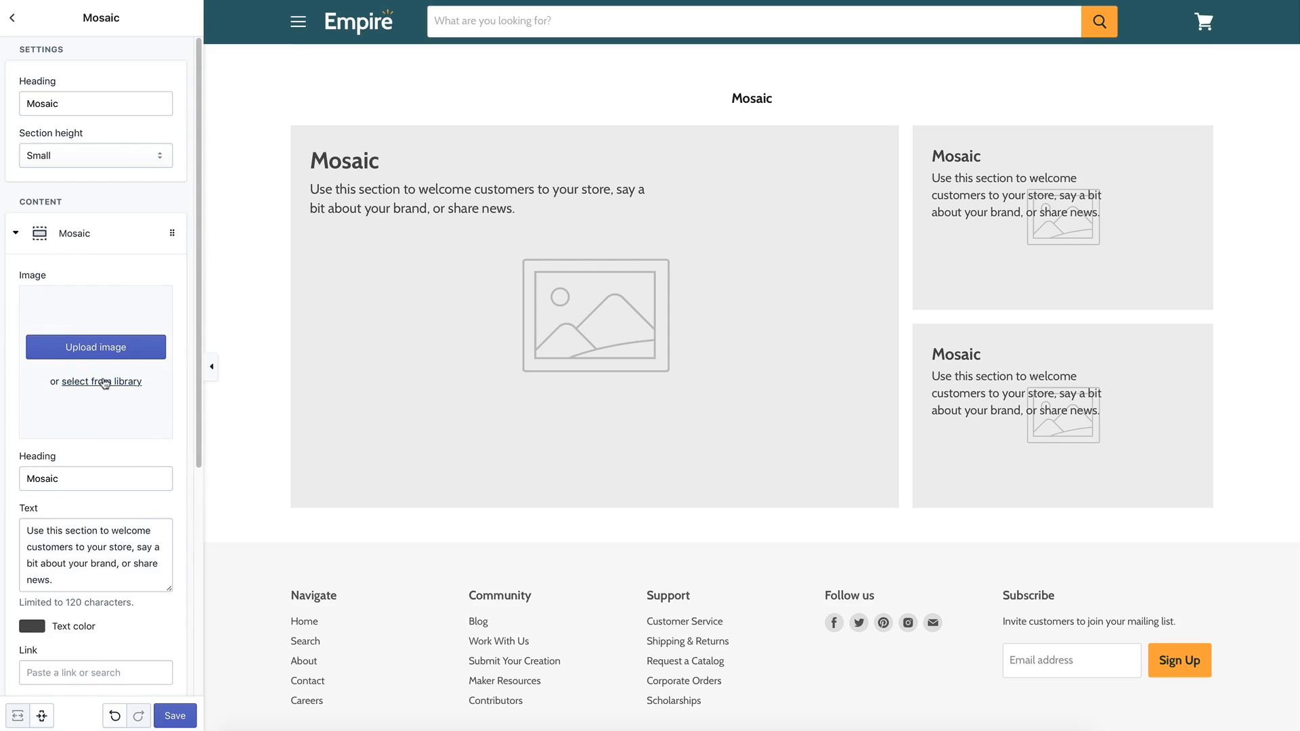
{"action": "scroll", "coordinate": [110, 471], "scroll_direction": "down", "scroll_amount": 2}
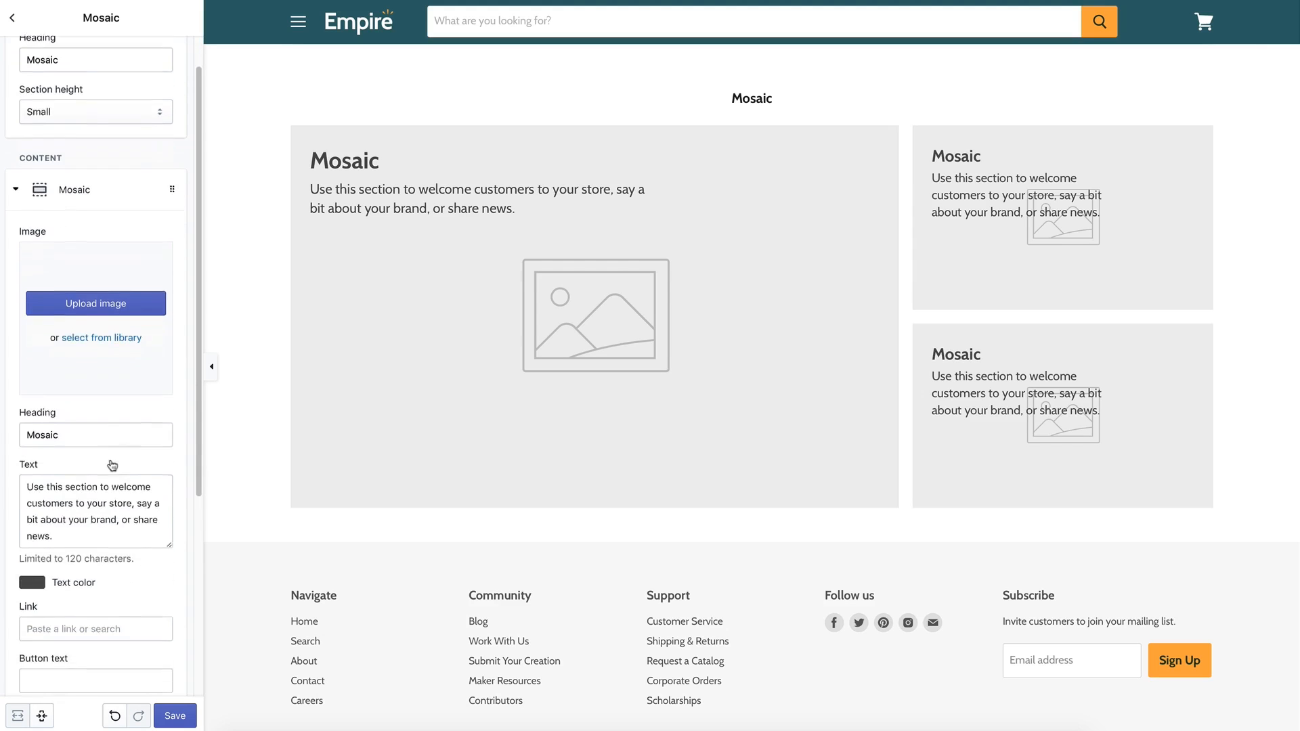
{"action": "left_click", "coordinate": [61, 443]}
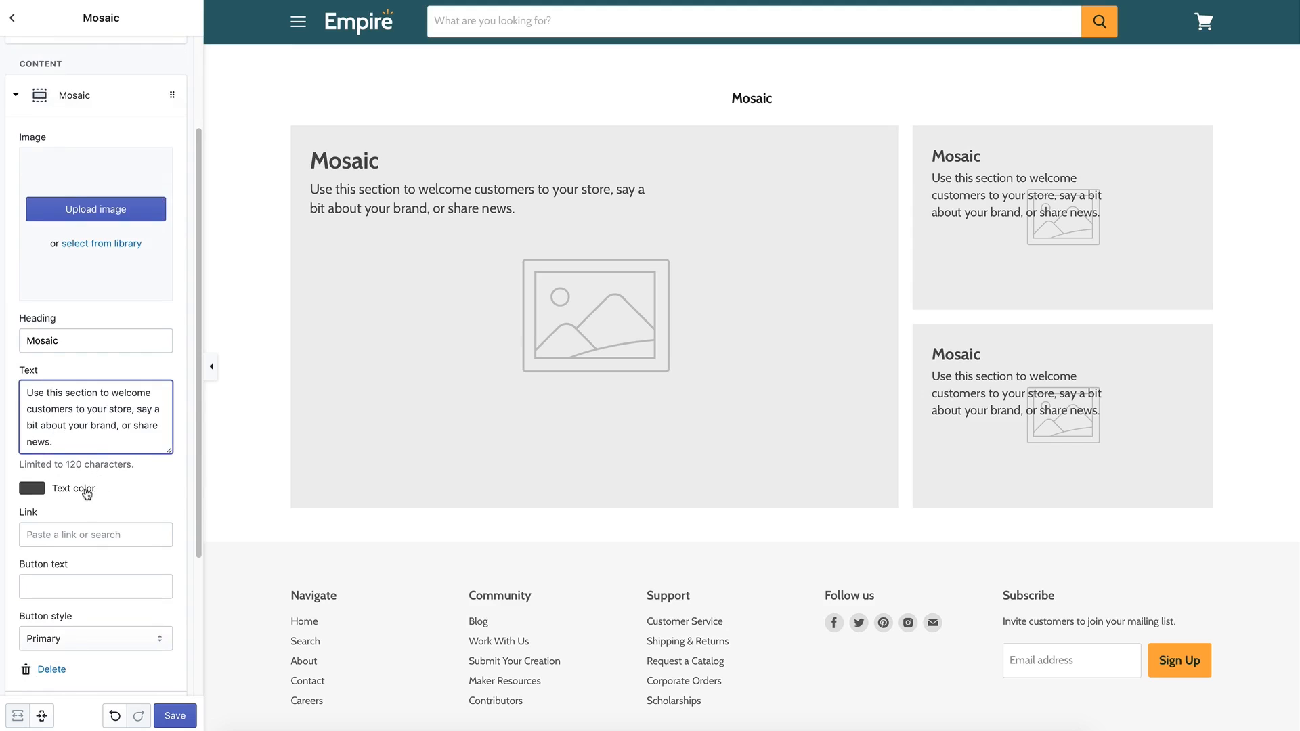
{"action": "left_click", "coordinate": [97, 512]}
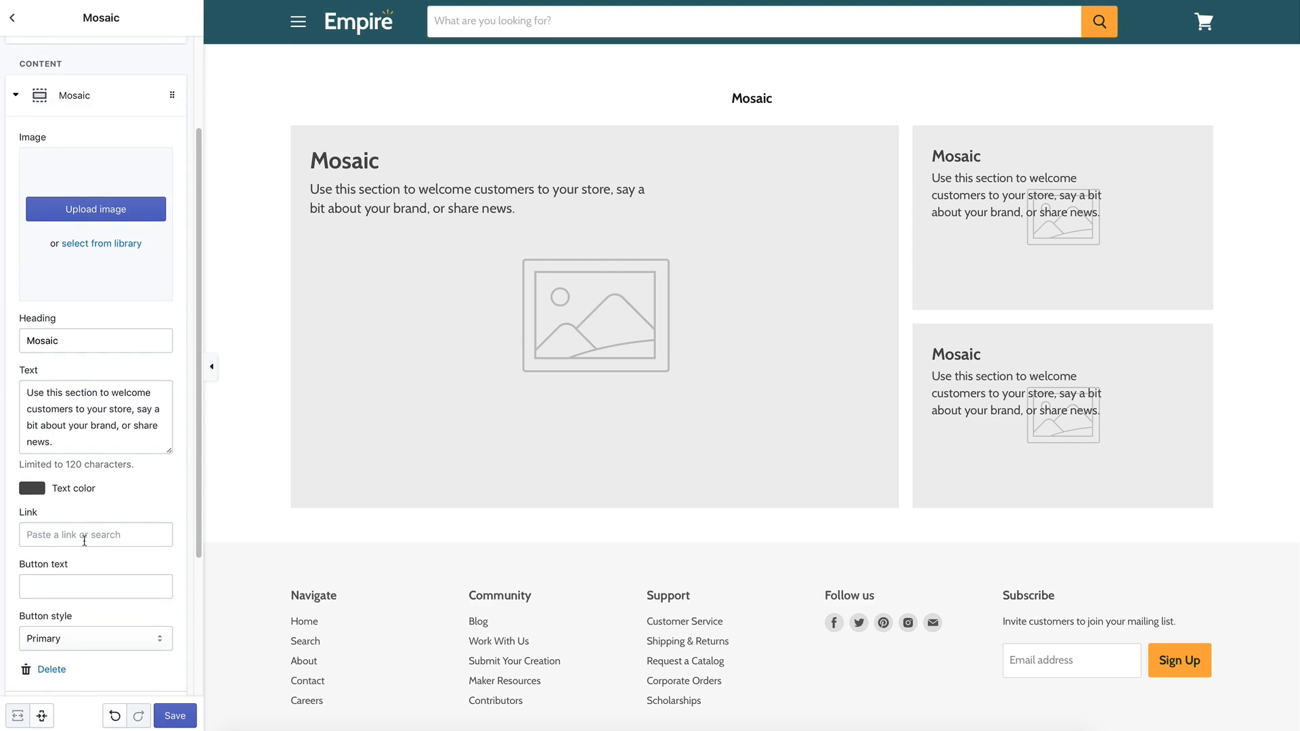
{"action": "left_click", "coordinate": [86, 535]}
{"action": "left_click", "coordinate": [68, 454]}
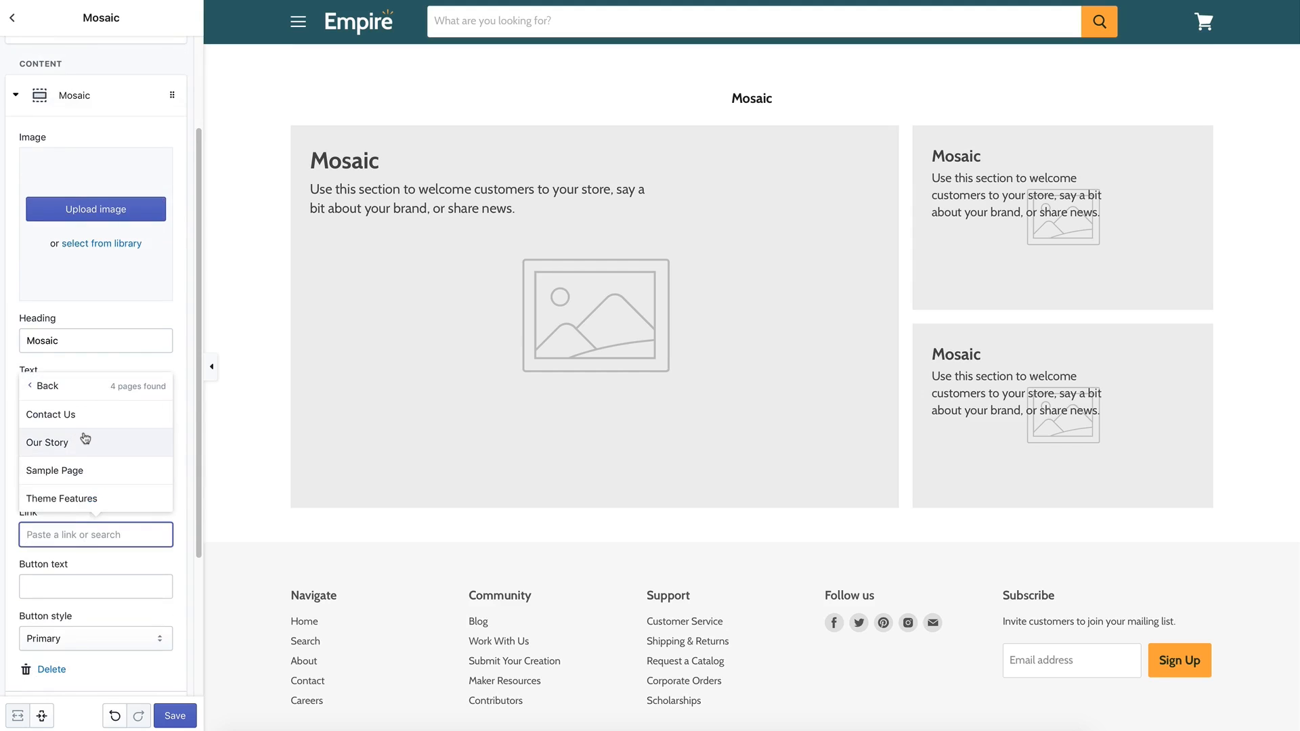
{"action": "left_click", "coordinate": [88, 440]}
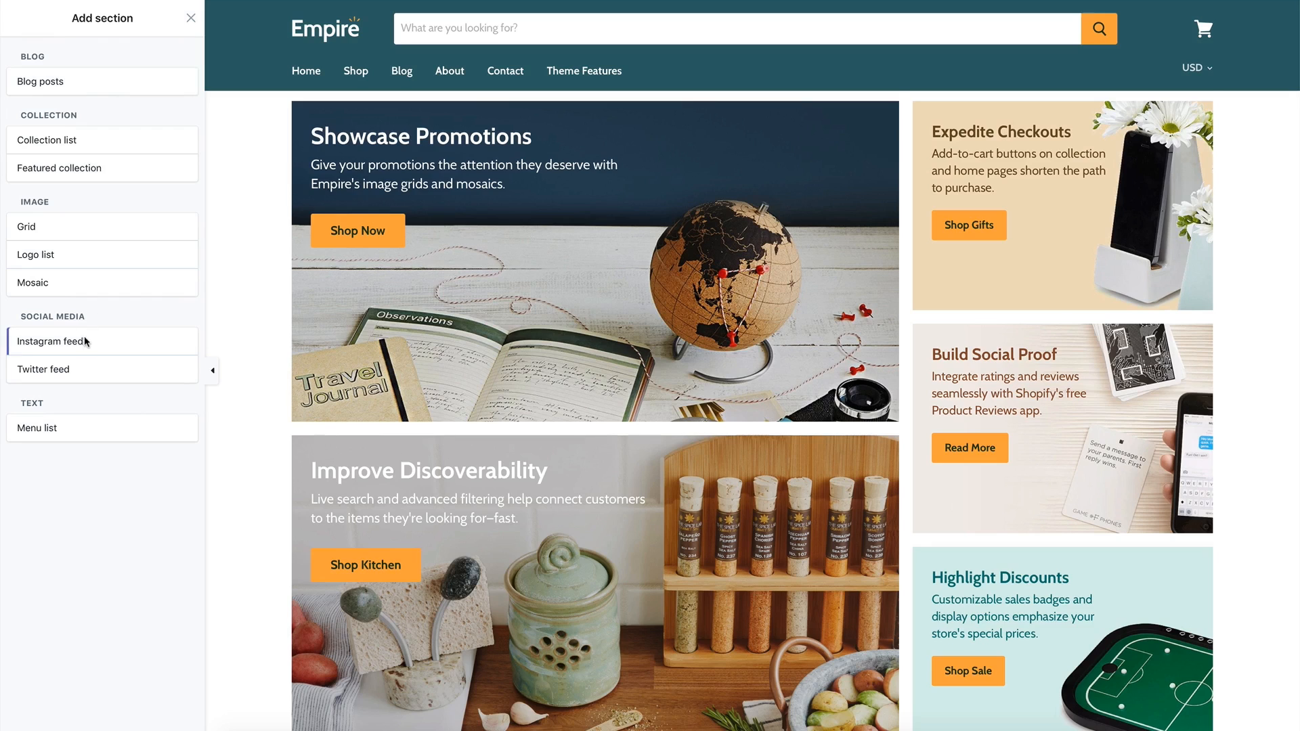
Add an Instagram feed section and connect it with a pasted access token so five photos load.
{"action": "left_click", "coordinate": [85, 340]}
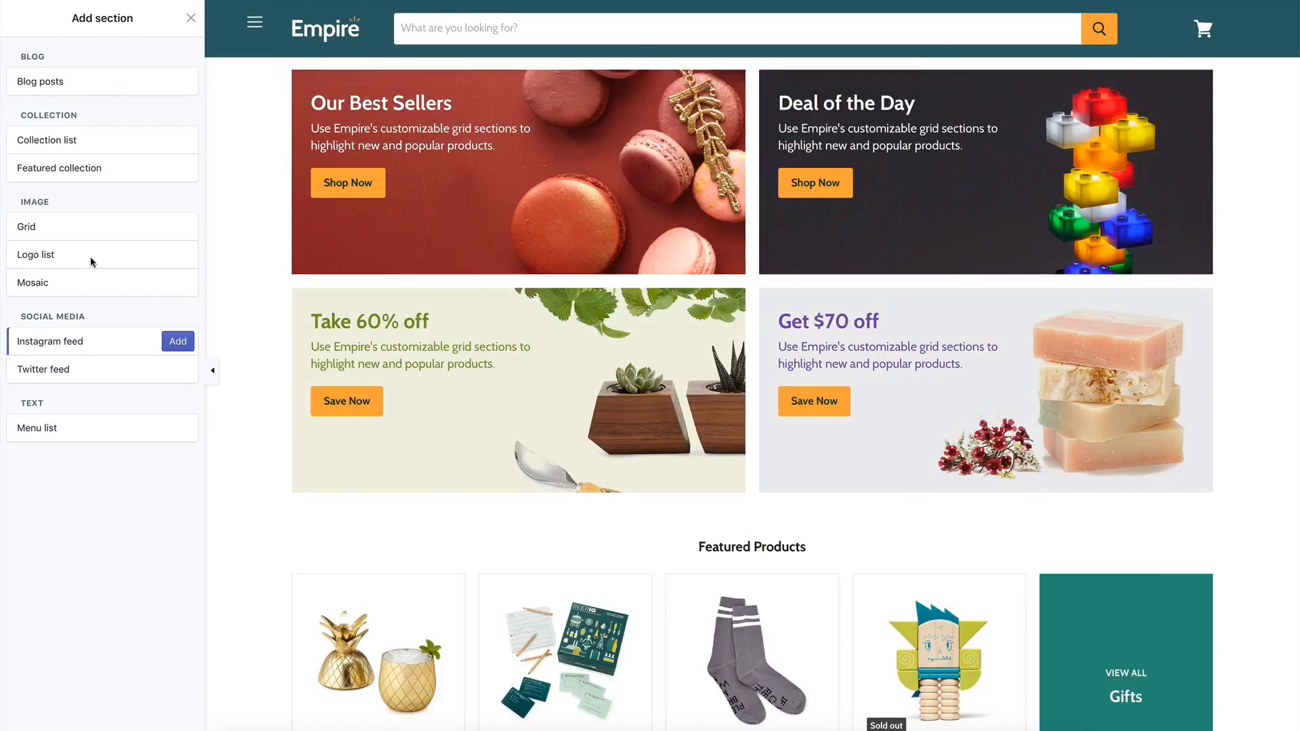
{"action": "left_click", "coordinate": [179, 341]}
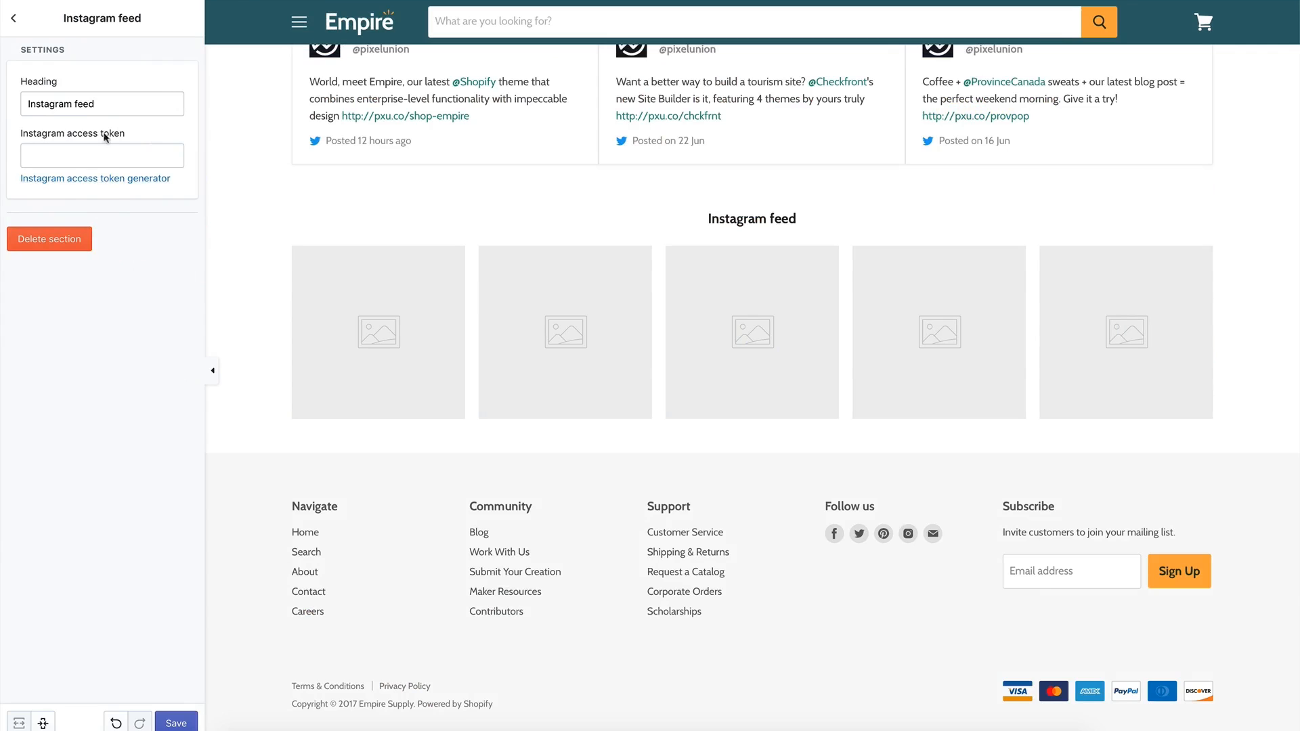
{"action": "left_click", "coordinate": [114, 180]}
{"action": "left_click", "coordinate": [97, 146]}
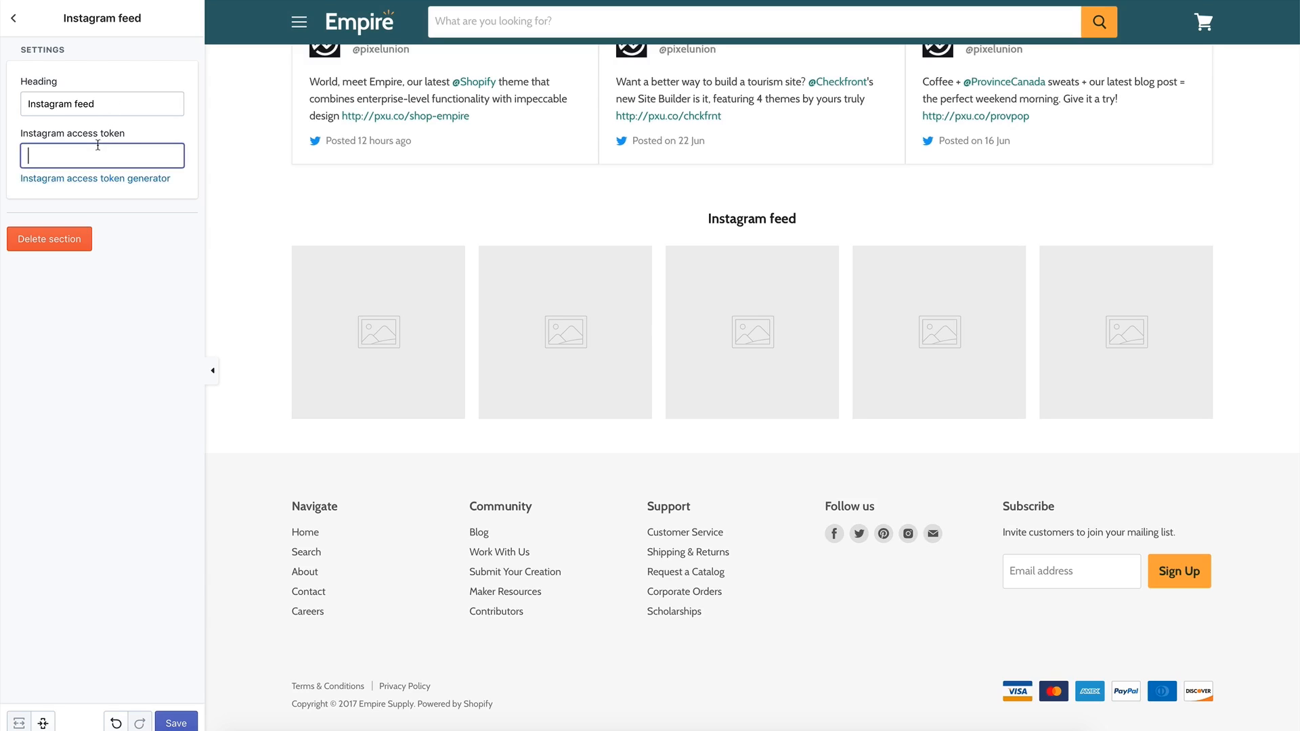
{"action": "key", "text": "ctrl+v"}
{"action": "left_click", "coordinate": [132, 213]}
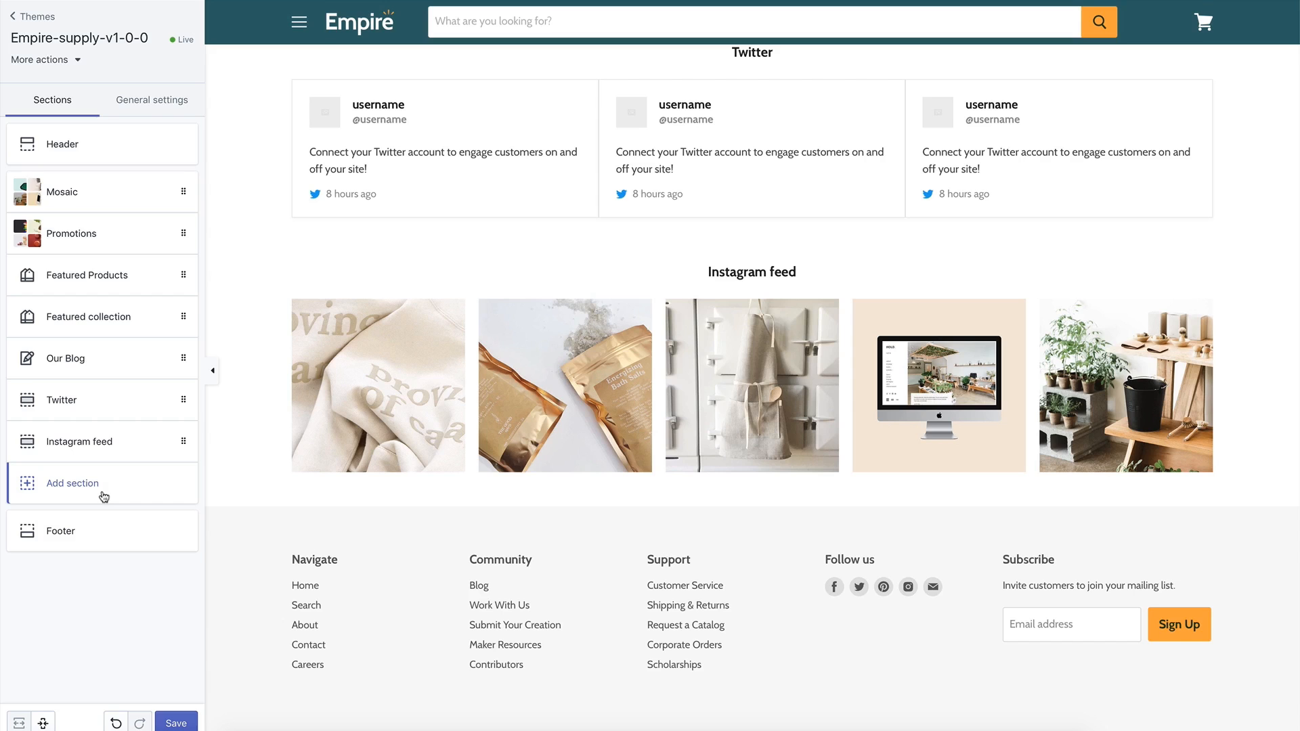
{"action": "left_click", "coordinate": [103, 497]}
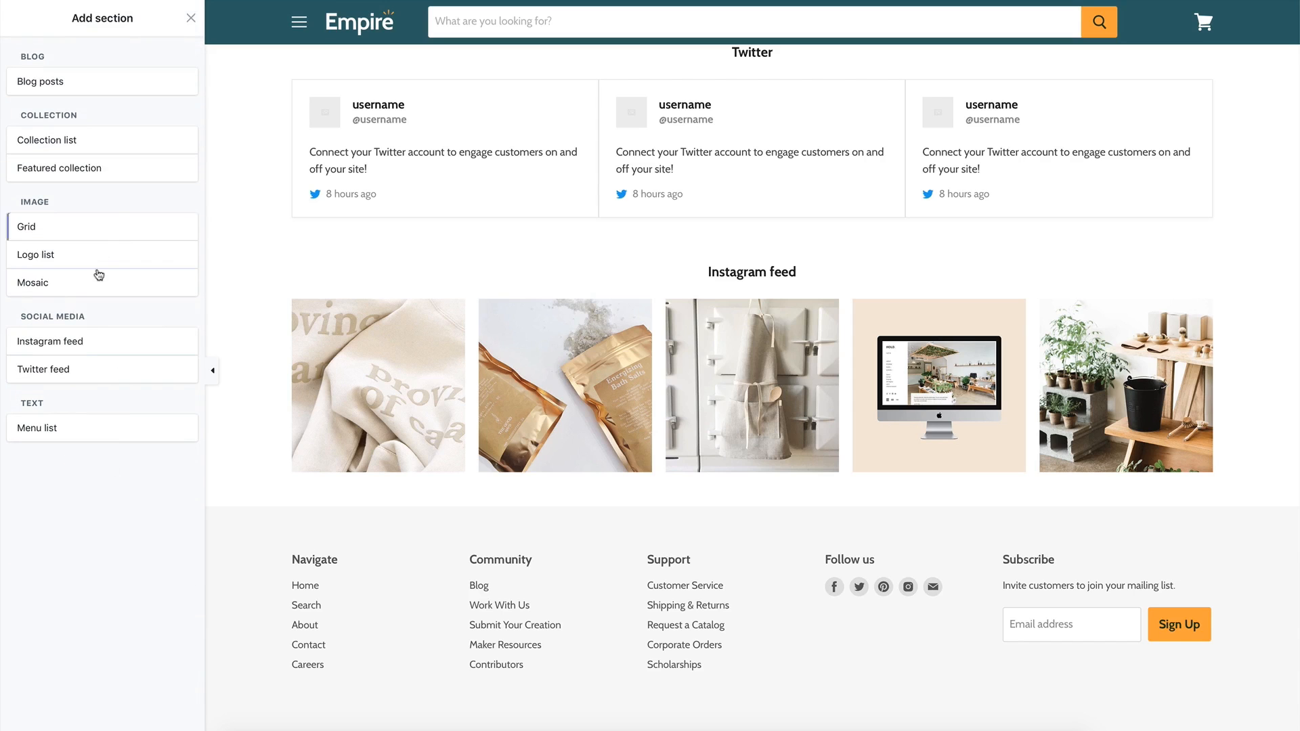
Add a Twitter feed for the pixelunion account with retweets and images turned off.
{"action": "mouse_move", "coordinate": [72, 372]}
{"action": "left_click", "coordinate": [185, 369]}
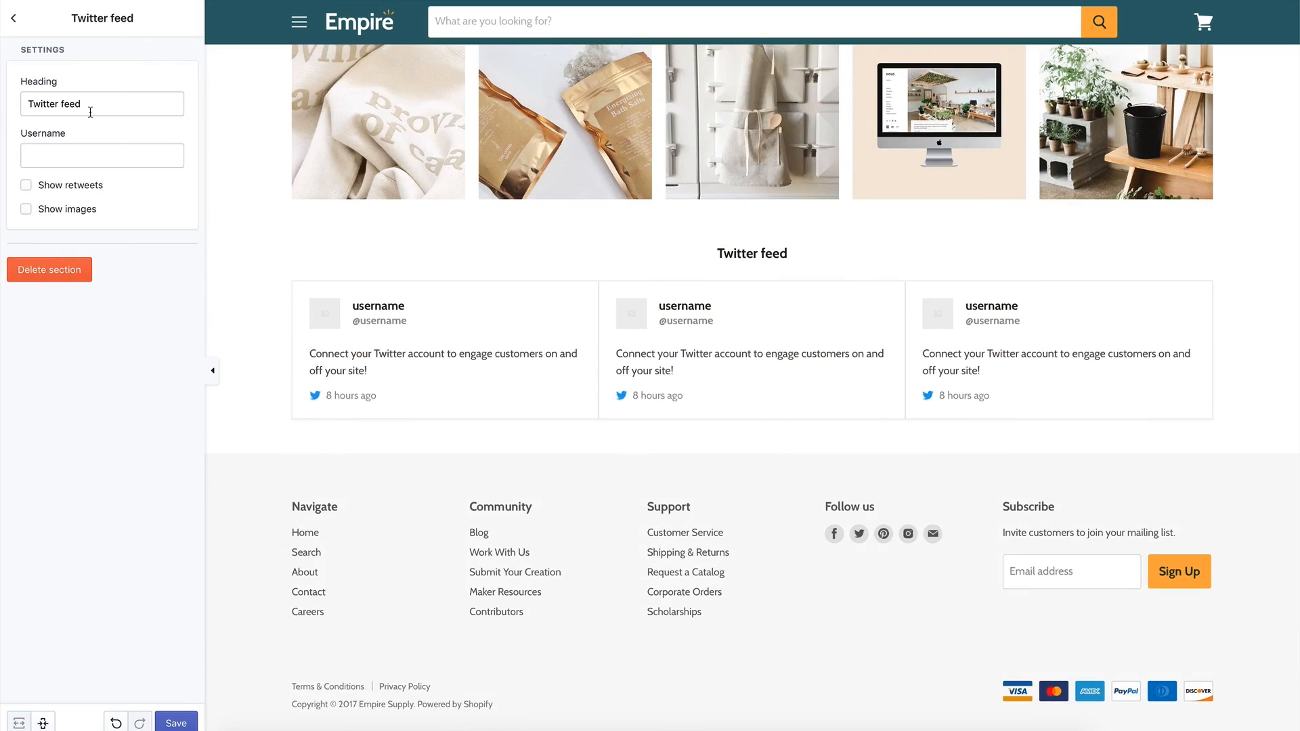
{"action": "left_click", "coordinate": [83, 154]}
{"action": "type", "text": "pixelunion"}
{"action": "left_click", "coordinate": [132, 214]}
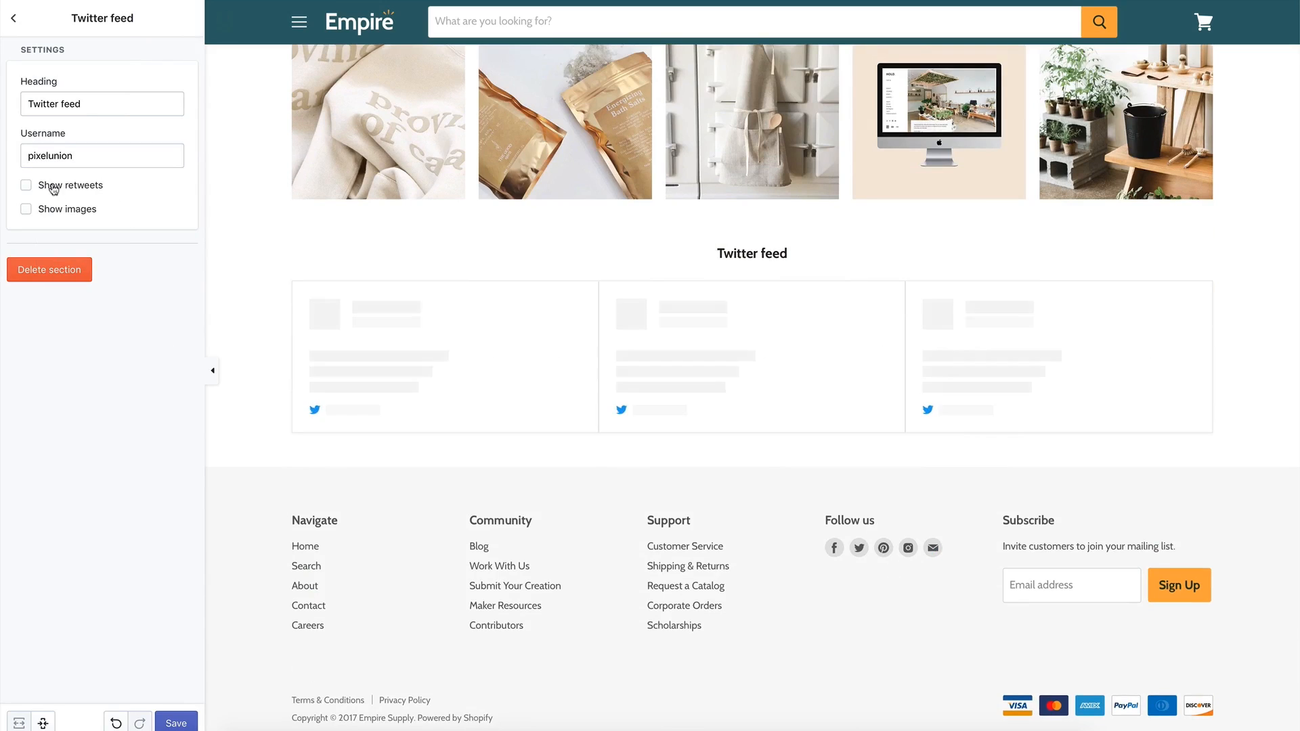
{"action": "left_click", "coordinate": [26, 185]}
{"action": "left_click", "coordinate": [25, 209]}
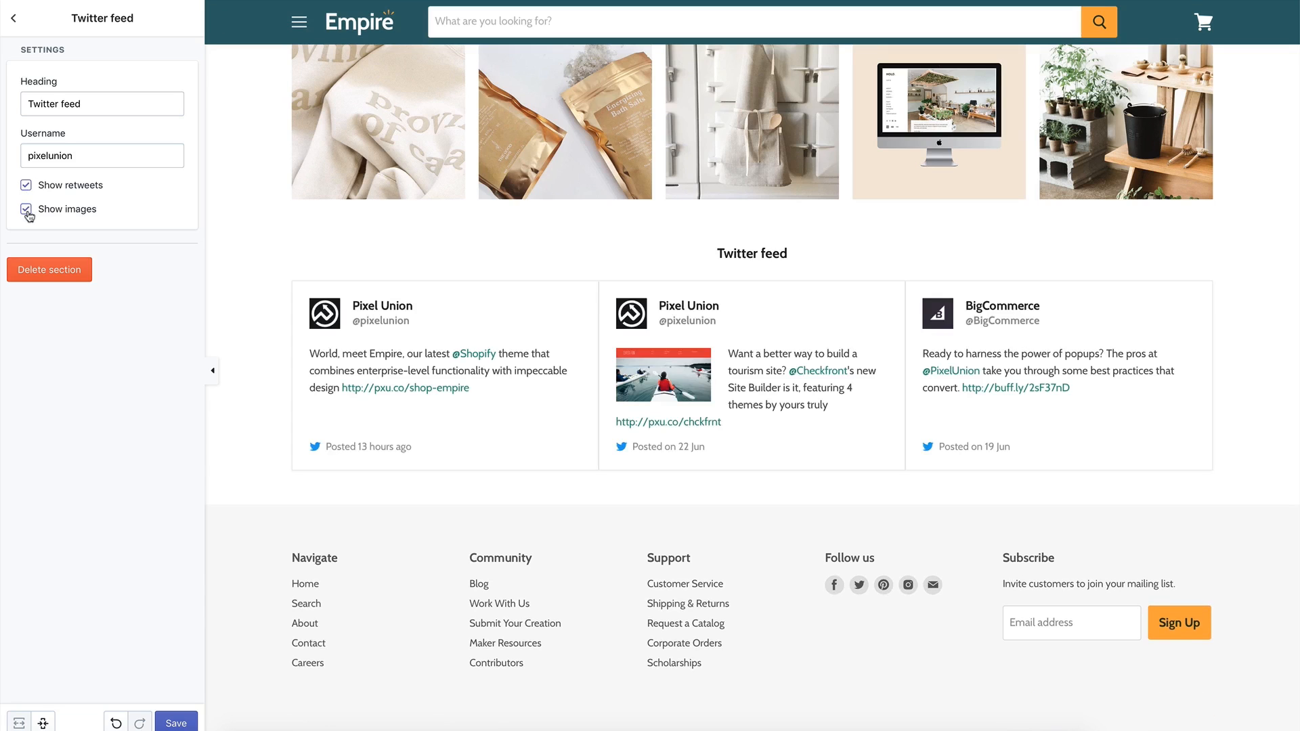
{"action": "left_click", "coordinate": [26, 210]}
{"action": "left_click", "coordinate": [27, 186]}
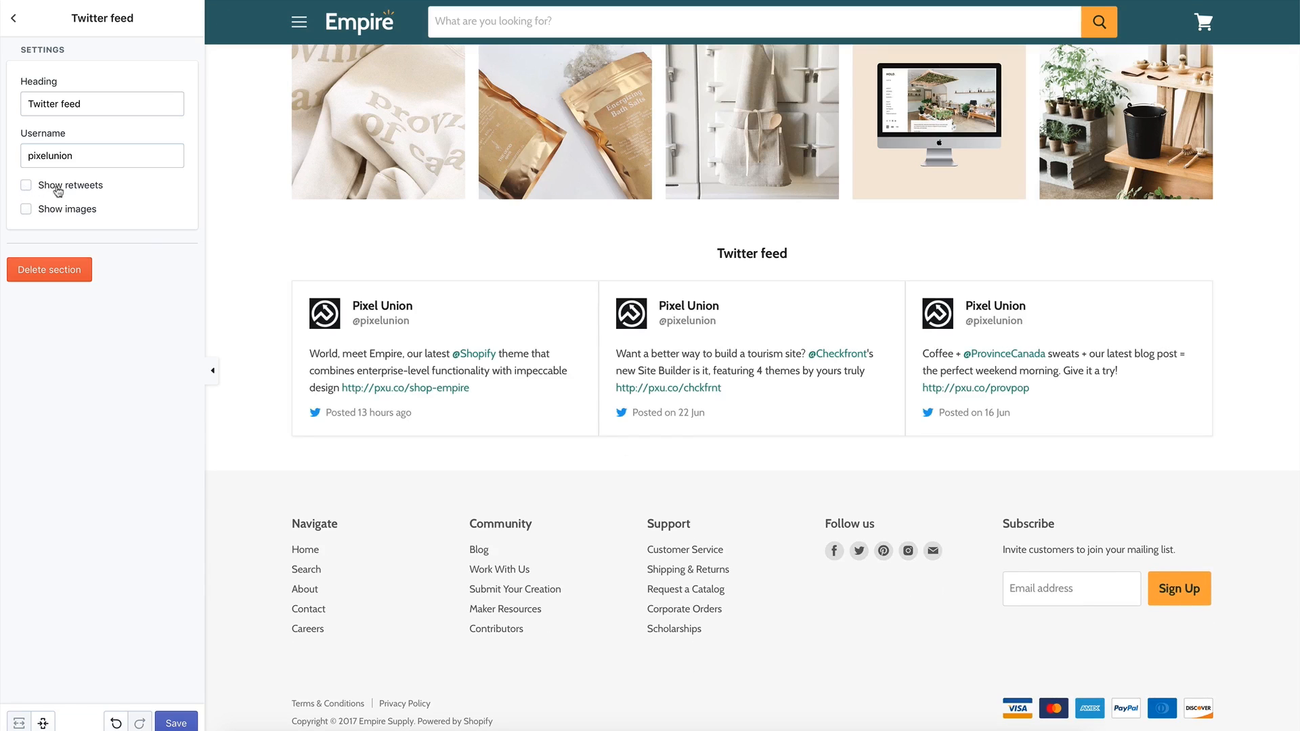
{"action": "left_click", "coordinate": [17, 25]}
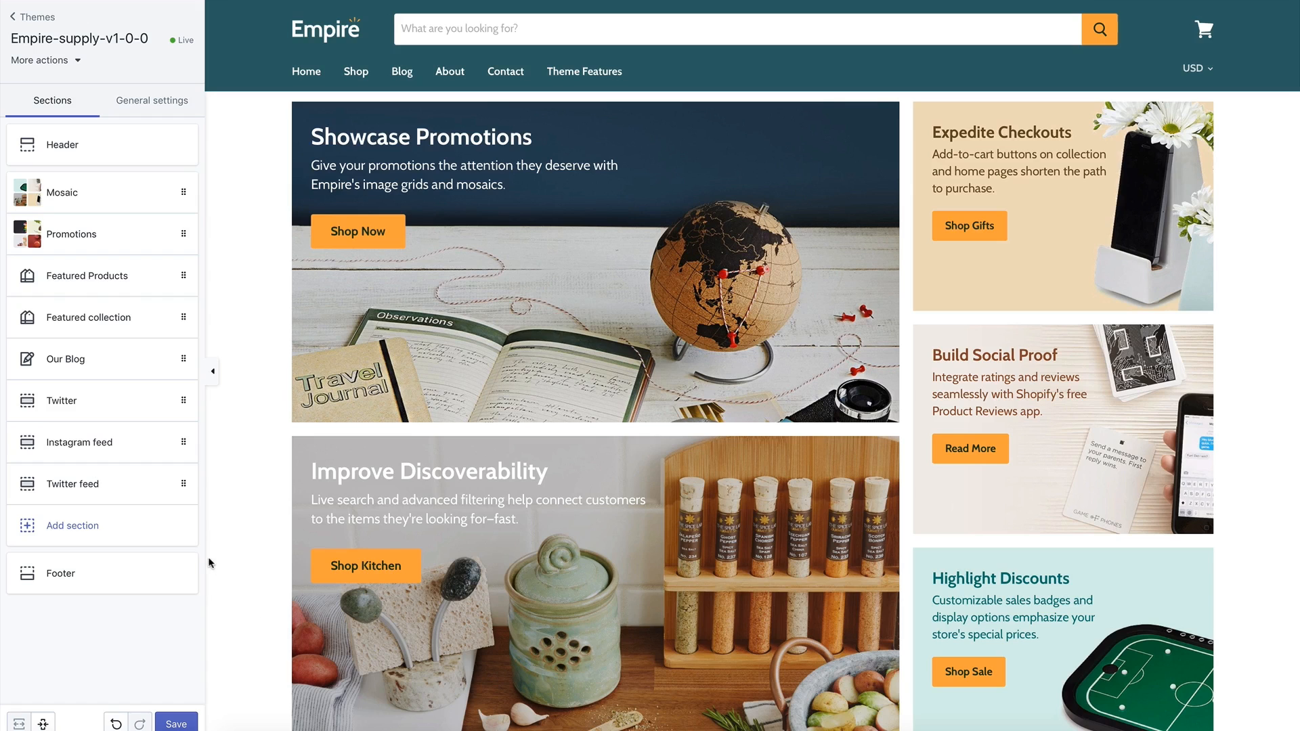
Add a Menu list section and assign the Fun menu to its first block.
{"action": "left_click", "coordinate": [136, 535]}
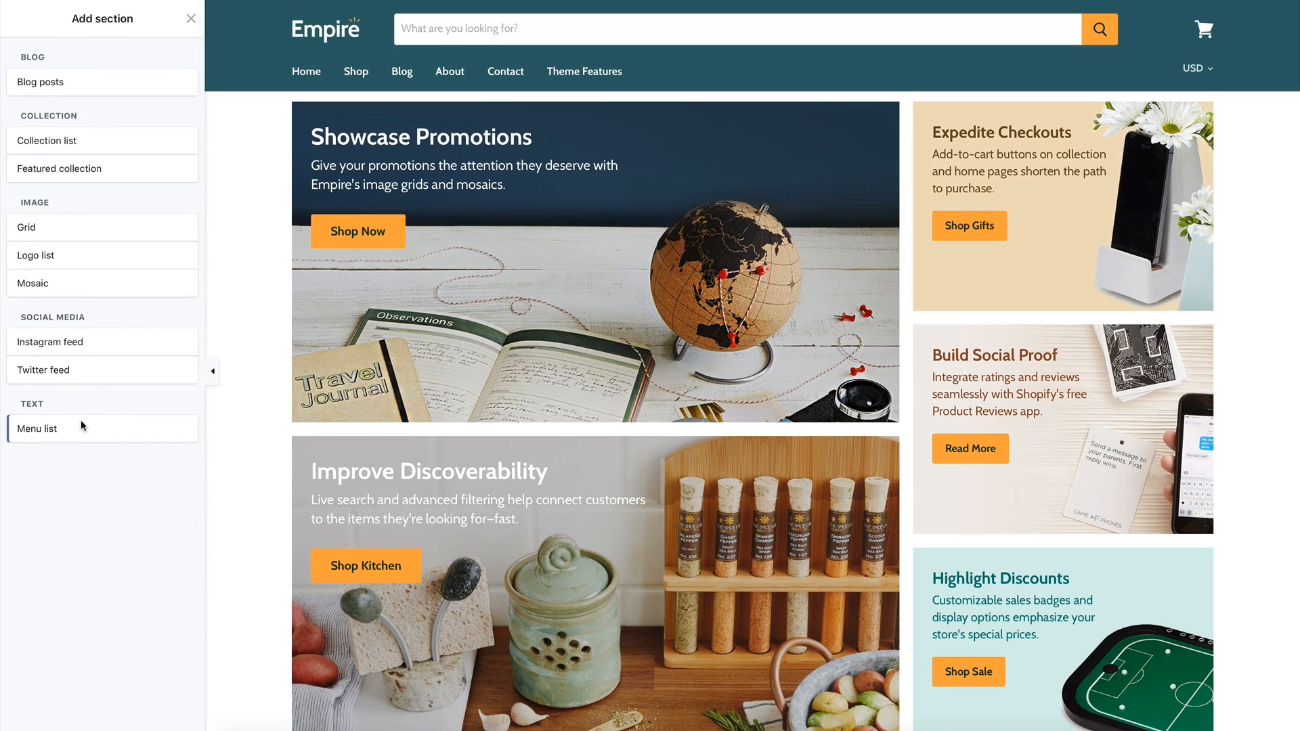
{"action": "mouse_move", "coordinate": [172, 430]}
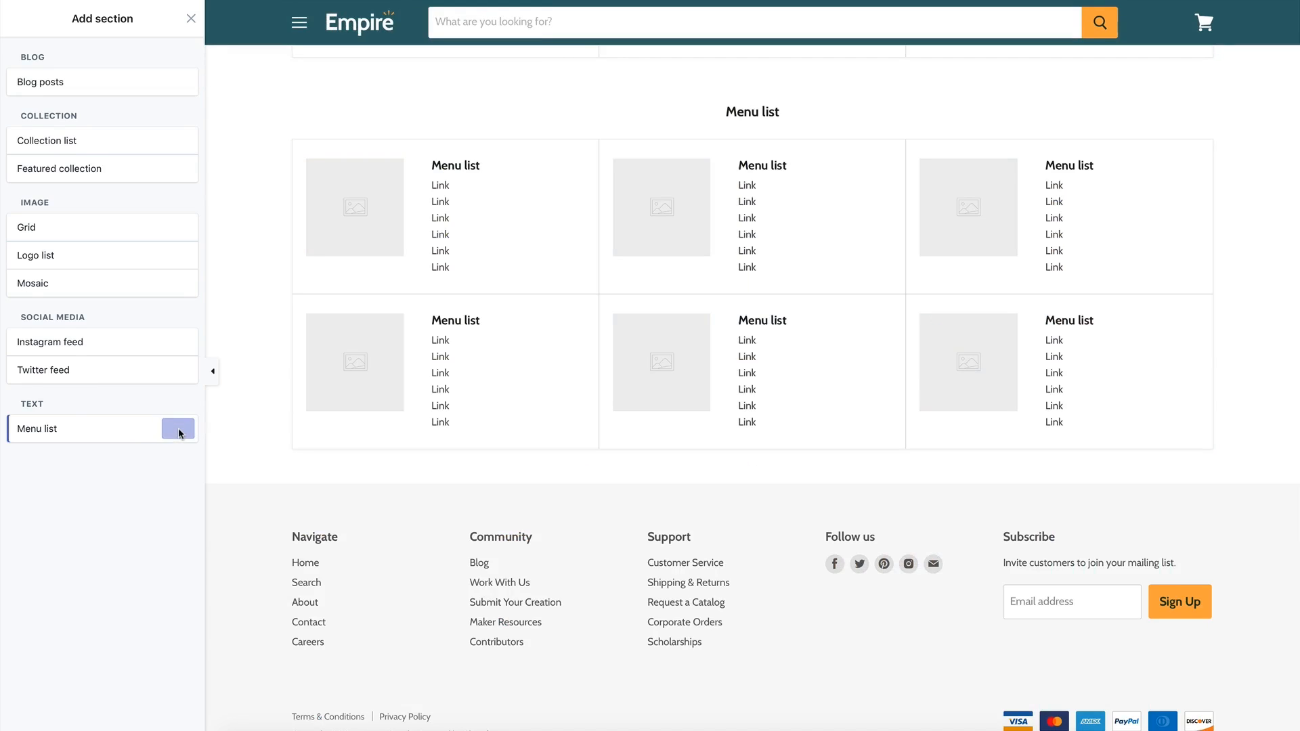
{"action": "left_click", "coordinate": [179, 431]}
{"action": "left_click", "coordinate": [88, 194]}
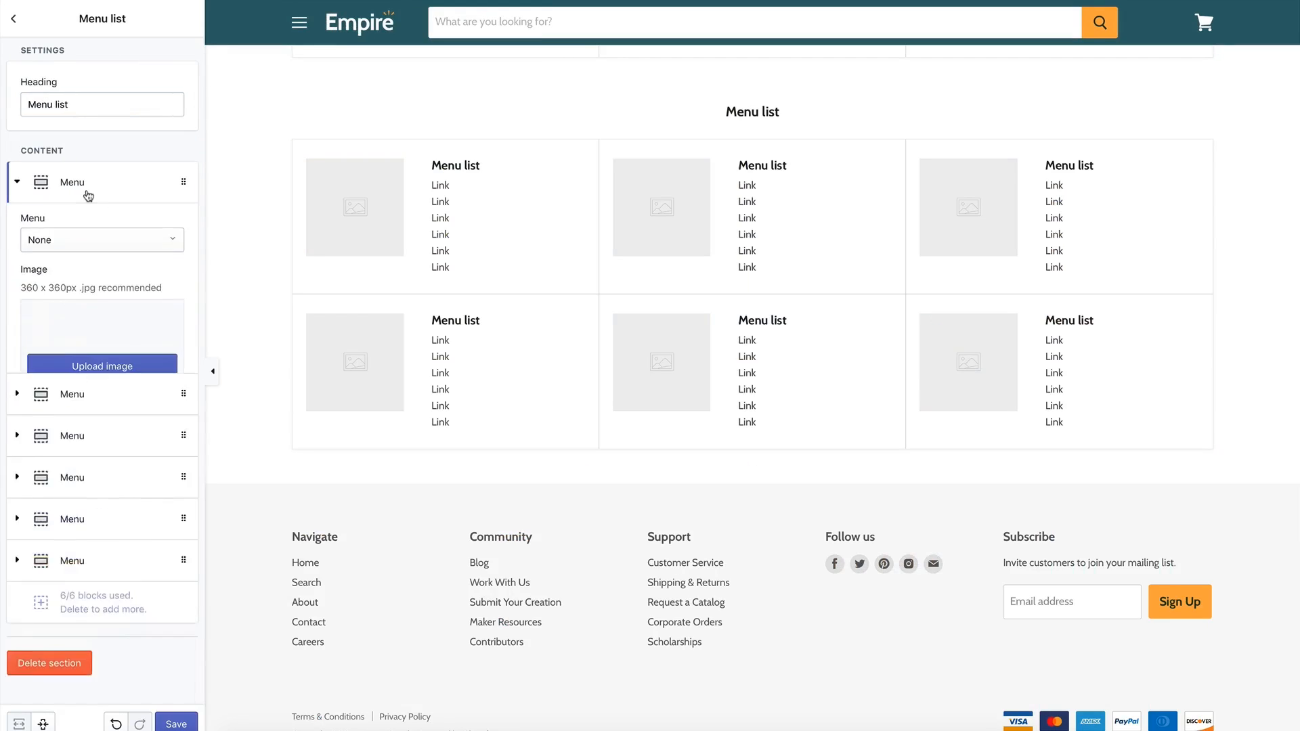
{"action": "left_click", "coordinate": [70, 252]}
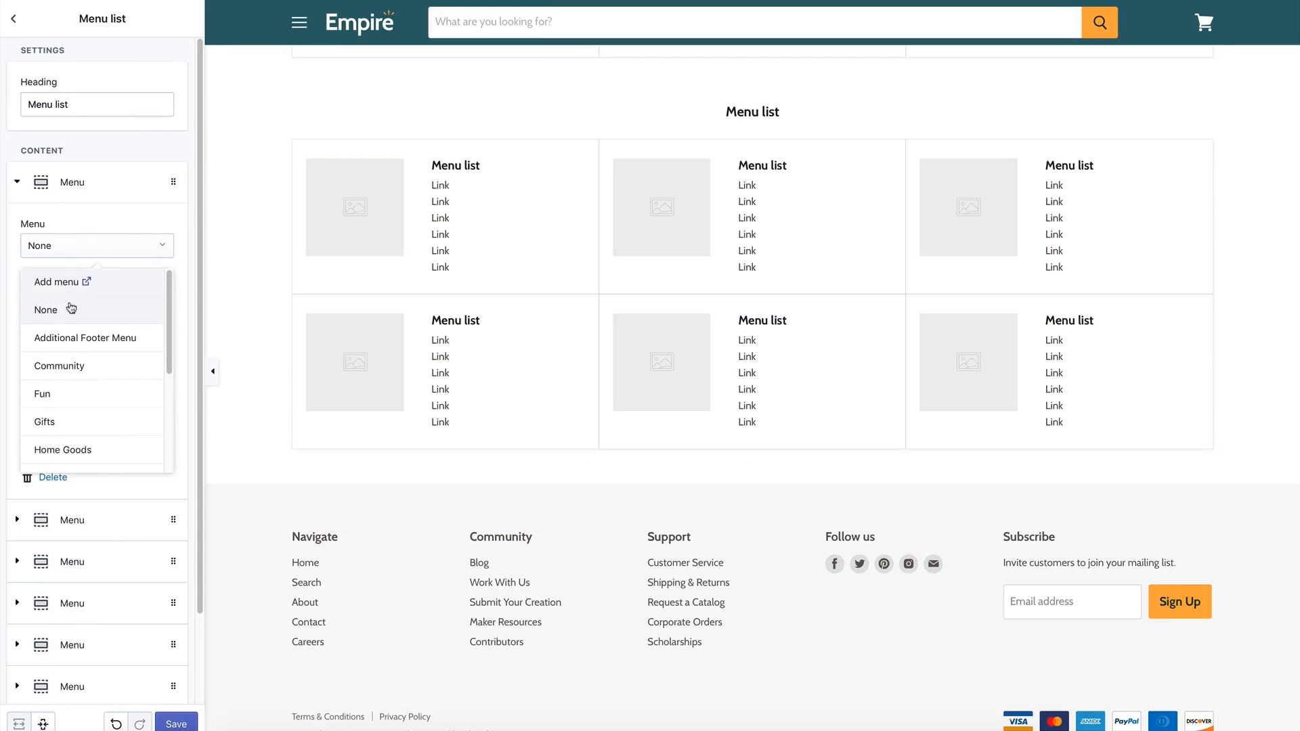
{"action": "left_click", "coordinate": [67, 400]}
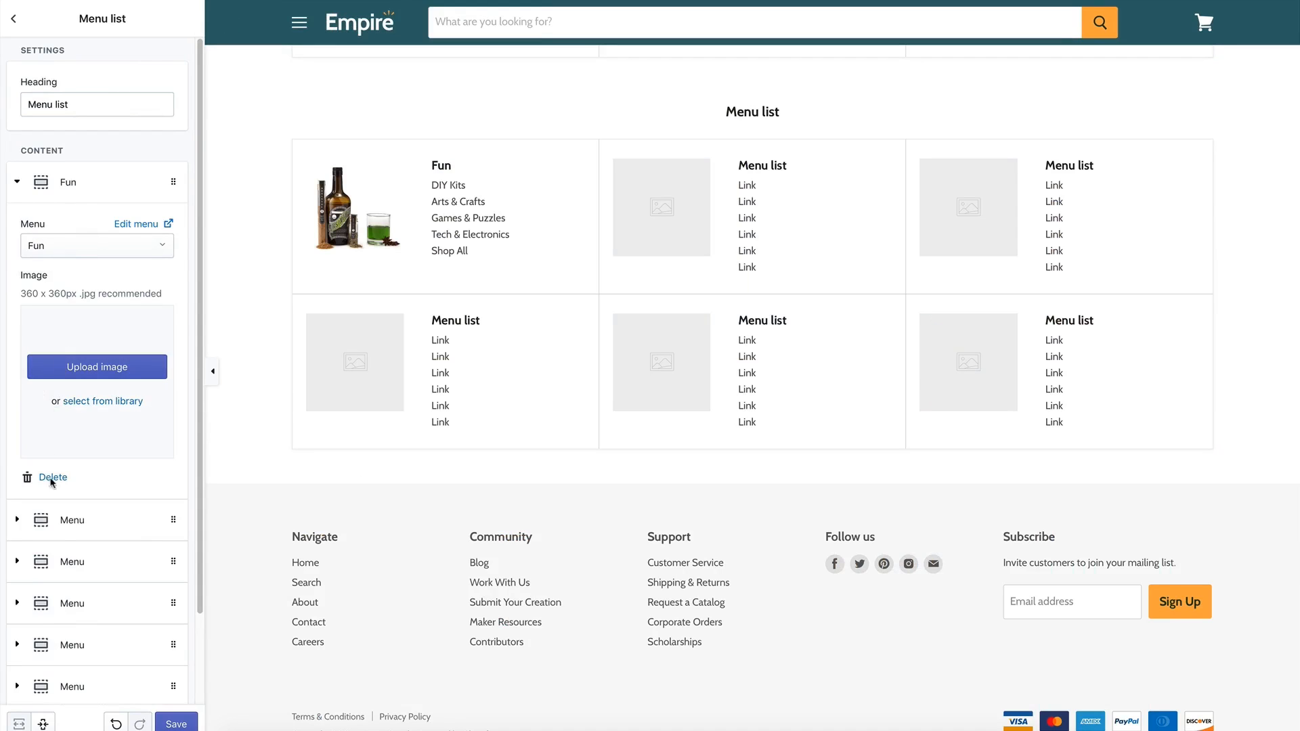
Set the second block to the Home Goods menu with the green tray library image.
{"action": "left_click", "coordinate": [60, 530]}
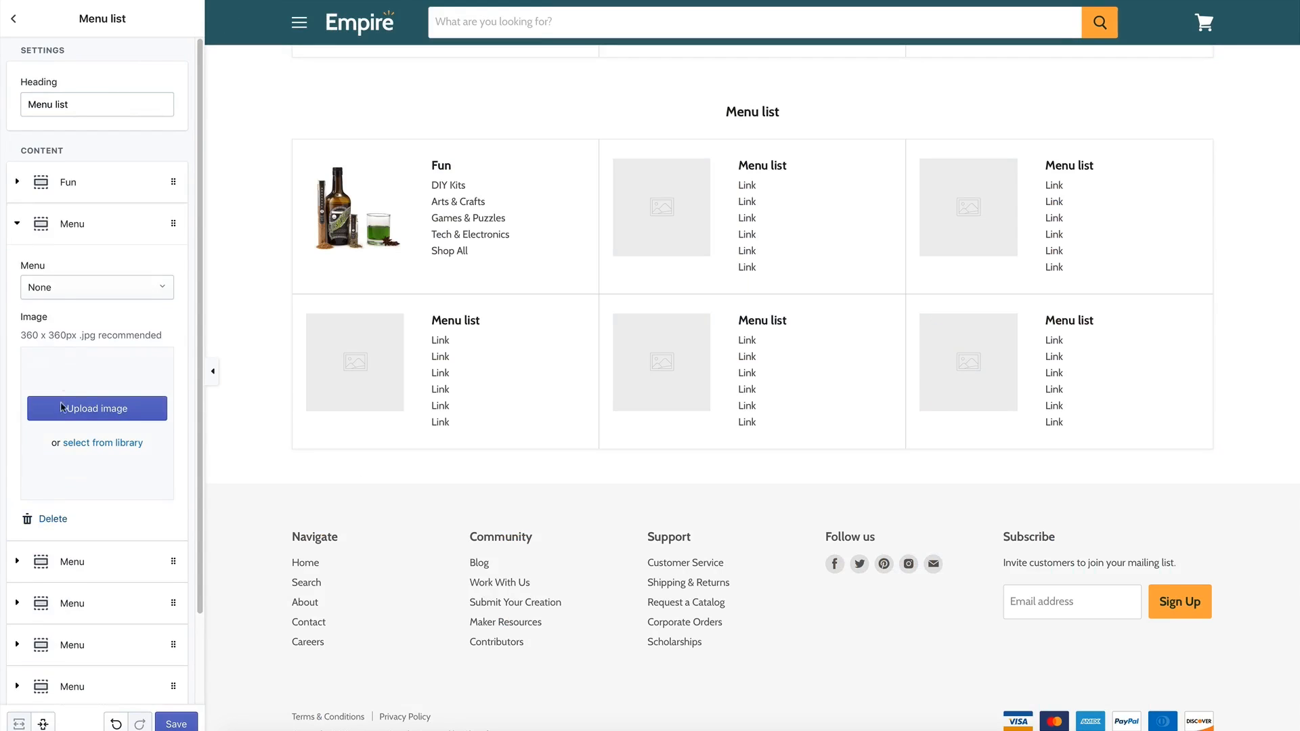
{"action": "left_click", "coordinate": [65, 291]}
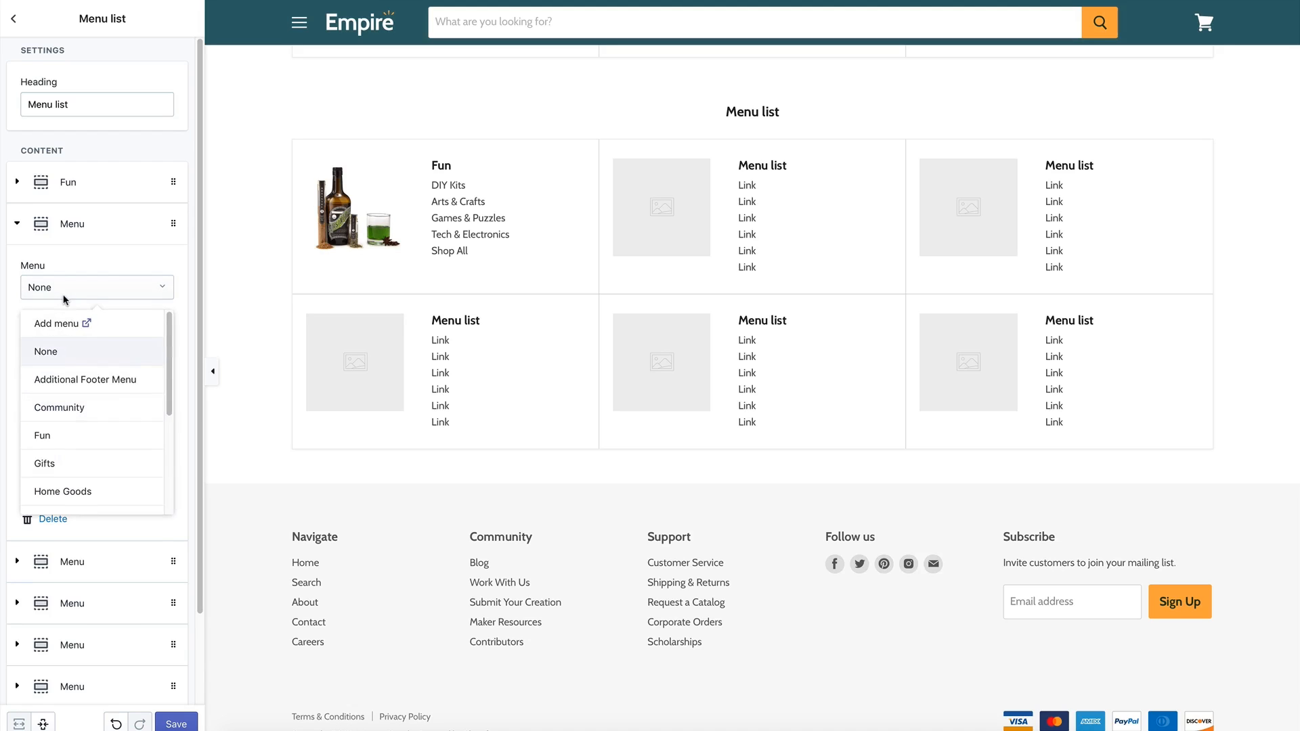
{"action": "scroll", "coordinate": [67, 436], "scroll_direction": "down", "scroll_amount": 2}
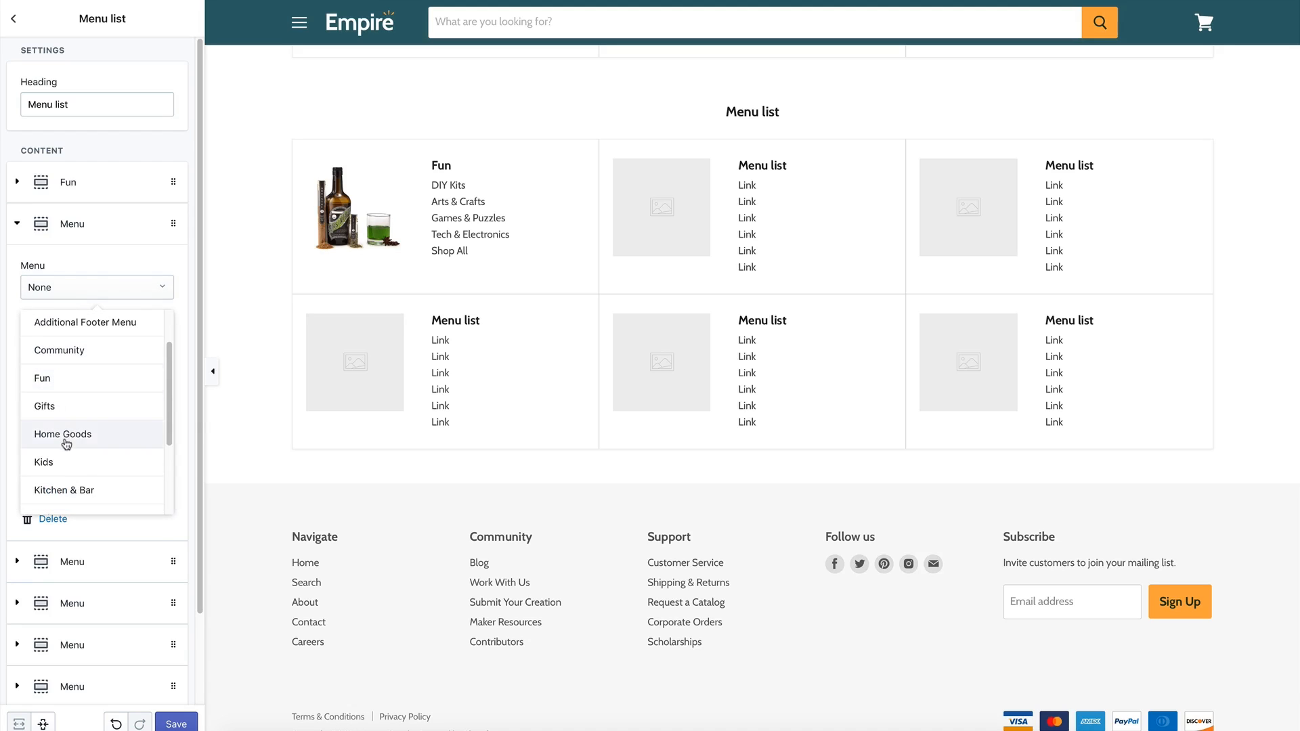
{"action": "left_click", "coordinate": [65, 433]}
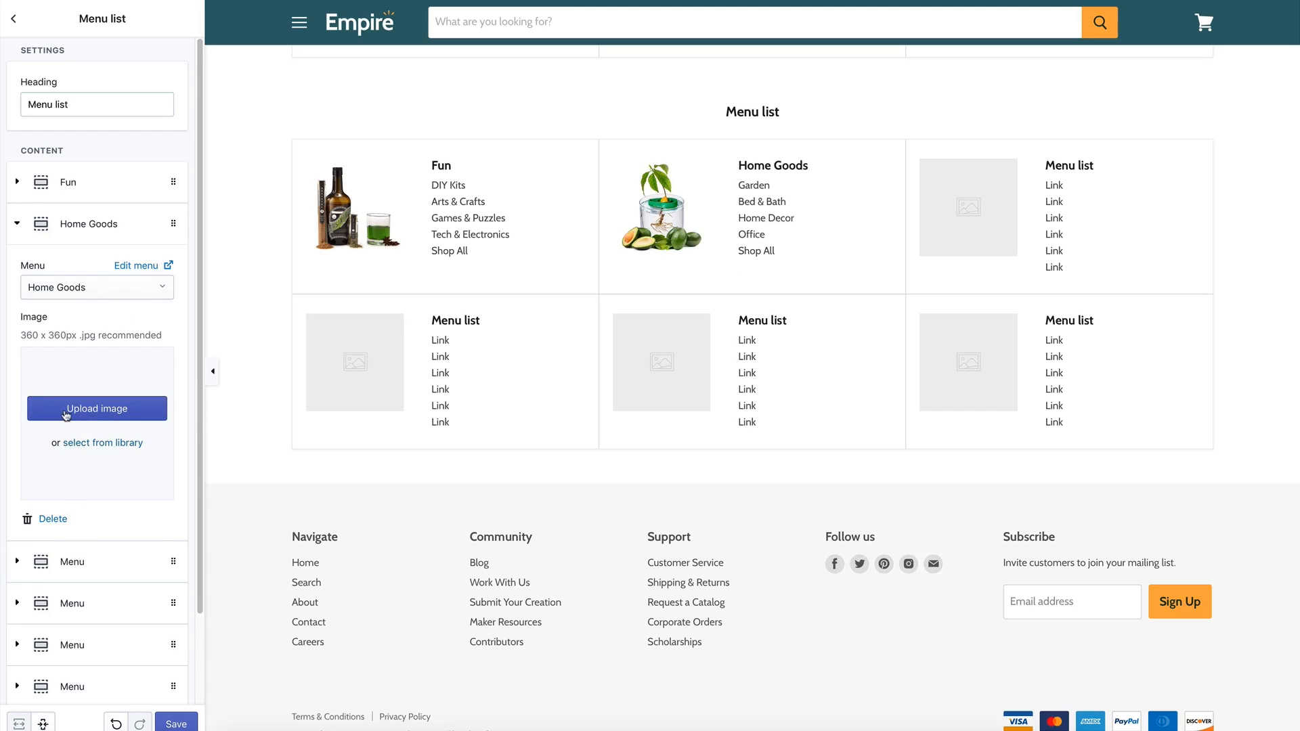
{"action": "left_click", "coordinate": [99, 444]}
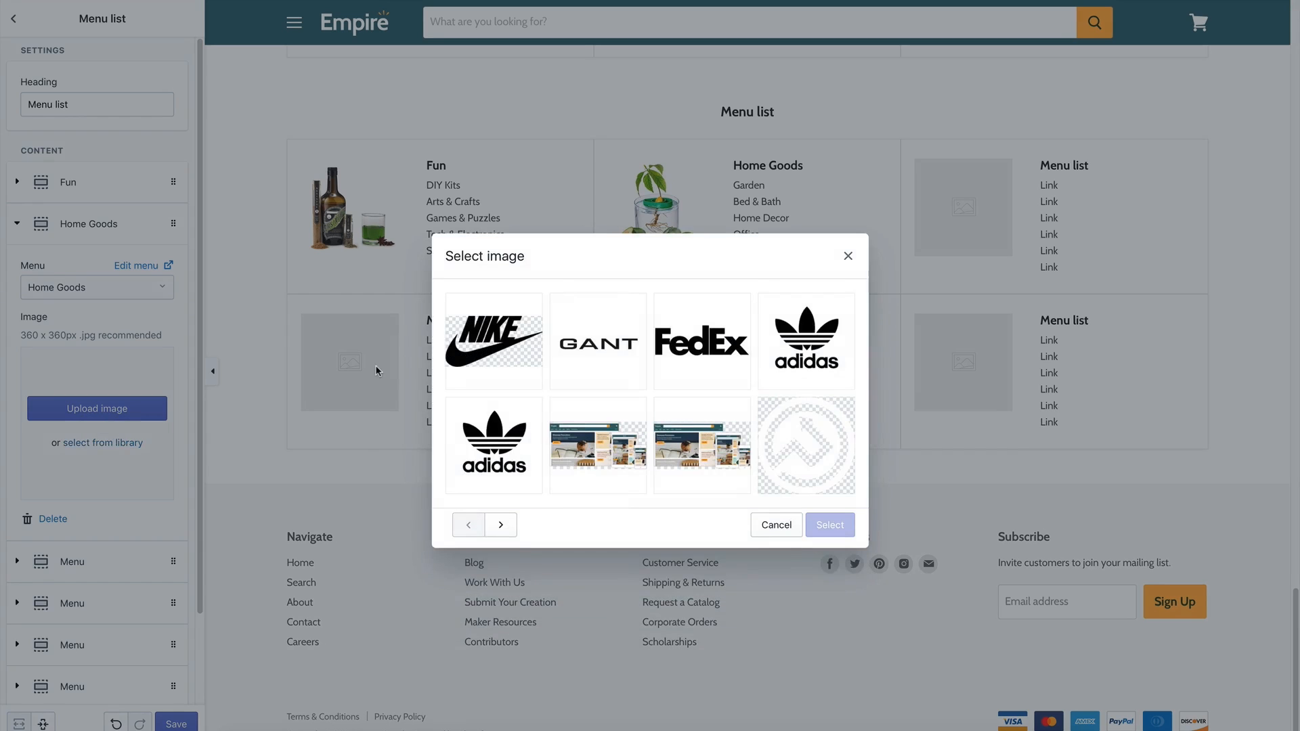
{"action": "left_click", "coordinate": [501, 524]}
{"action": "left_click", "coordinate": [698, 369]}
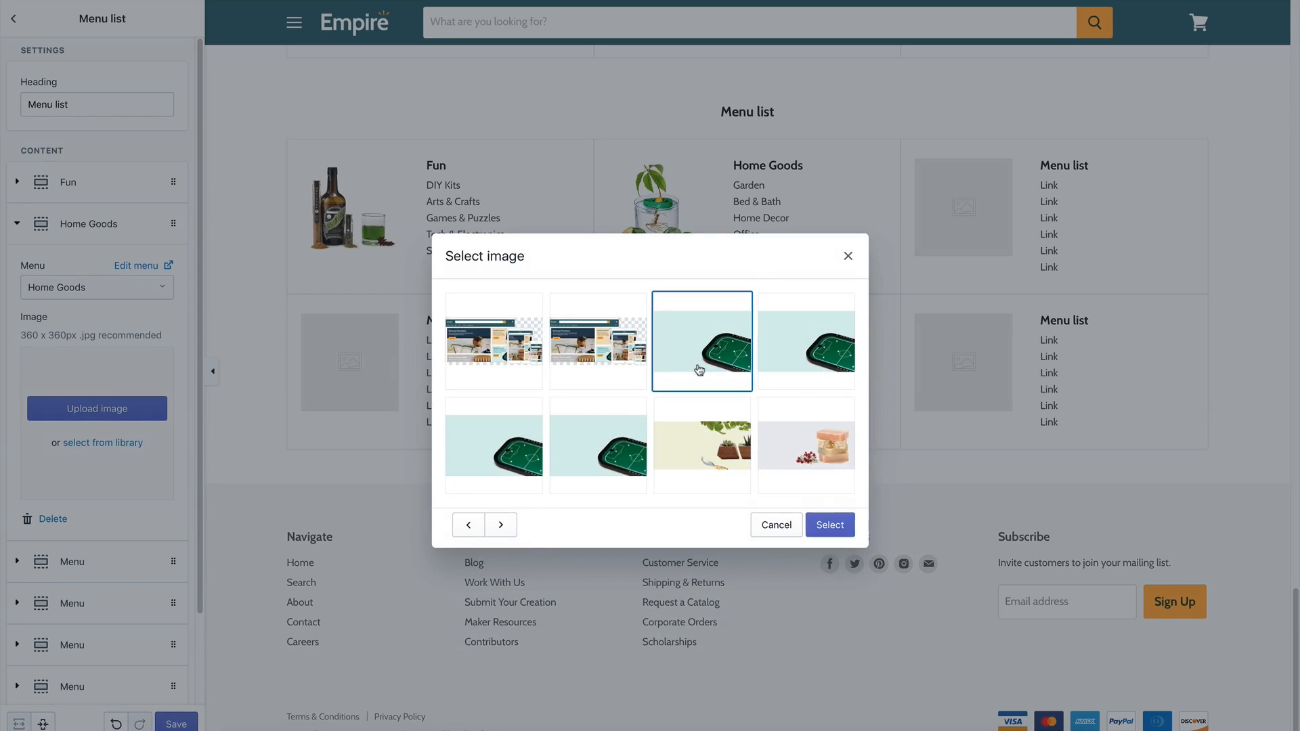
{"action": "left_click", "coordinate": [827, 526]}
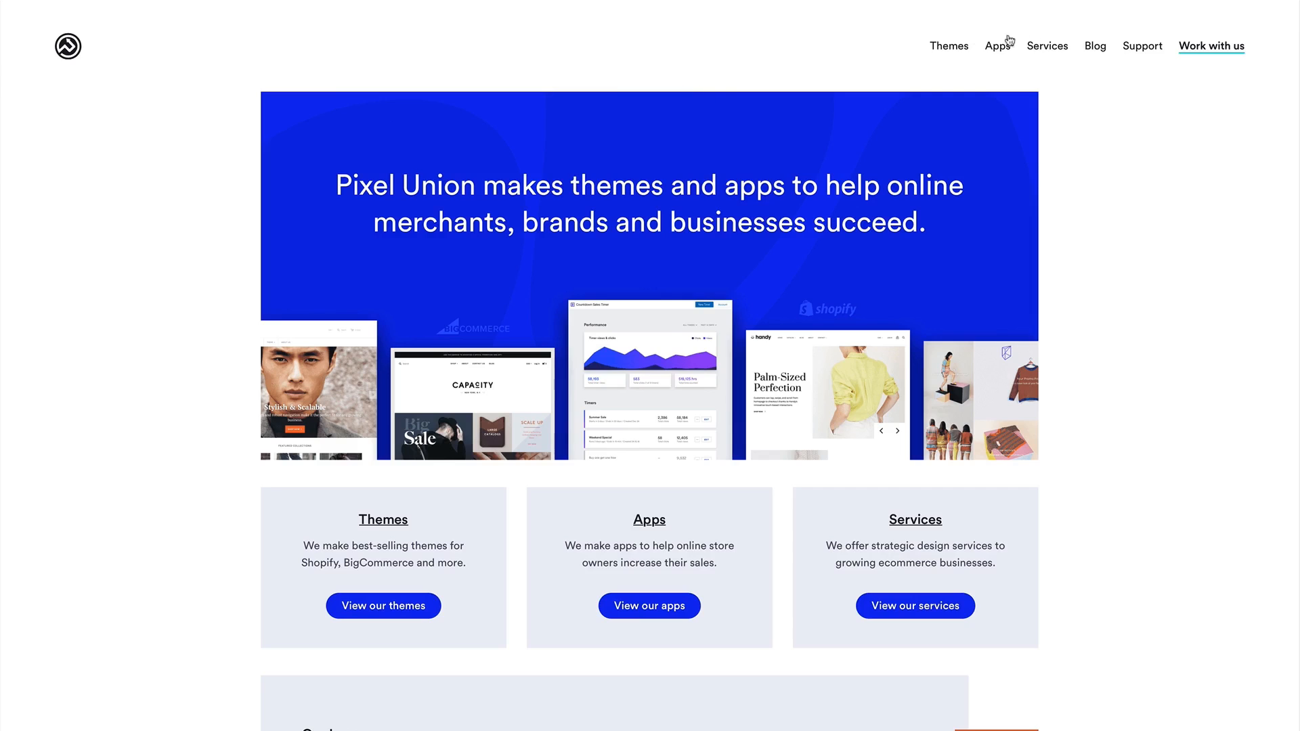
Open Pixel Union's support request form via Support, Shopify's Empire articles and Contact us.
{"action": "left_click", "coordinate": [1132, 47]}
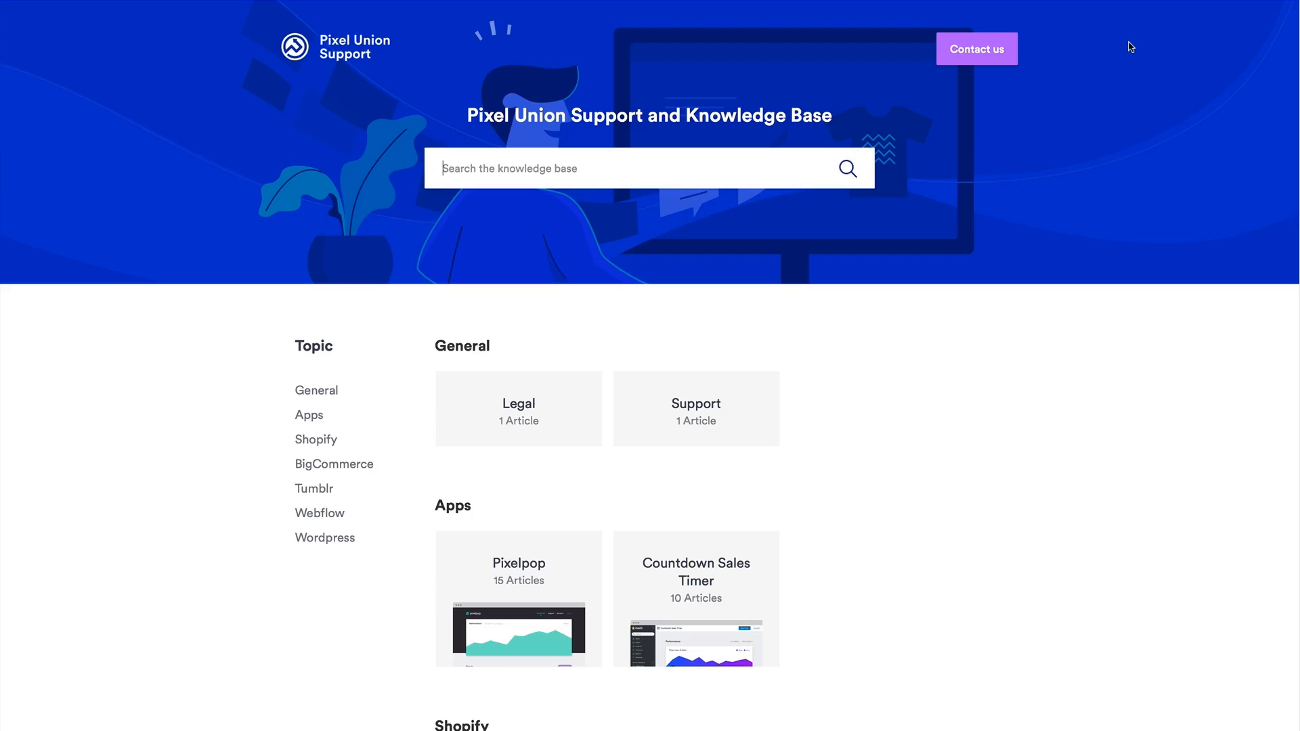
{"action": "scroll", "coordinate": [776, 312], "scroll_direction": "down", "scroll_amount": 6}
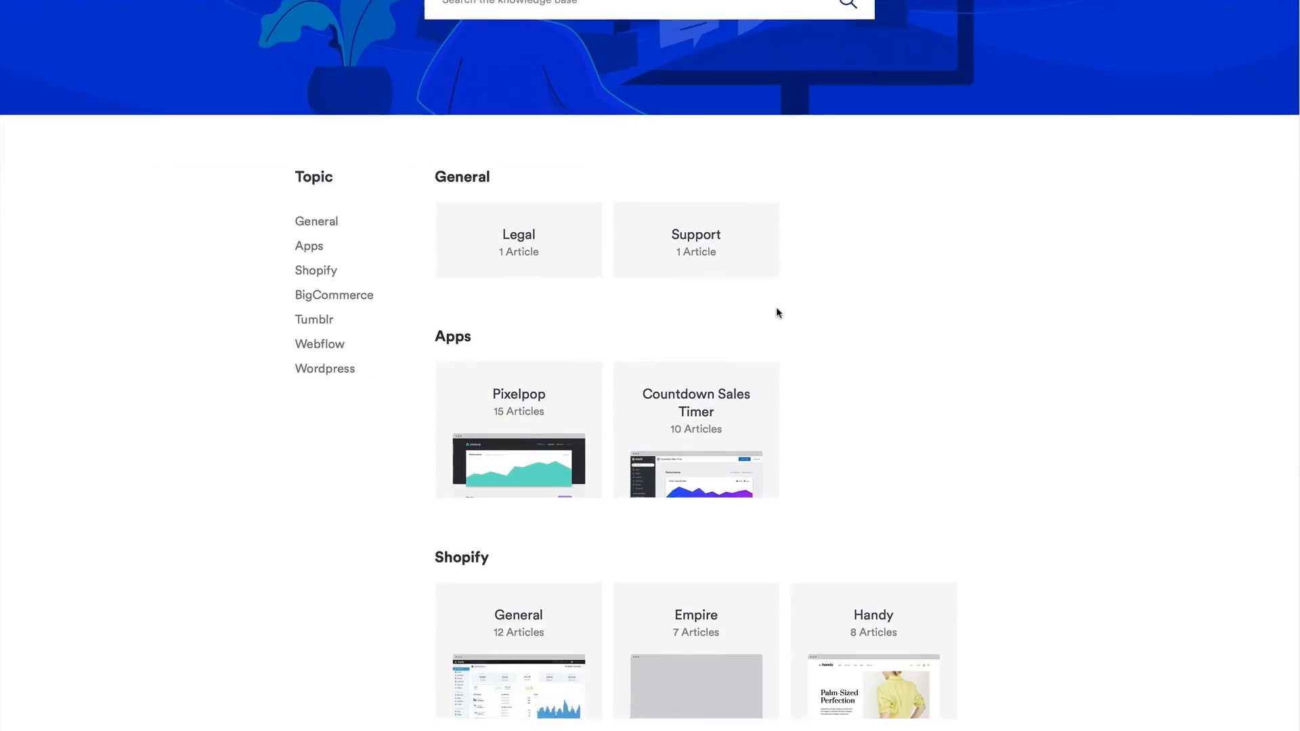
{"action": "left_click", "coordinate": [714, 401]}
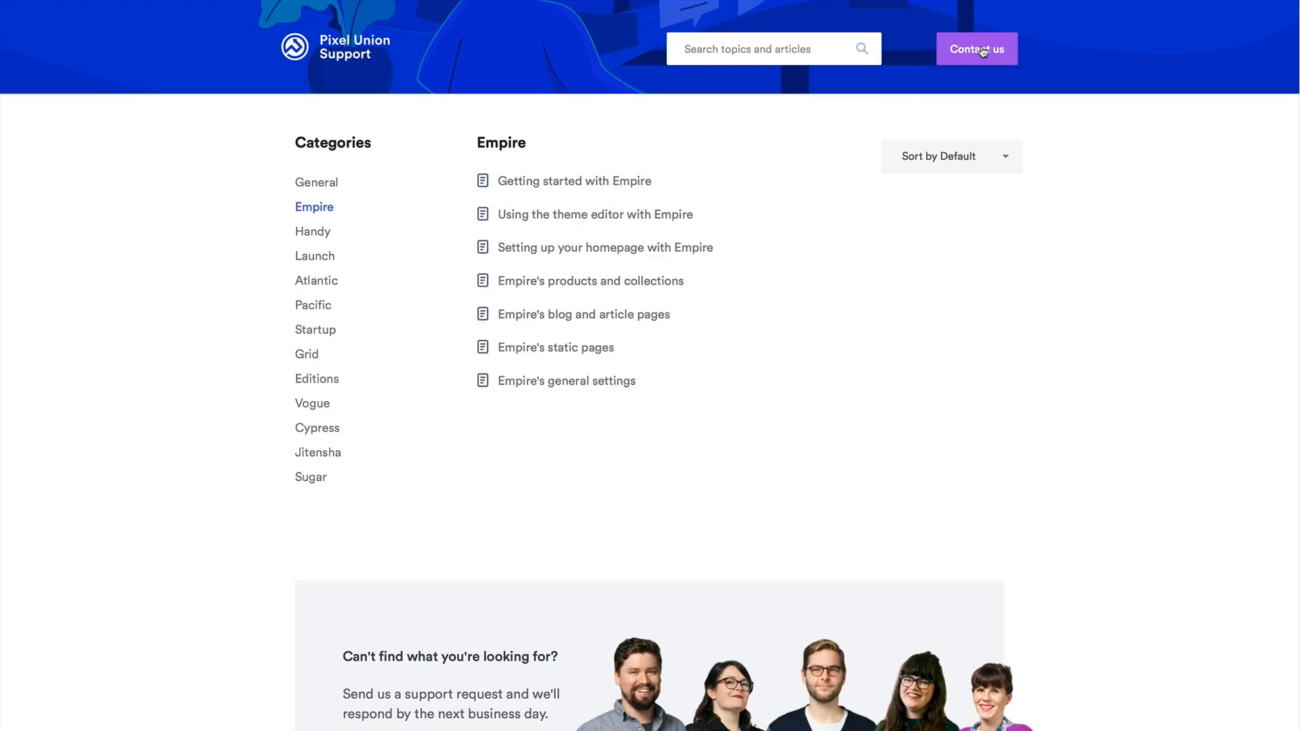
{"action": "left_click", "coordinate": [984, 51]}
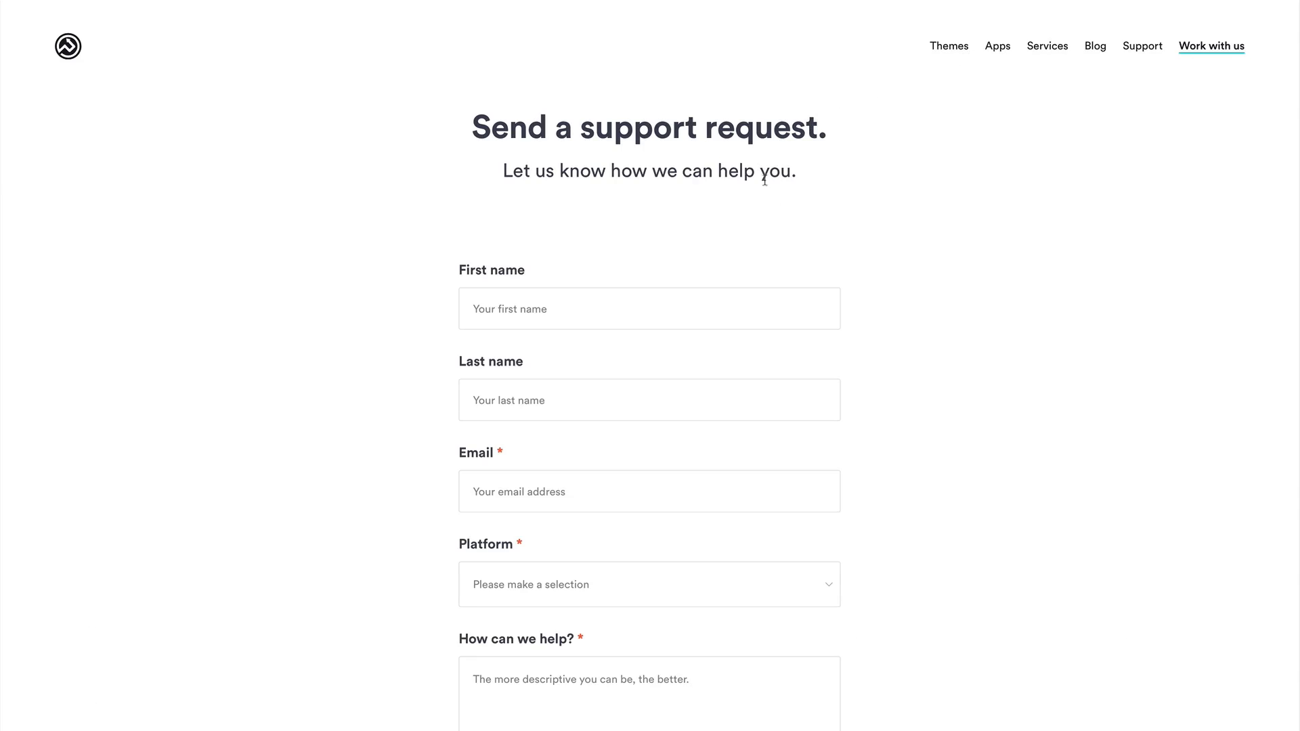
{"action": "scroll", "coordinate": [813, 234], "scroll_direction": "down", "scroll_amount": 2}
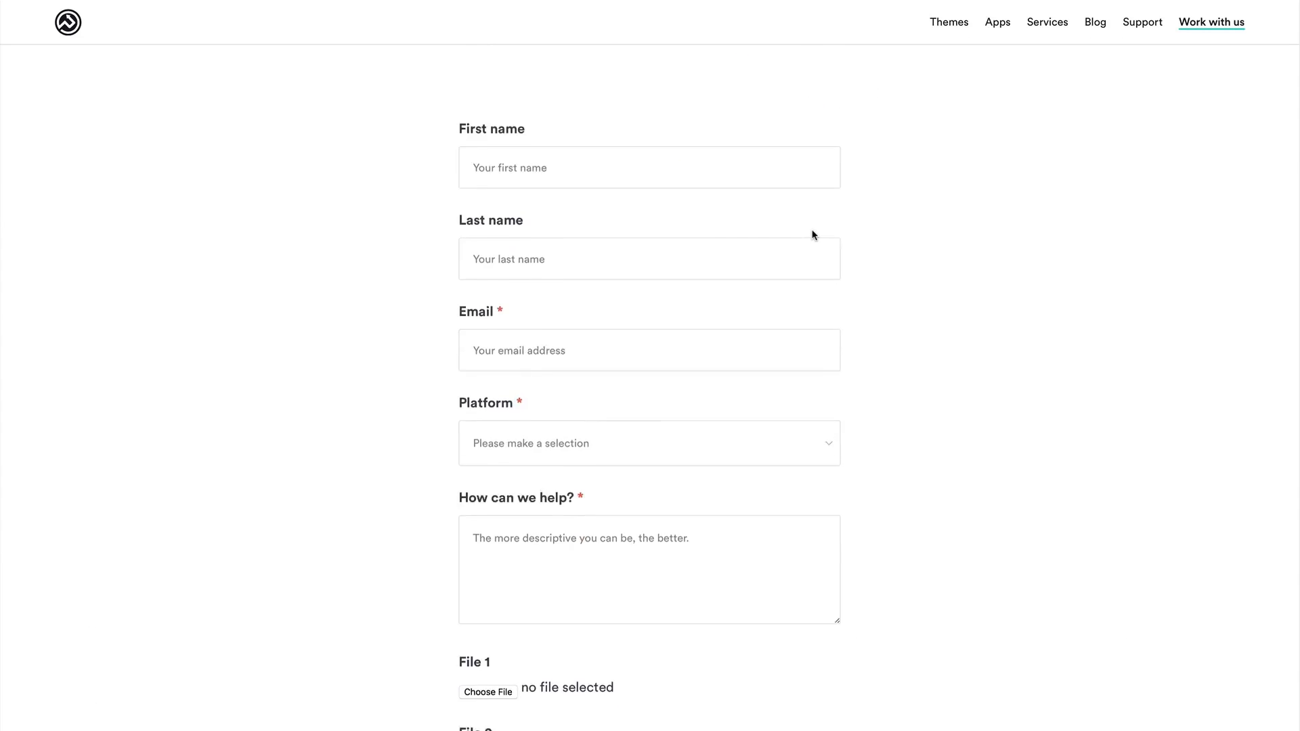